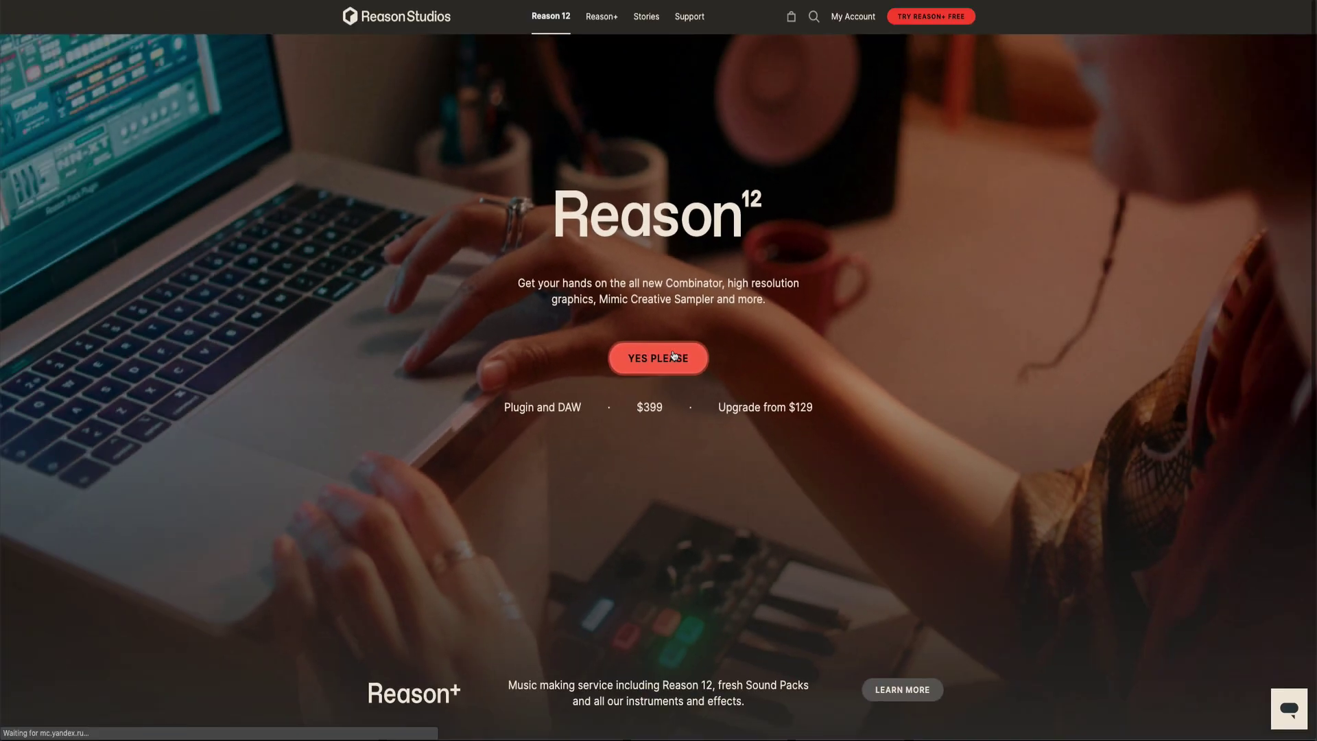
# - Open the Reason 12 offer and look through the Reason 12 Upgrade product description
pyautogui.click(673, 363)
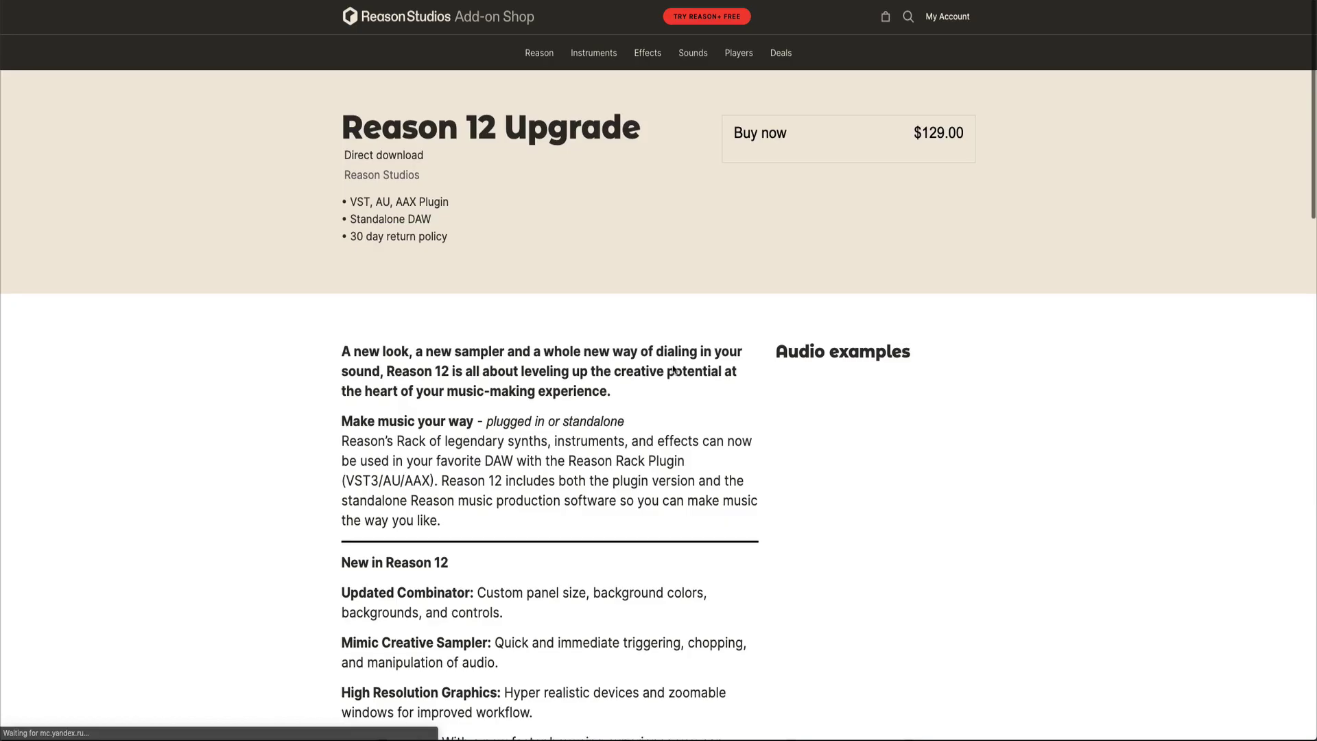
pyautogui.scroll(-10, 1131, 506)
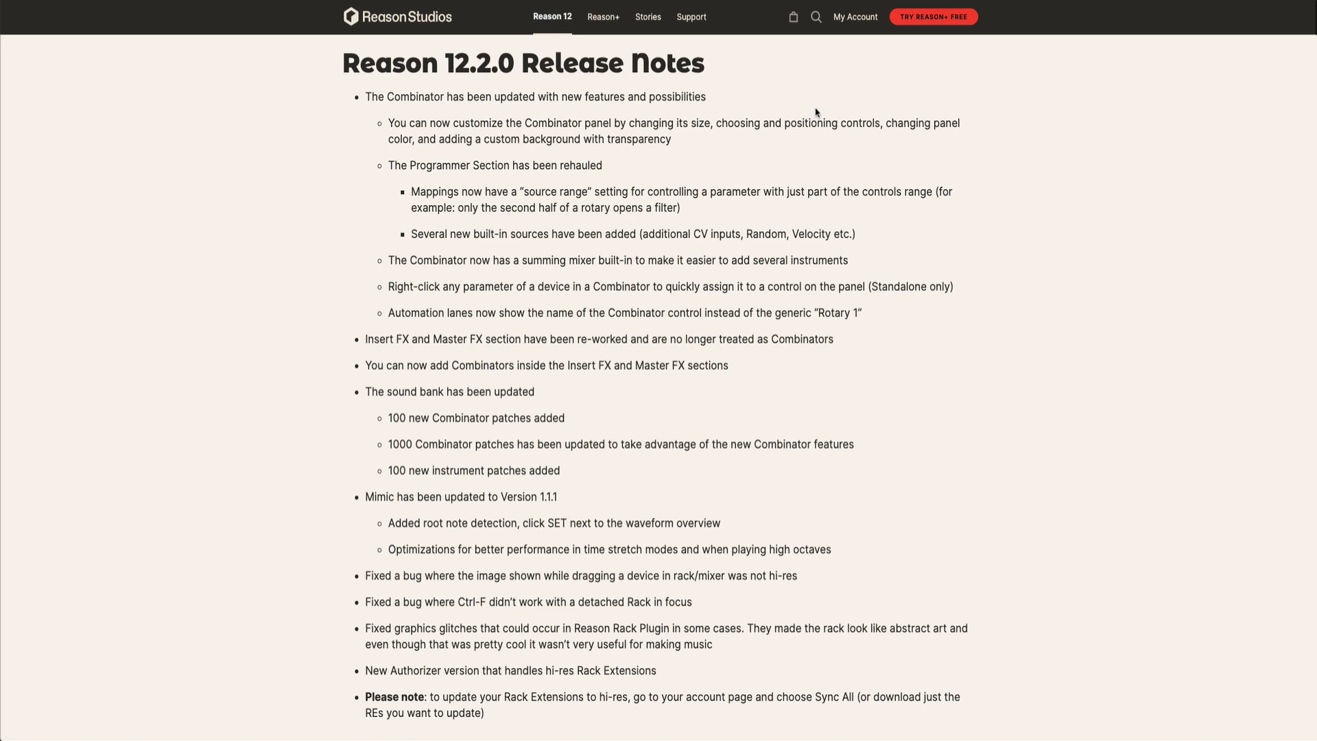
# - Read through the Reason 12.2.0, 12.1.0 and 12.0.0 release notes on the Reason Studios site
pyautogui.scroll(-1, 817, 112)
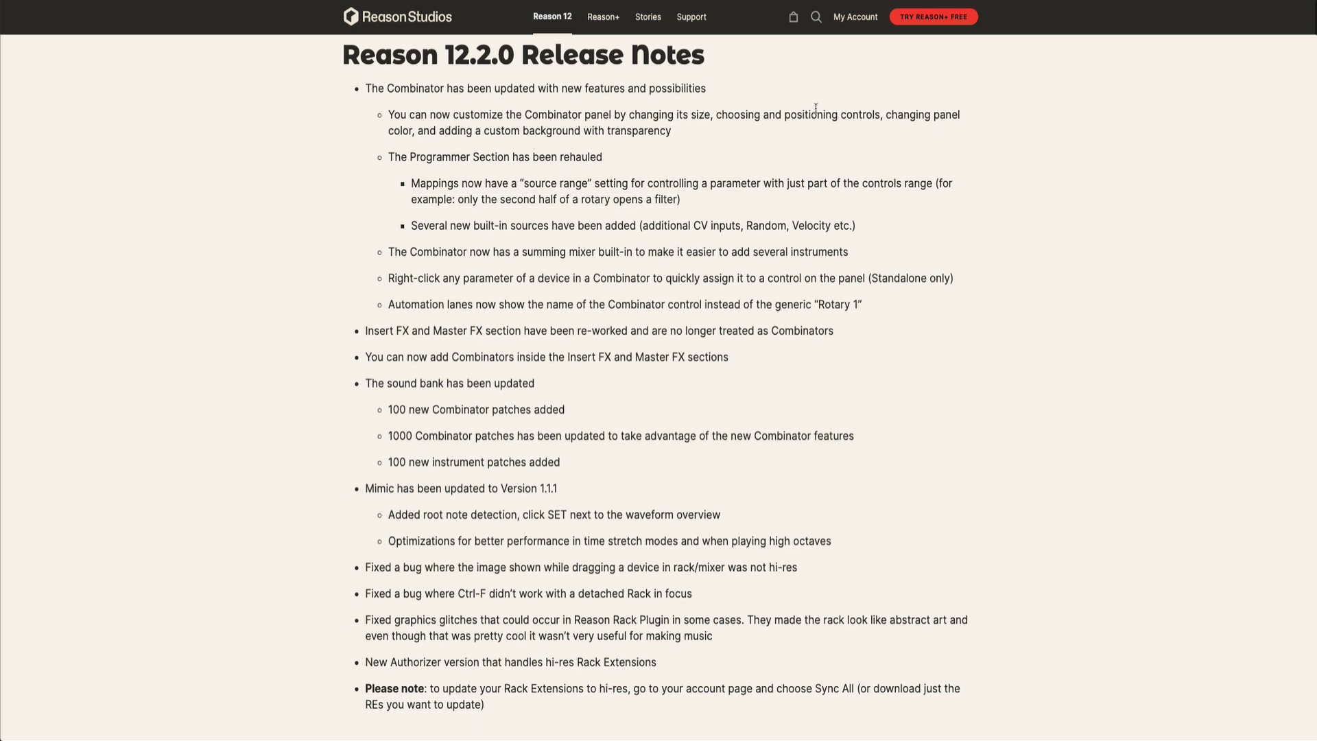
pyautogui.scroll(-20, 815, 108)
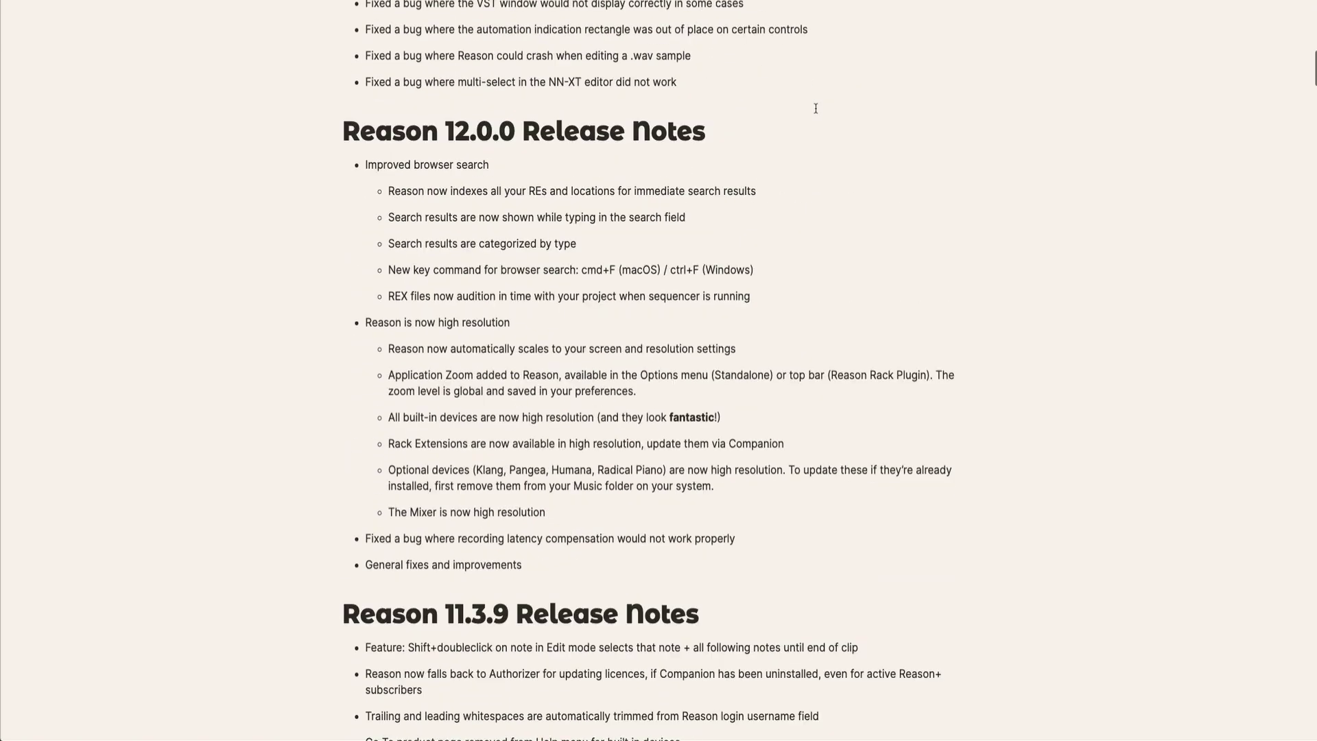
pyautogui.scroll(1, 816, 108)
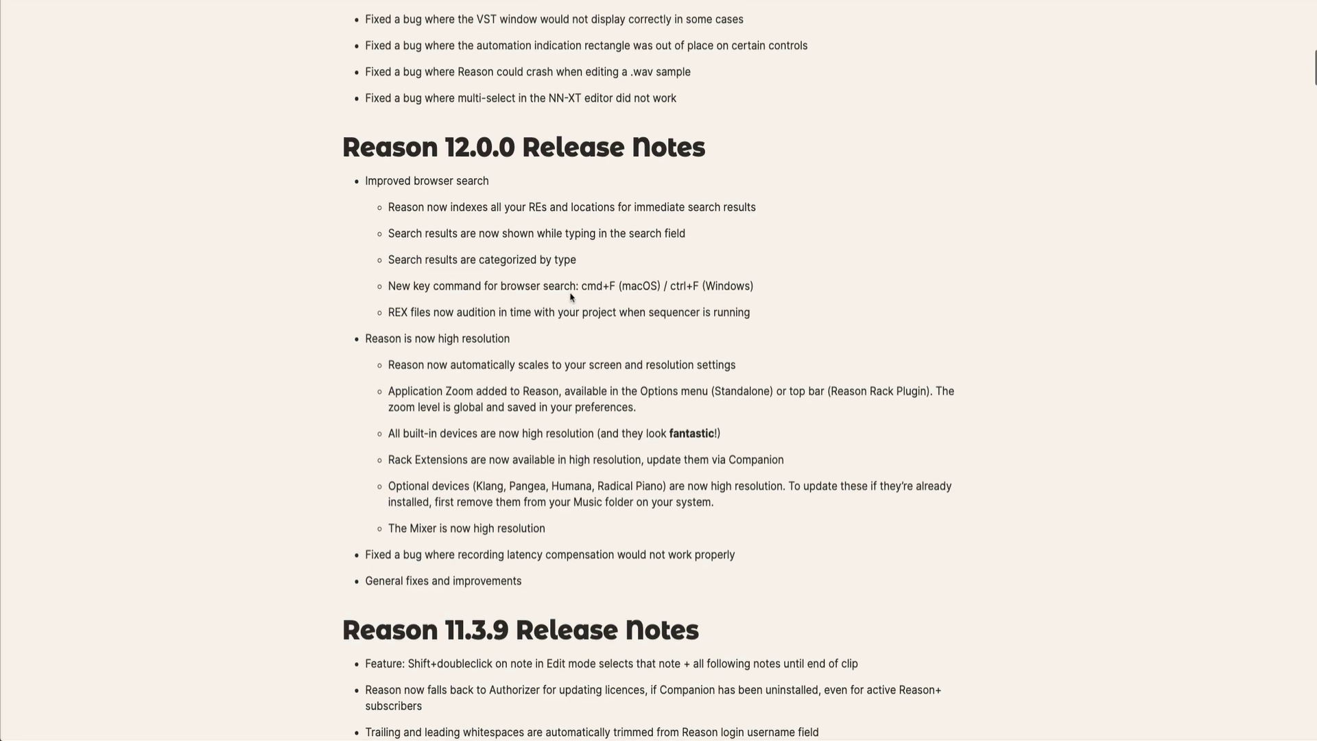
pyautogui.scroll(7, 570, 297)
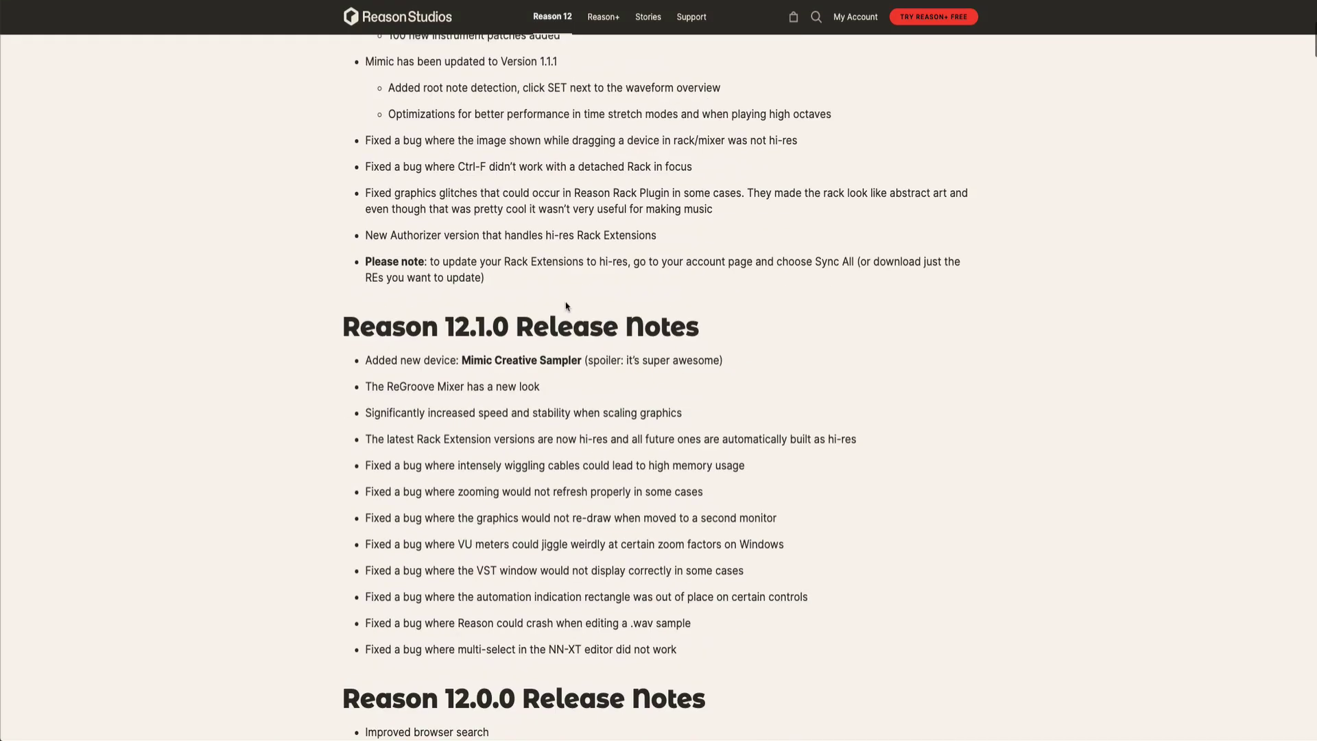
pyautogui.scroll(6, 616, 297)
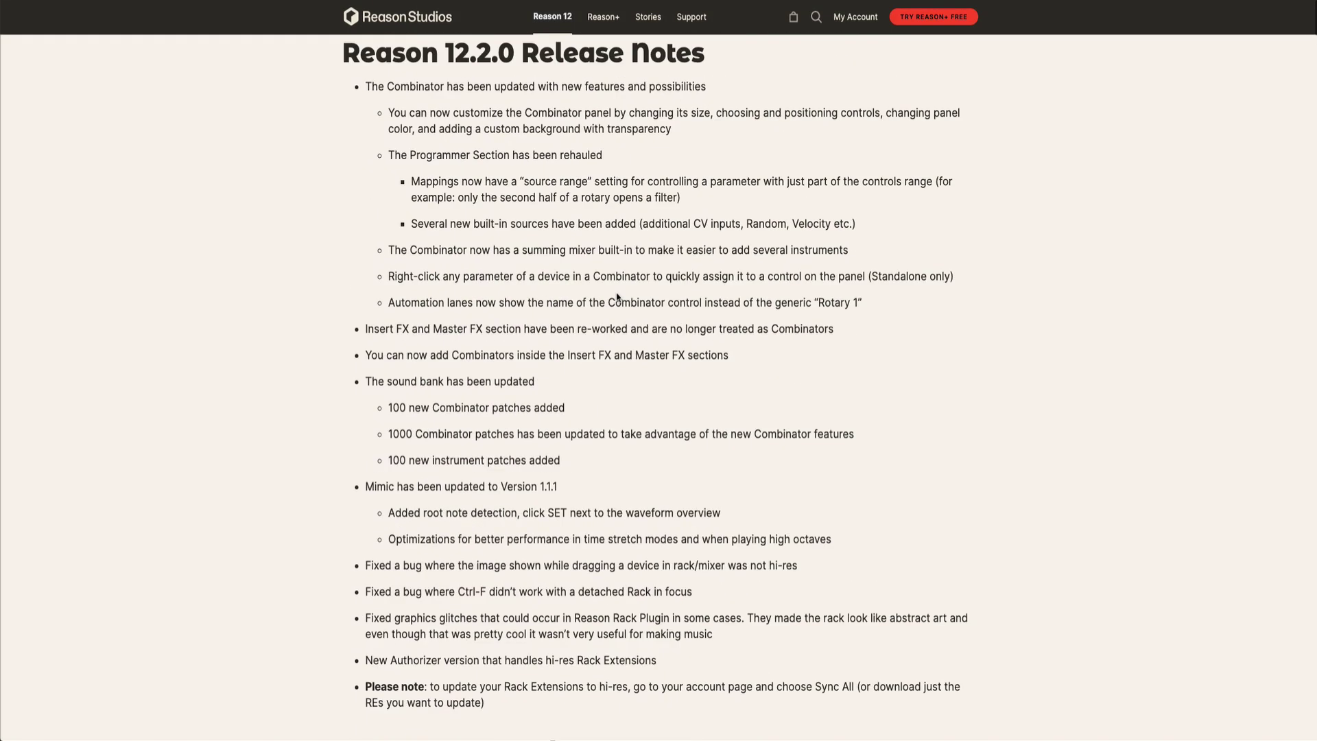
pyautogui.scroll(1, 1061, 260)
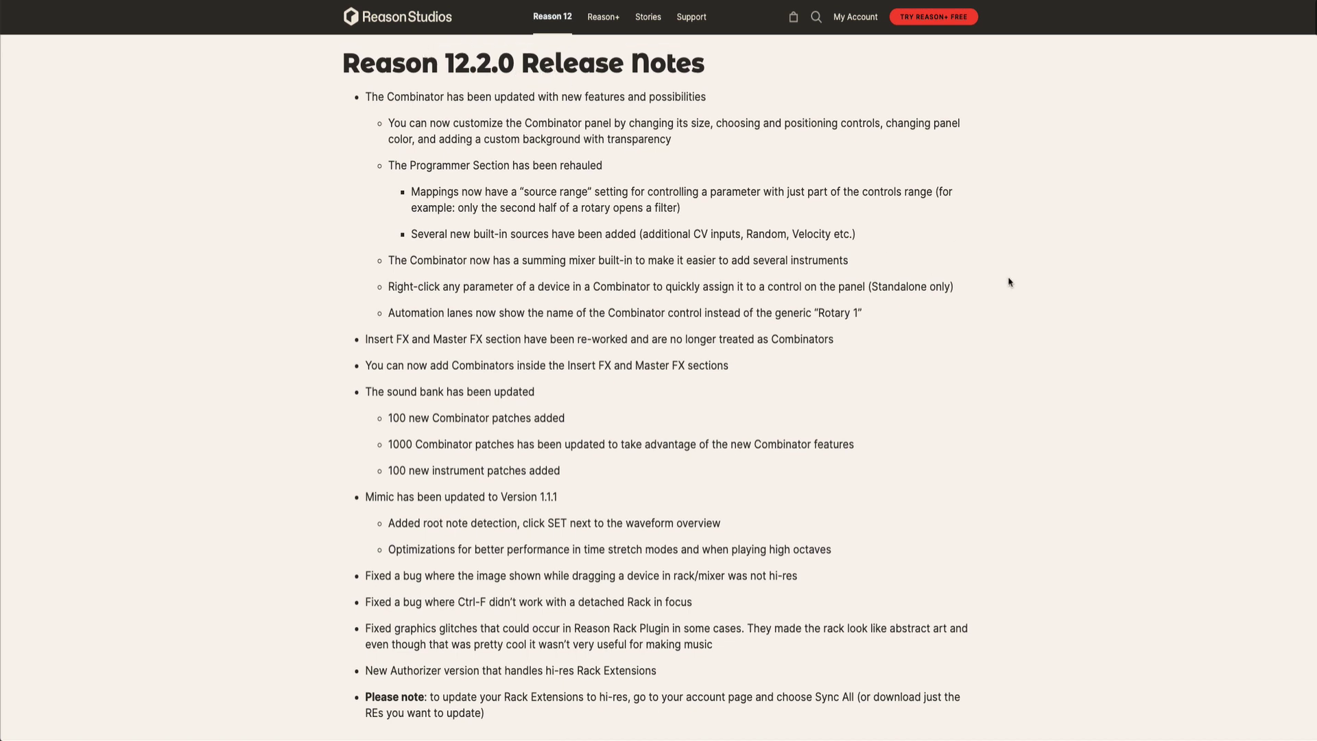
pyautogui.scroll(-2, 1009, 281)
pyautogui.scroll(-12, 1009, 282)
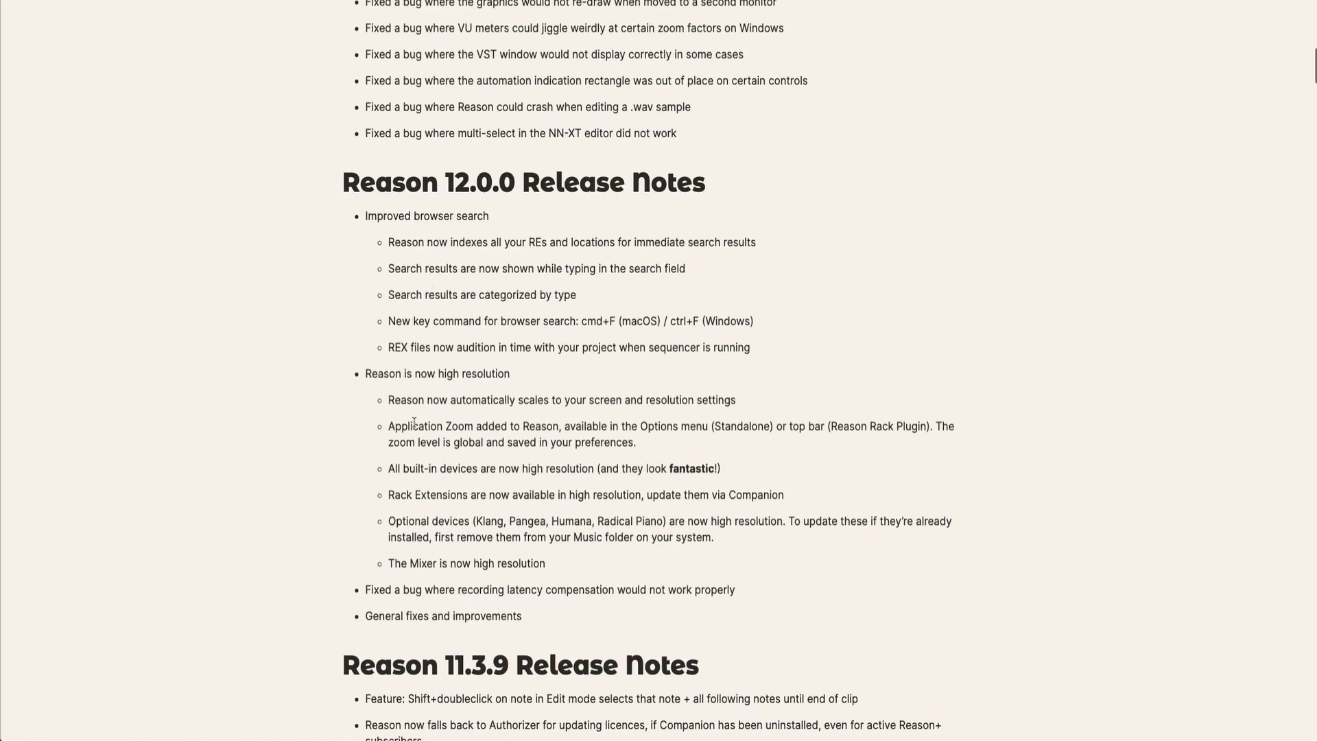
pyautogui.scroll(9, 414, 422)
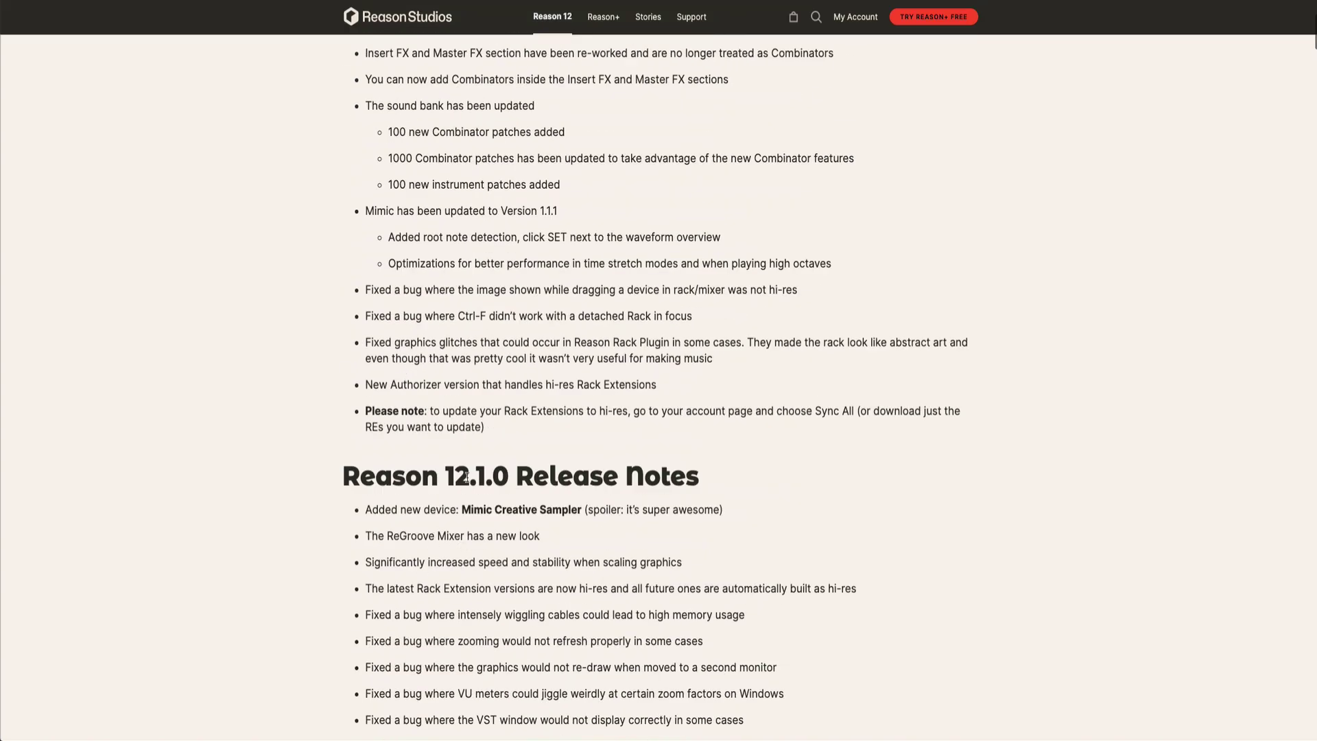
pyautogui.scroll(4, 515, 321)
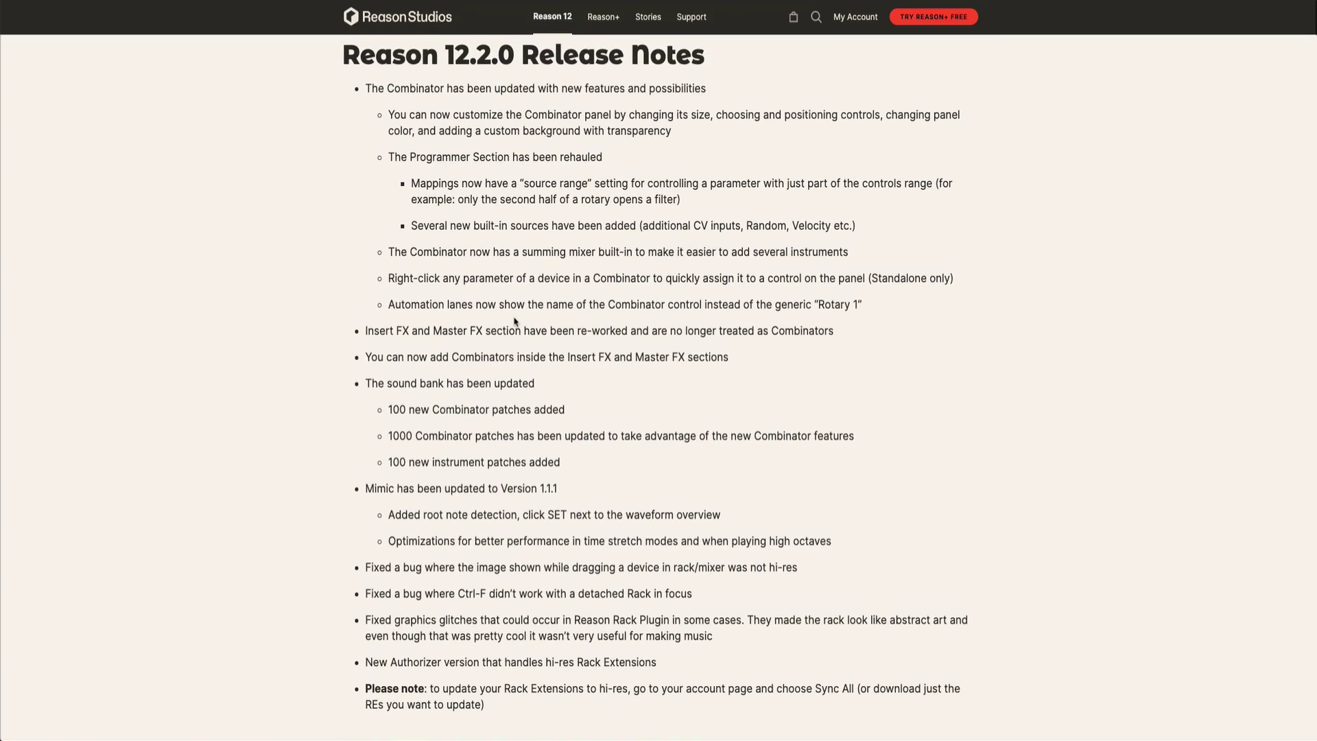
pyautogui.scroll(1, 515, 321)
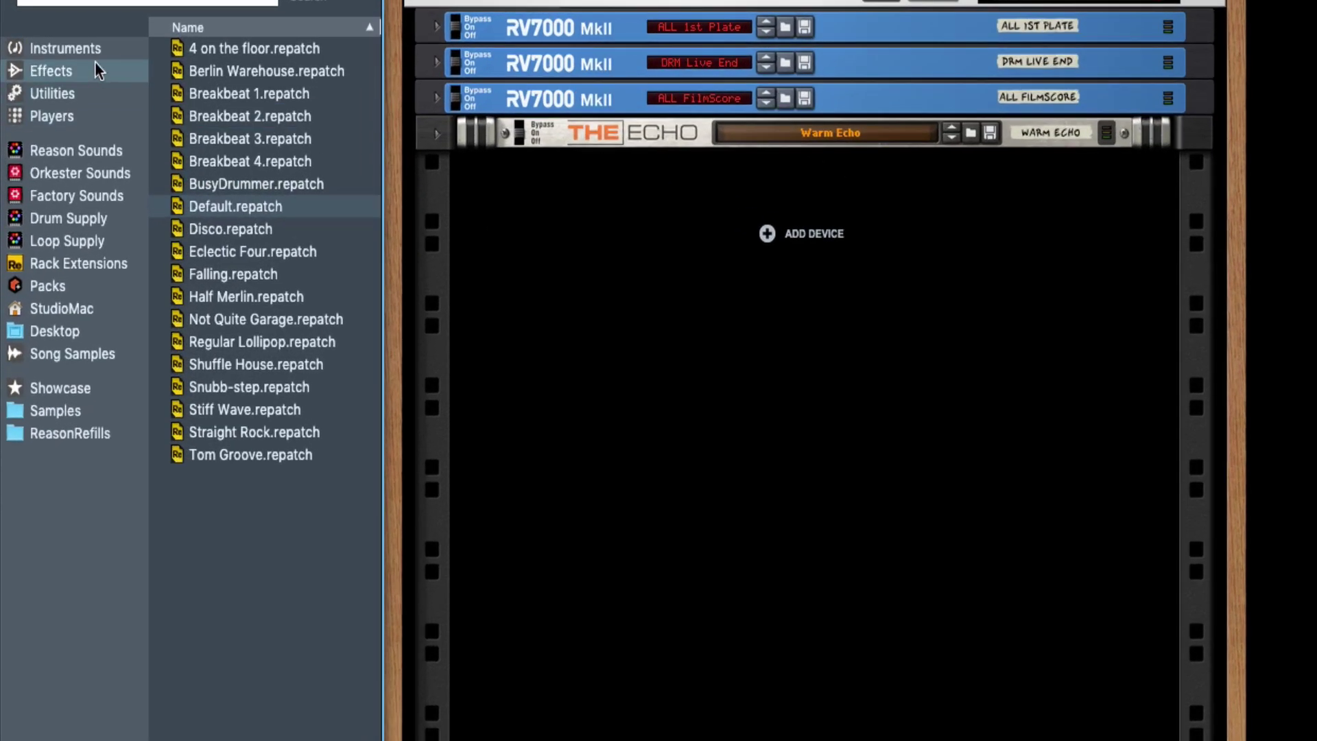
# - In Reason, add a Combinator from the built-in utility devices to the empty rack space below The Echo
pyautogui.click(92, 50)
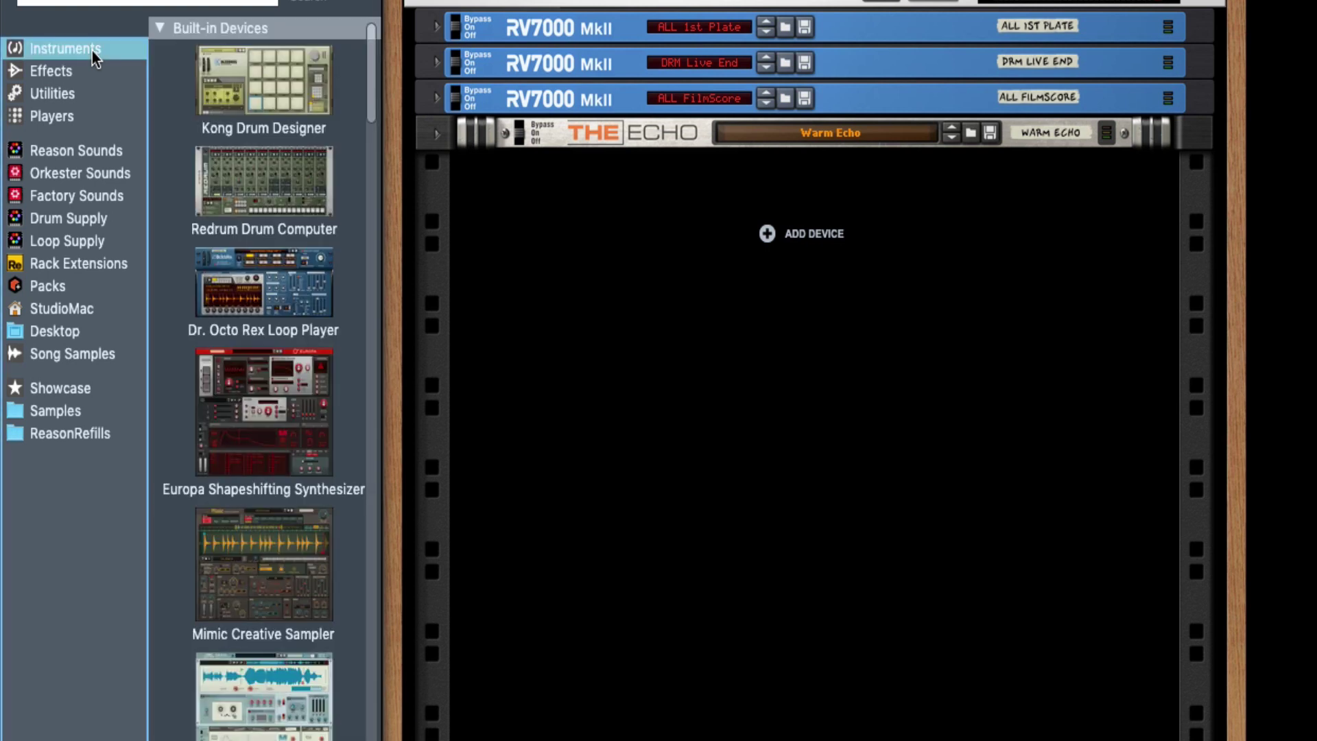
pyautogui.click(61, 94)
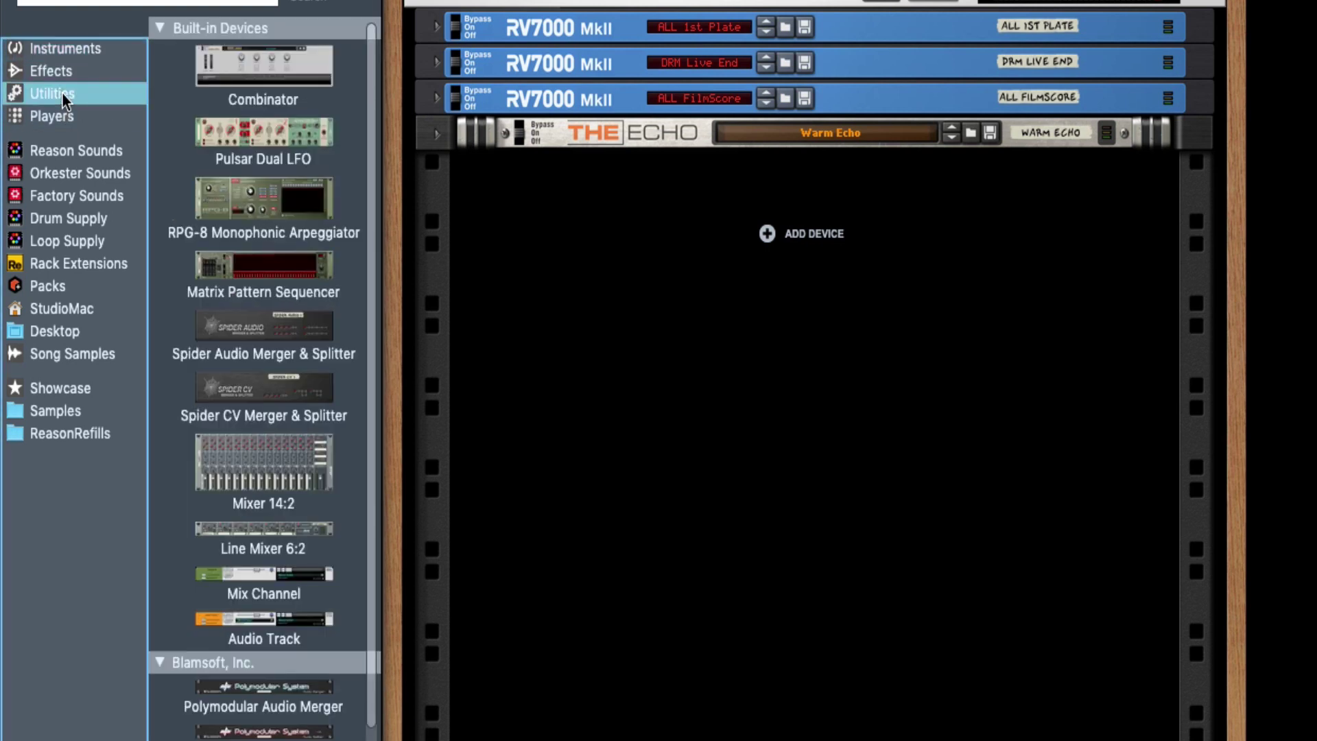
pyautogui.moveTo(298, 59); pyautogui.dragTo(827, 274)
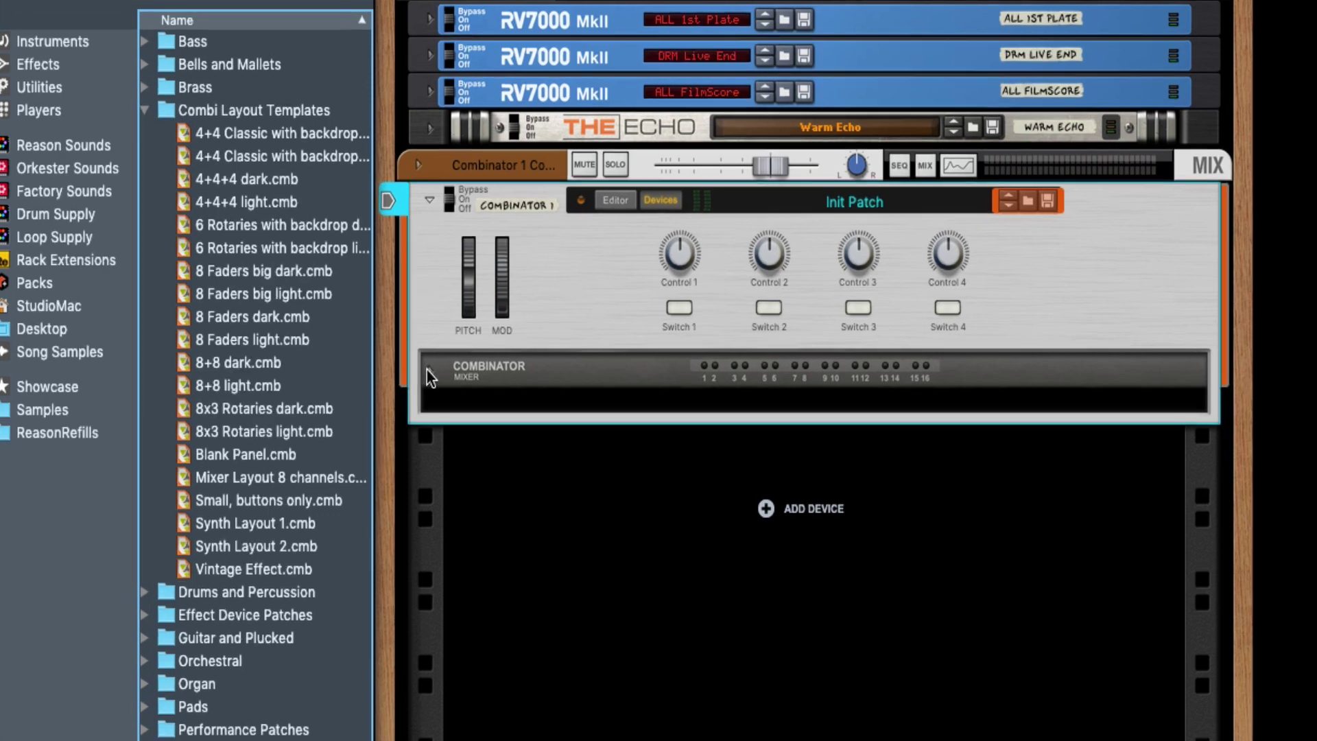
# - Expand the Combinator's mixer section and inspect its rear-side connections, returning to the front of the rack
pyautogui.click(434, 373)
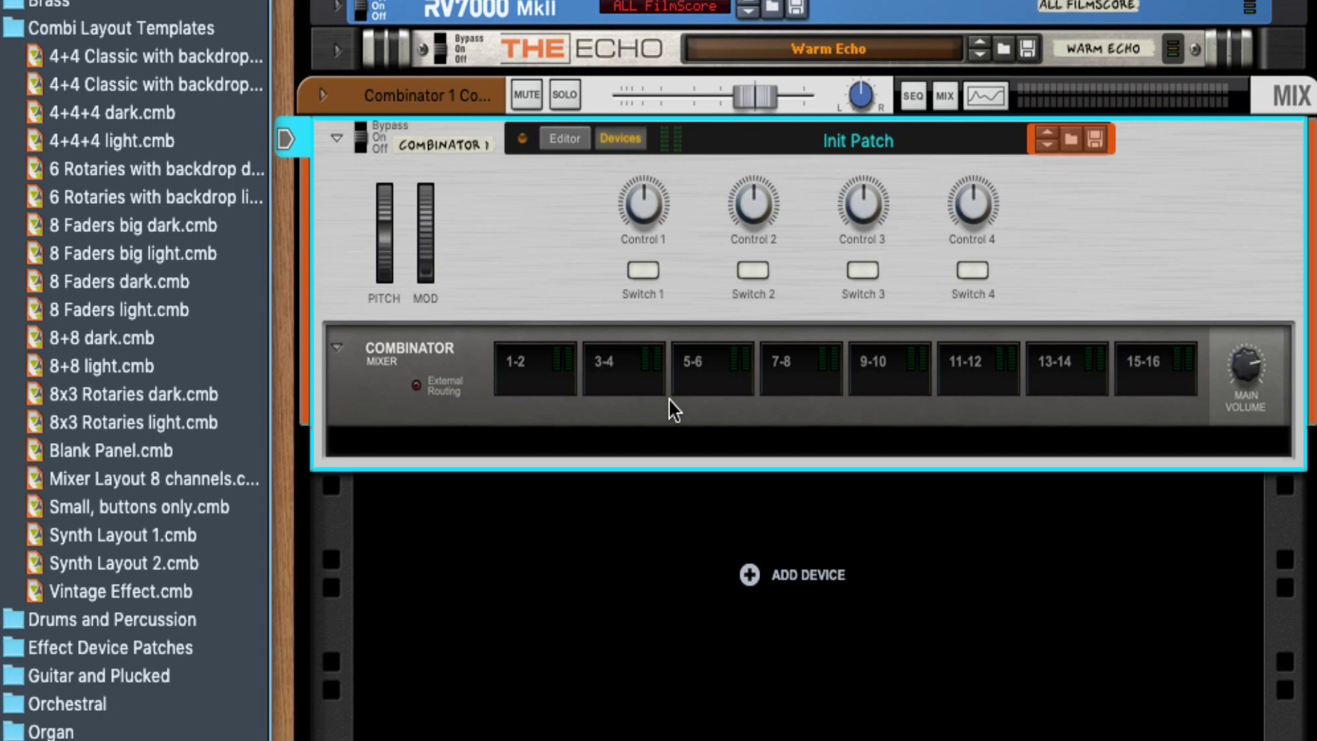
pyautogui.press('Tab')
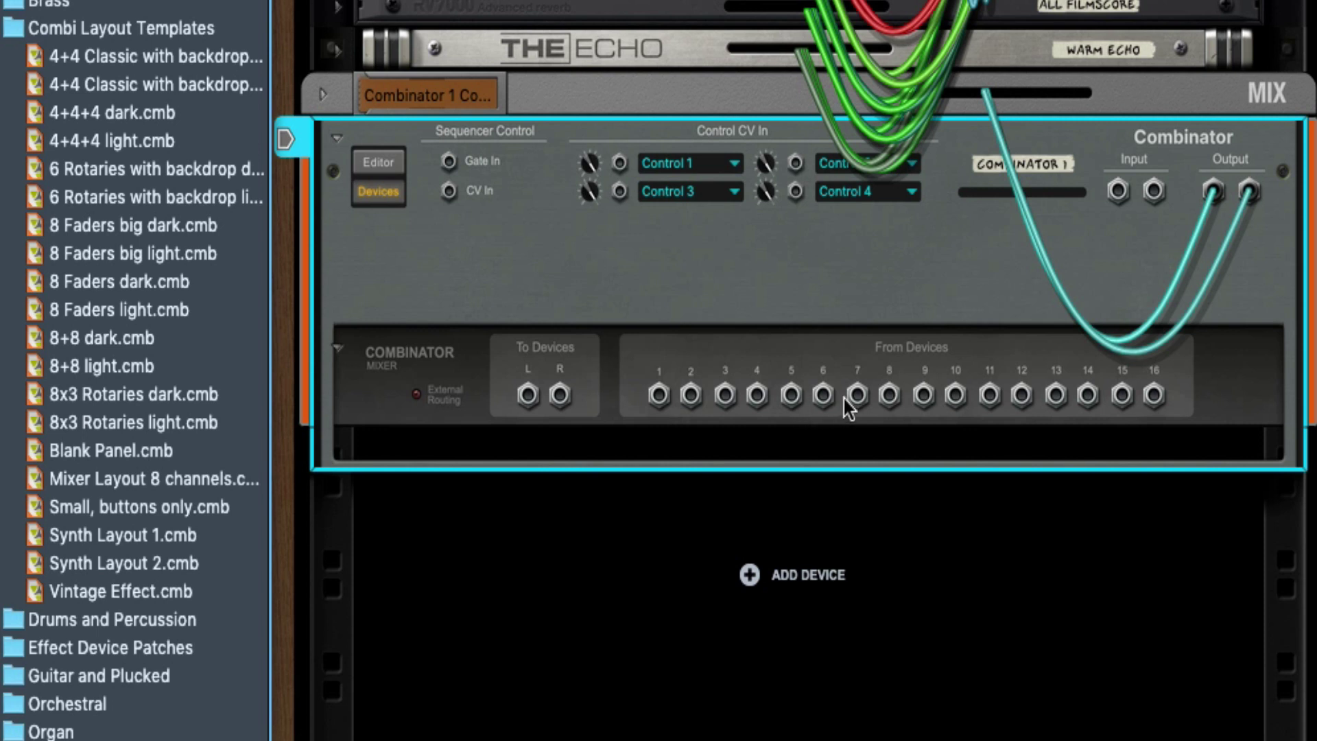
pyautogui.press('Tab')
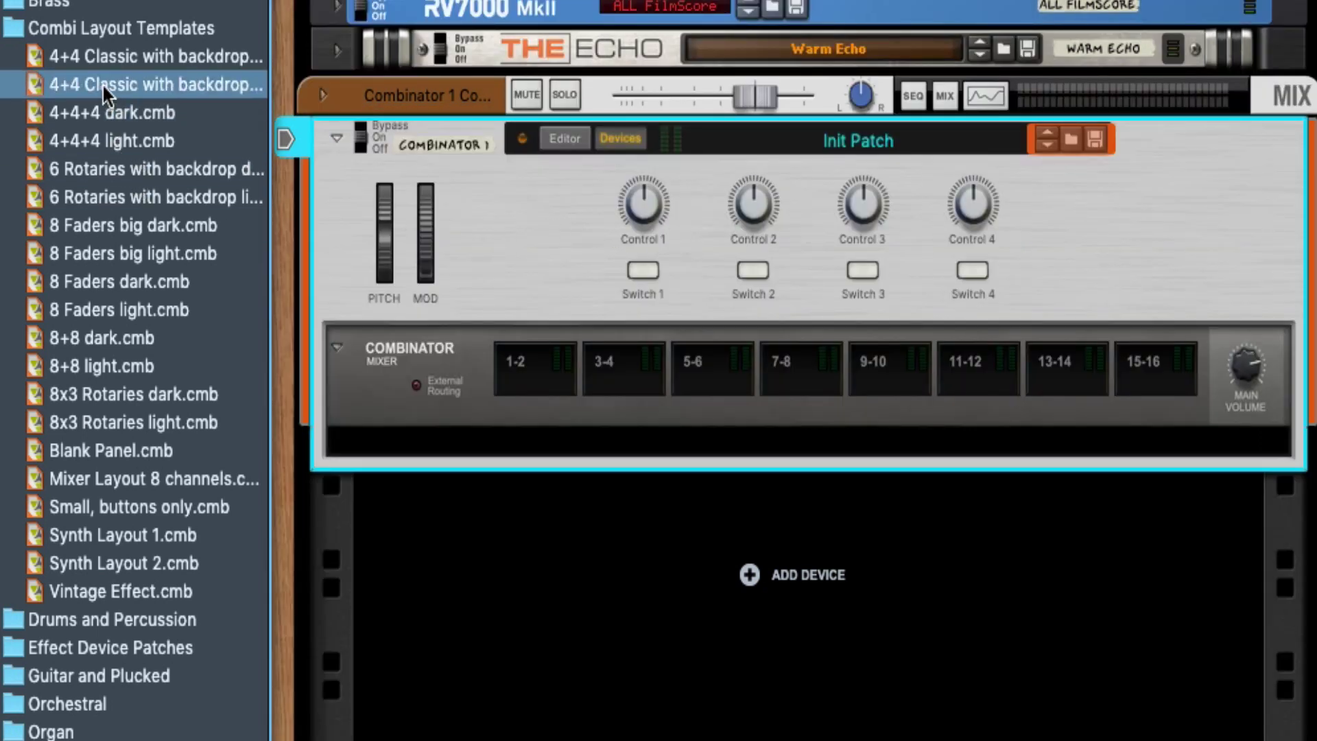
# - Try the 4+4 Classic with backdrop dark and light, 4+4+4 dark, and 6 Rotaries with backdrop dark layout templates on the Combinator
pyautogui.moveTo(100, 51); pyautogui.dragTo(788, 172)
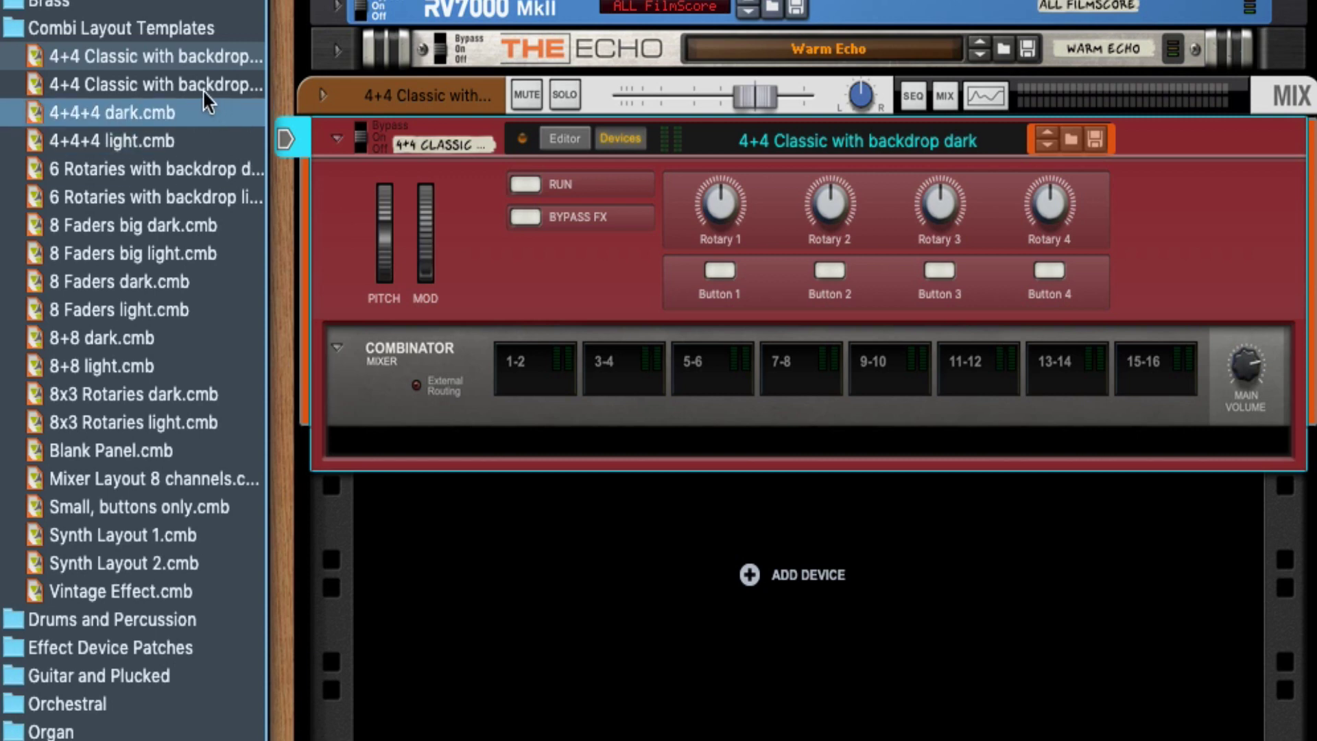
pyautogui.moveTo(204, 80); pyautogui.dragTo(845, 245)
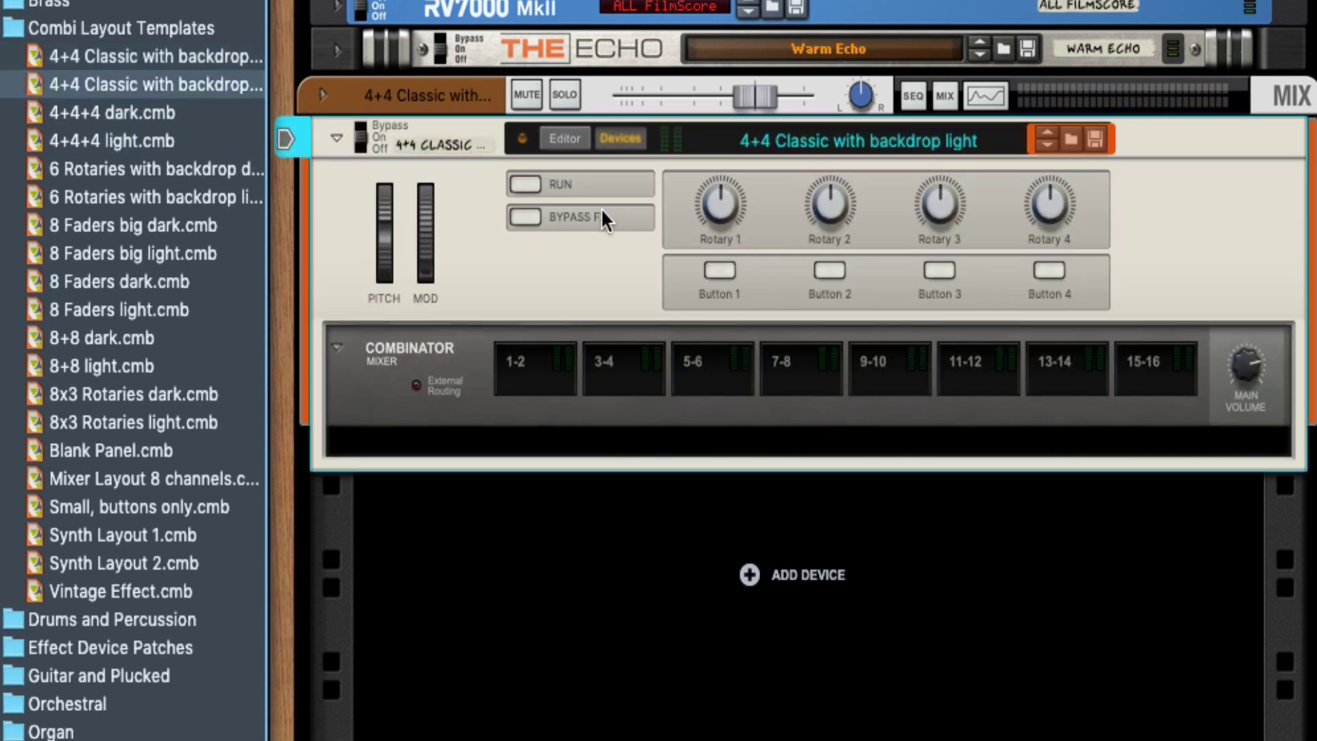
pyautogui.moveTo(168, 110); pyautogui.dragTo(910, 259)
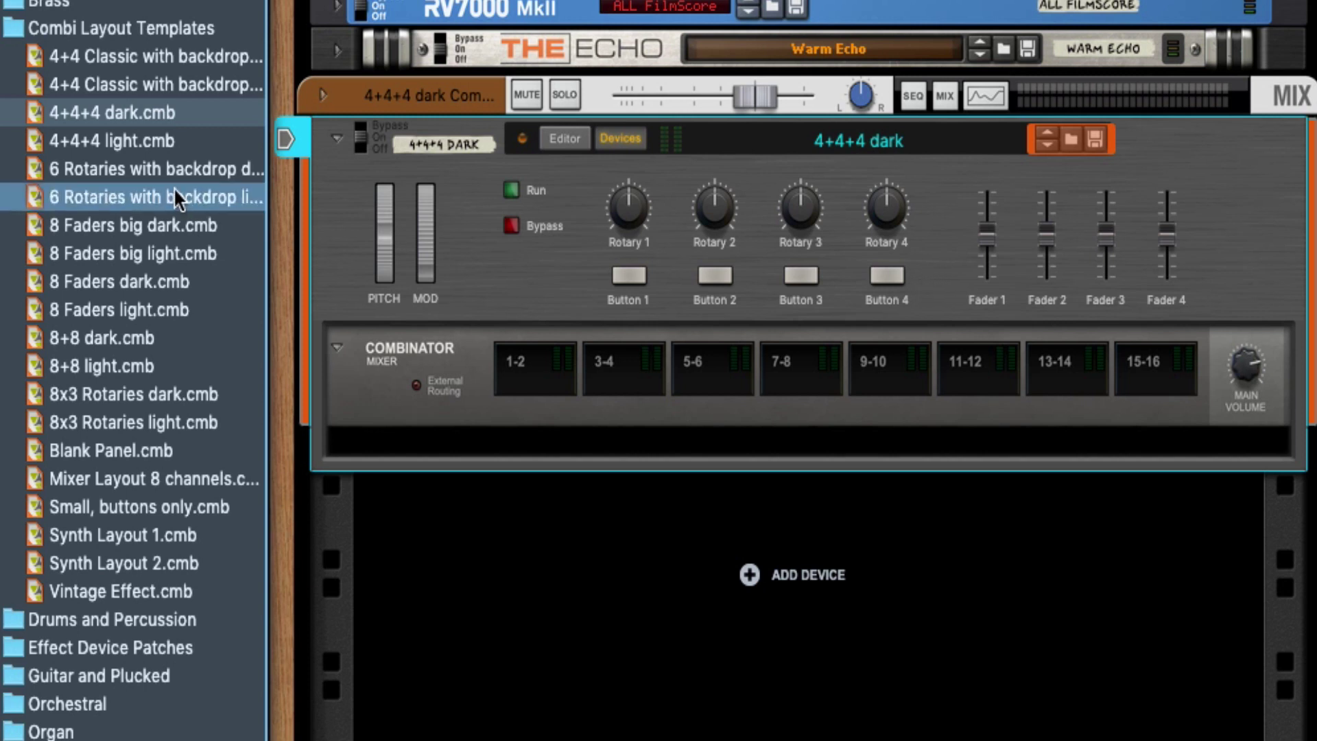
pyautogui.moveTo(168, 165); pyautogui.dragTo(859, 244)
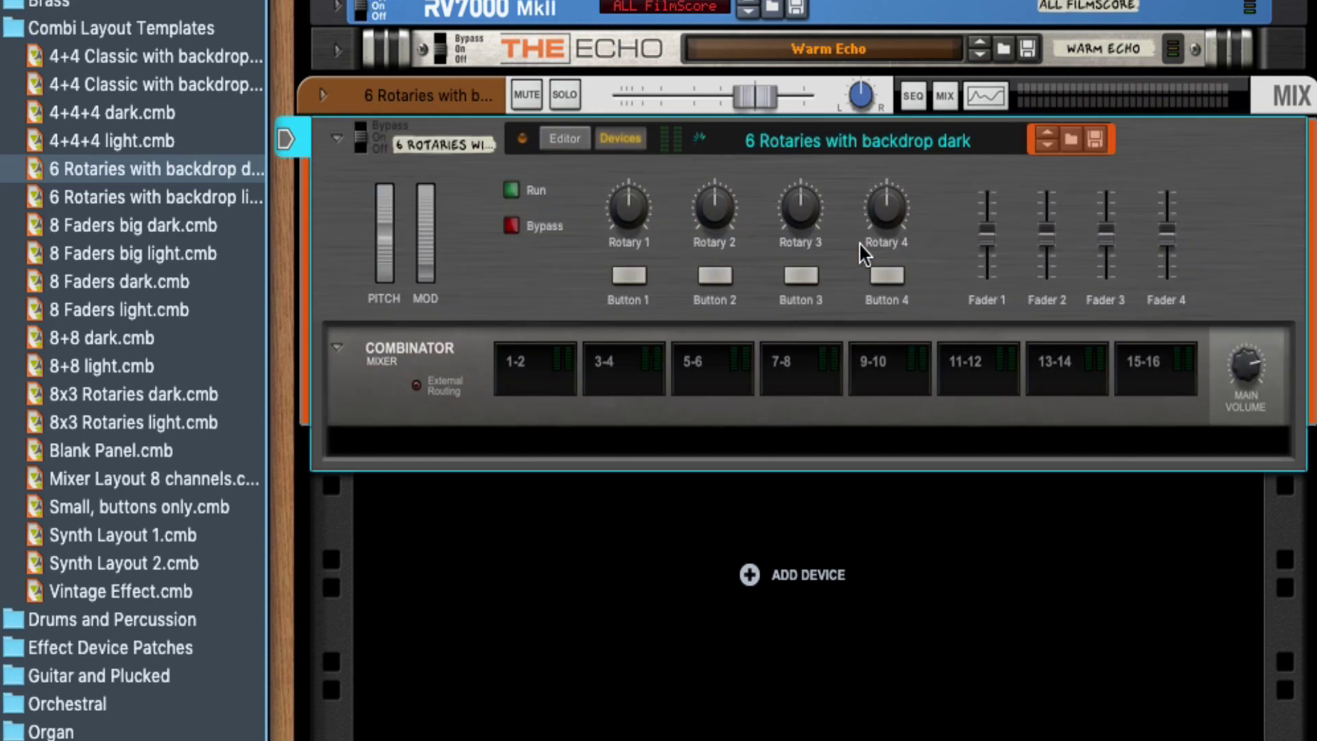
# - Try the 8 Faders dark, 8 Faders light, 8+8 light and 8x3 Rotaries light layout templates on the Combinator
pyautogui.click(101, 277)
pyautogui.moveTo(100, 276); pyautogui.dragTo(792, 285)
pyautogui.click(66, 308)
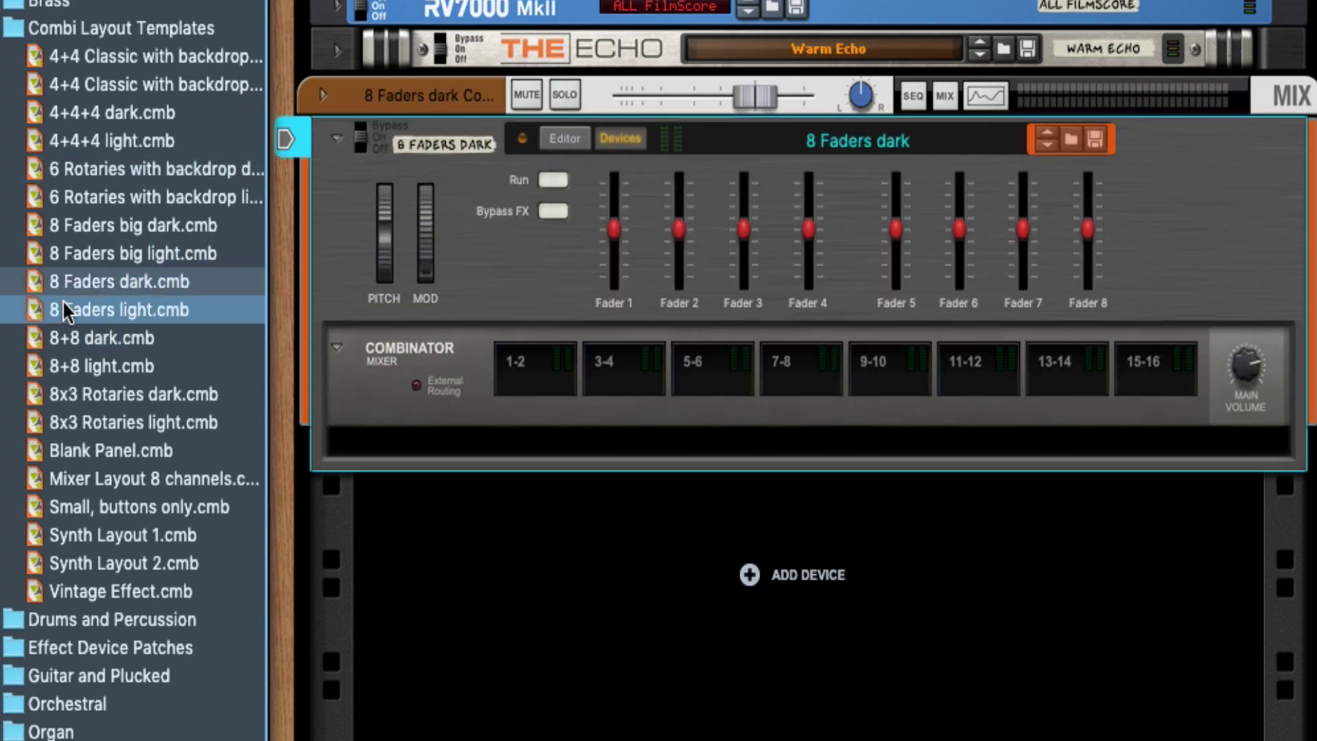
pyautogui.moveTo(63, 299); pyautogui.dragTo(802, 294)
pyautogui.click(40, 344)
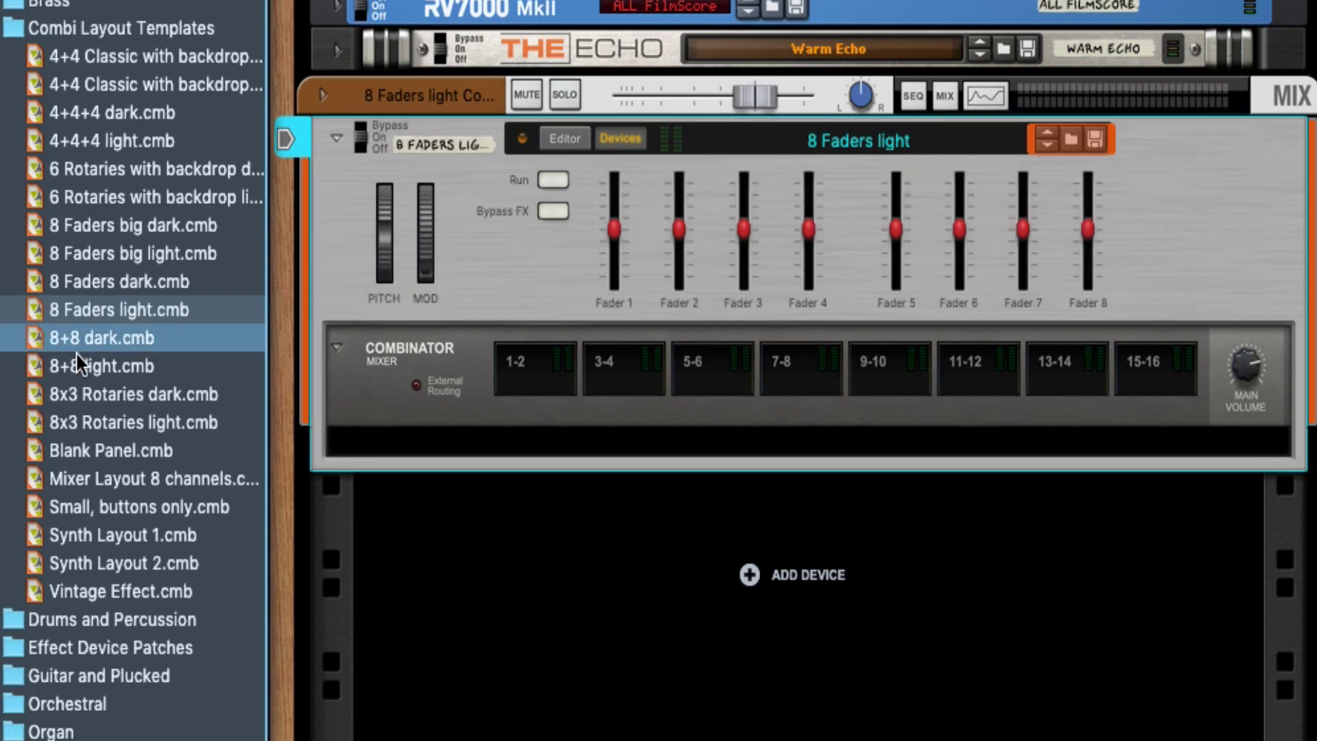
pyautogui.moveTo(76, 360); pyautogui.dragTo(673, 347)
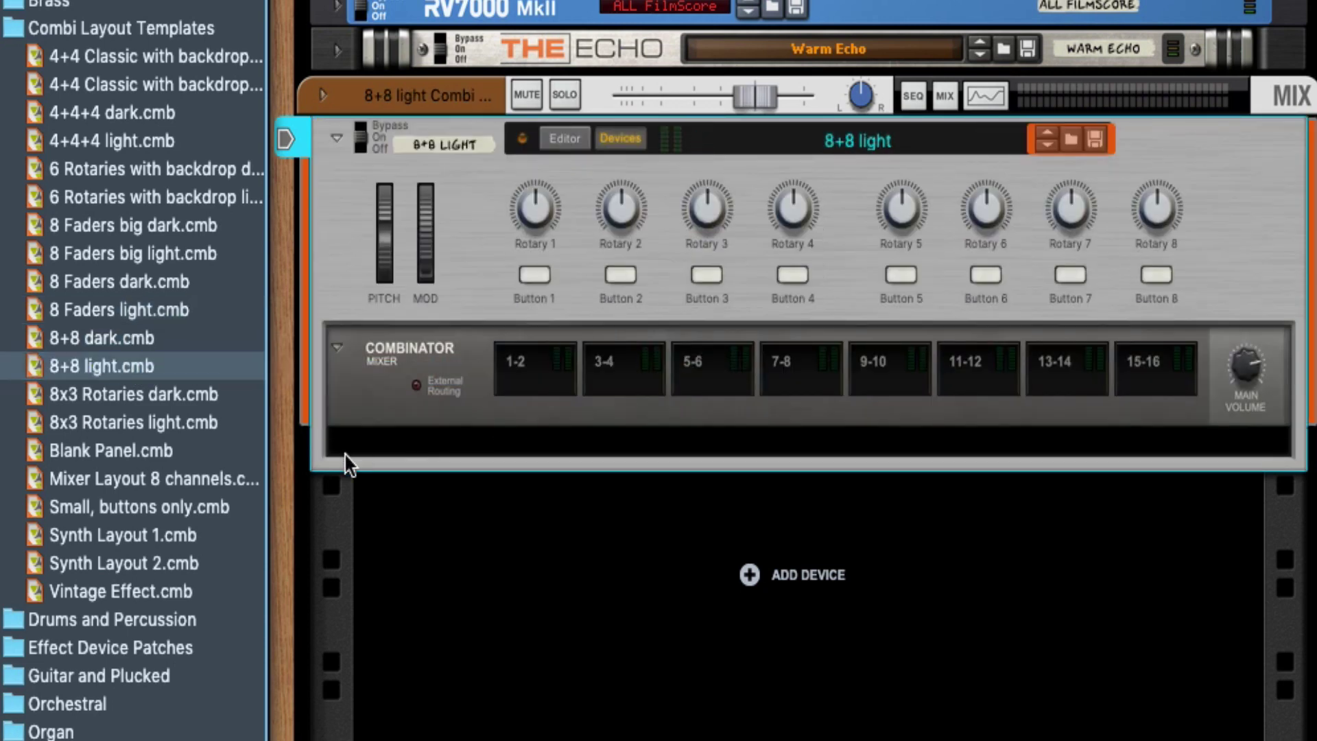
pyautogui.moveTo(174, 421); pyautogui.dragTo(758, 332)
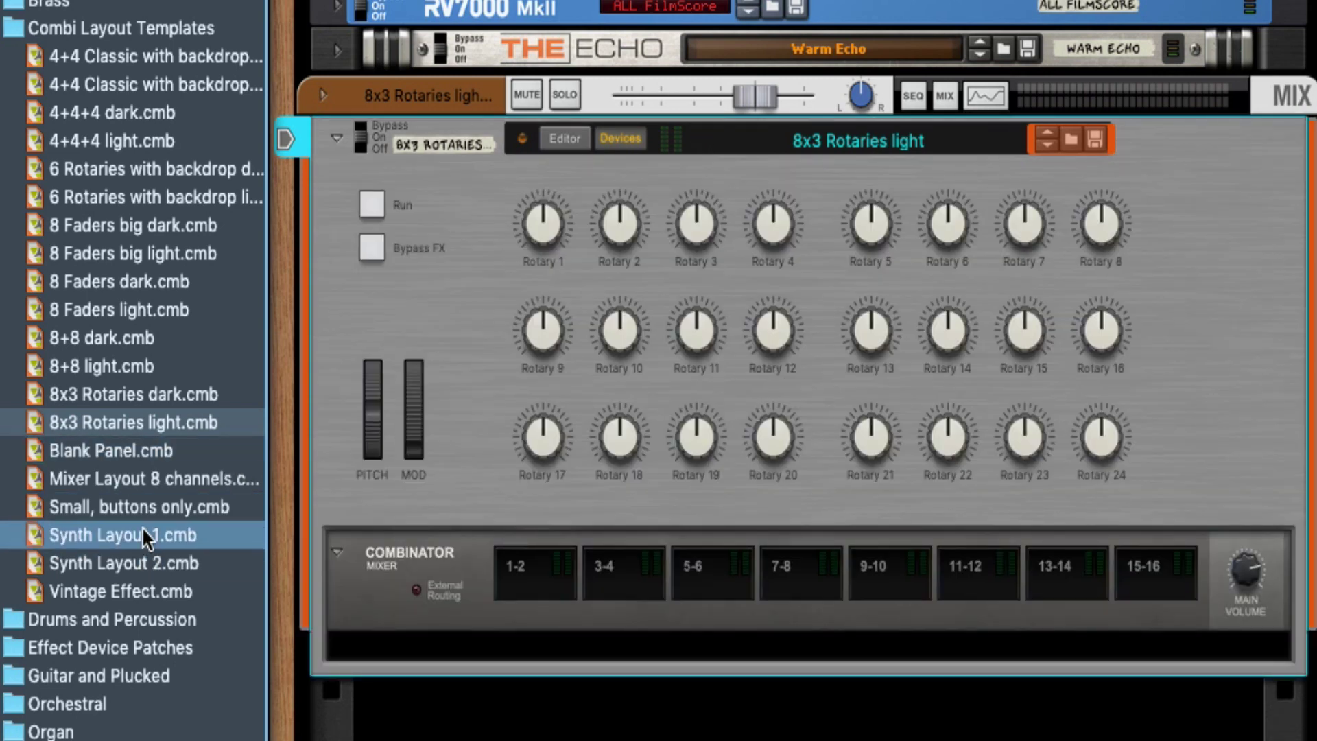
# - Load the Synth Layout 1 template into the Combinator and open its editor in panel configuration mode
pyautogui.moveTo(141, 525); pyautogui.dragTo(719, 412)
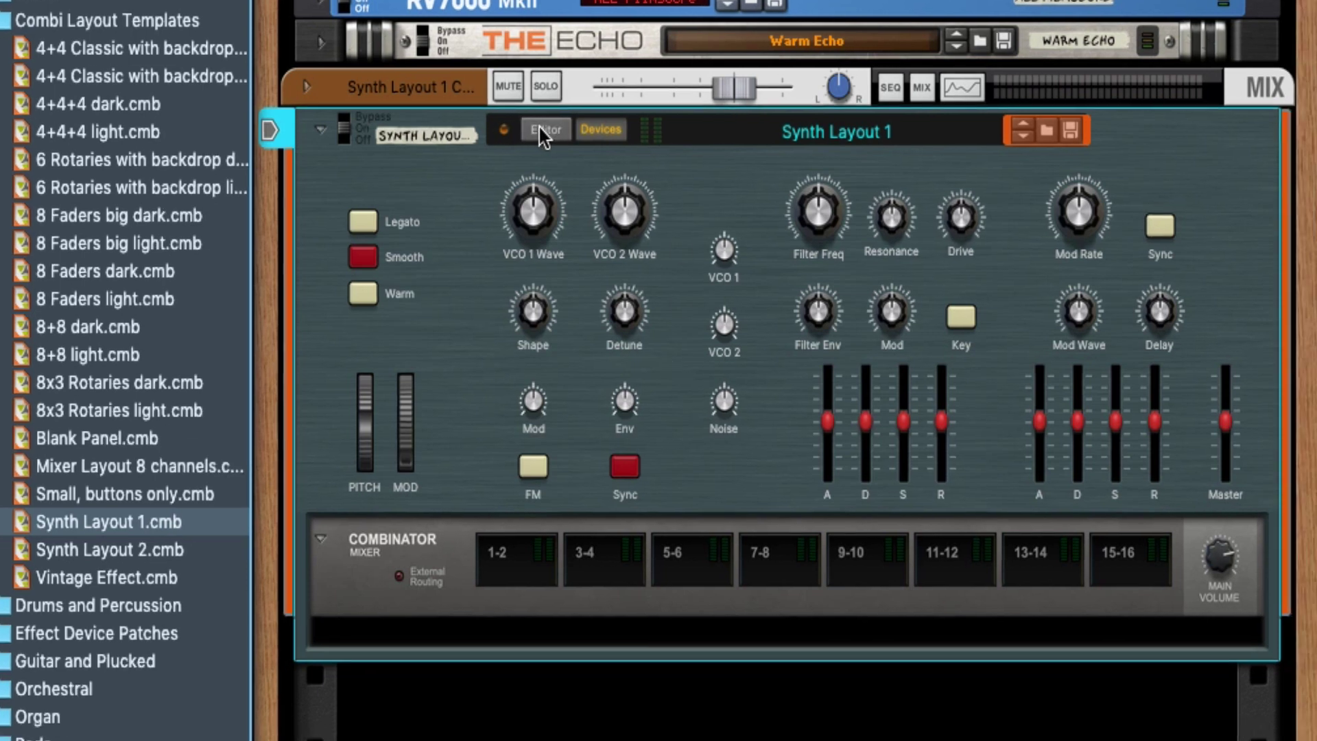
pyautogui.click(565, 138)
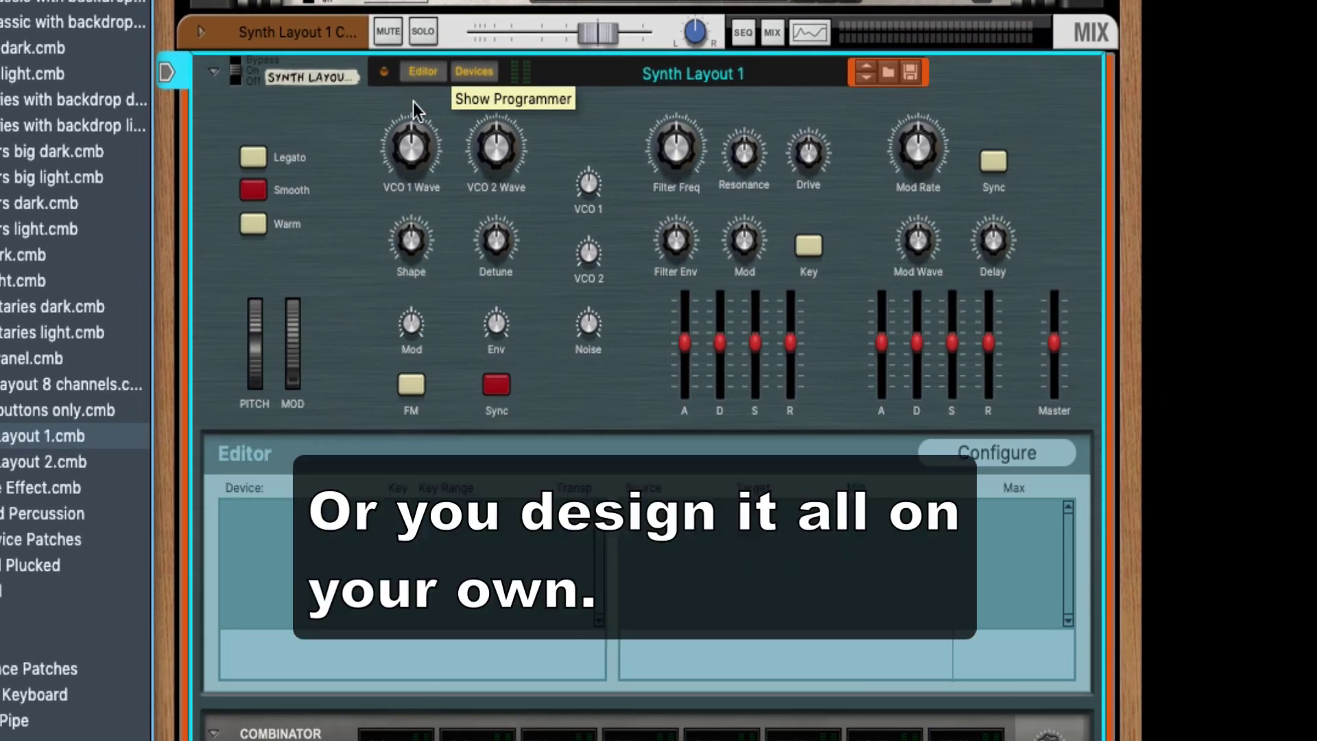
pyautogui.click(1031, 454)
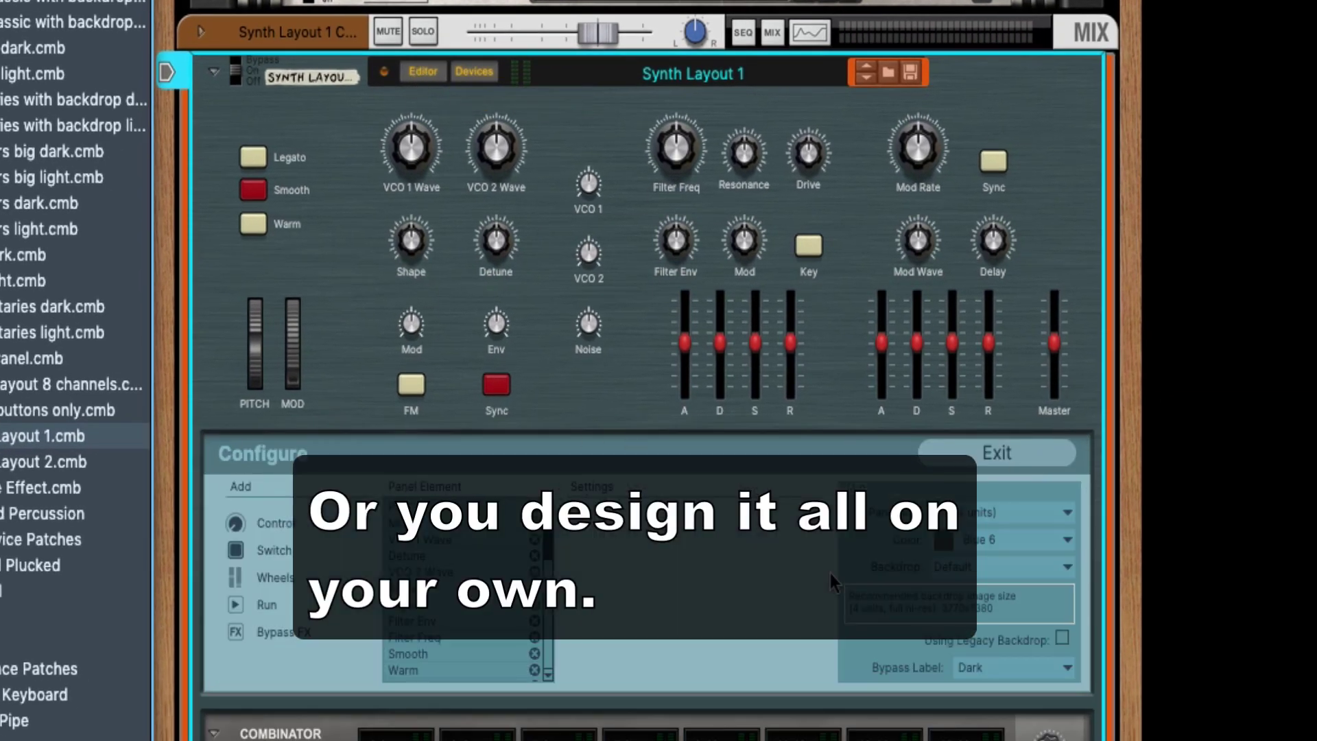
# - Change the style of the Mod knob between Filter Env and Key to Dark Gray Big
pyautogui.click(748, 241)
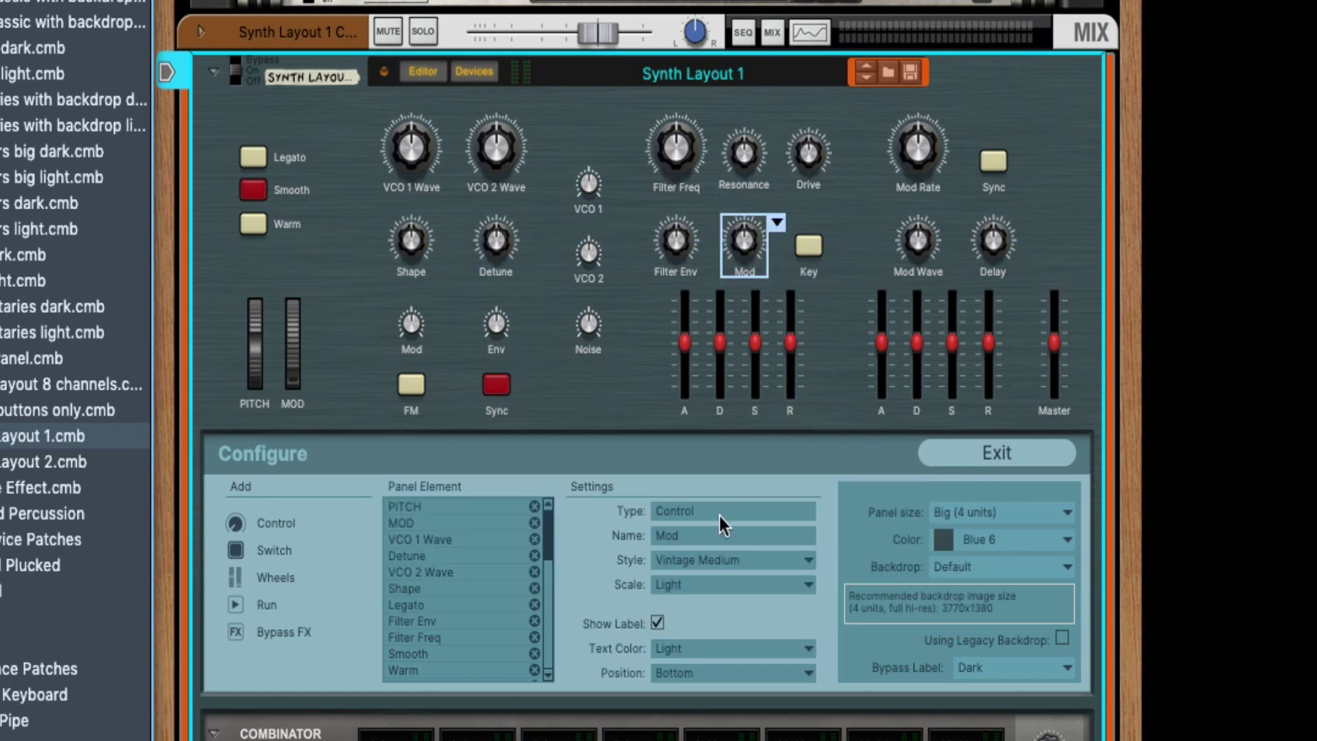
pyautogui.click(804, 561)
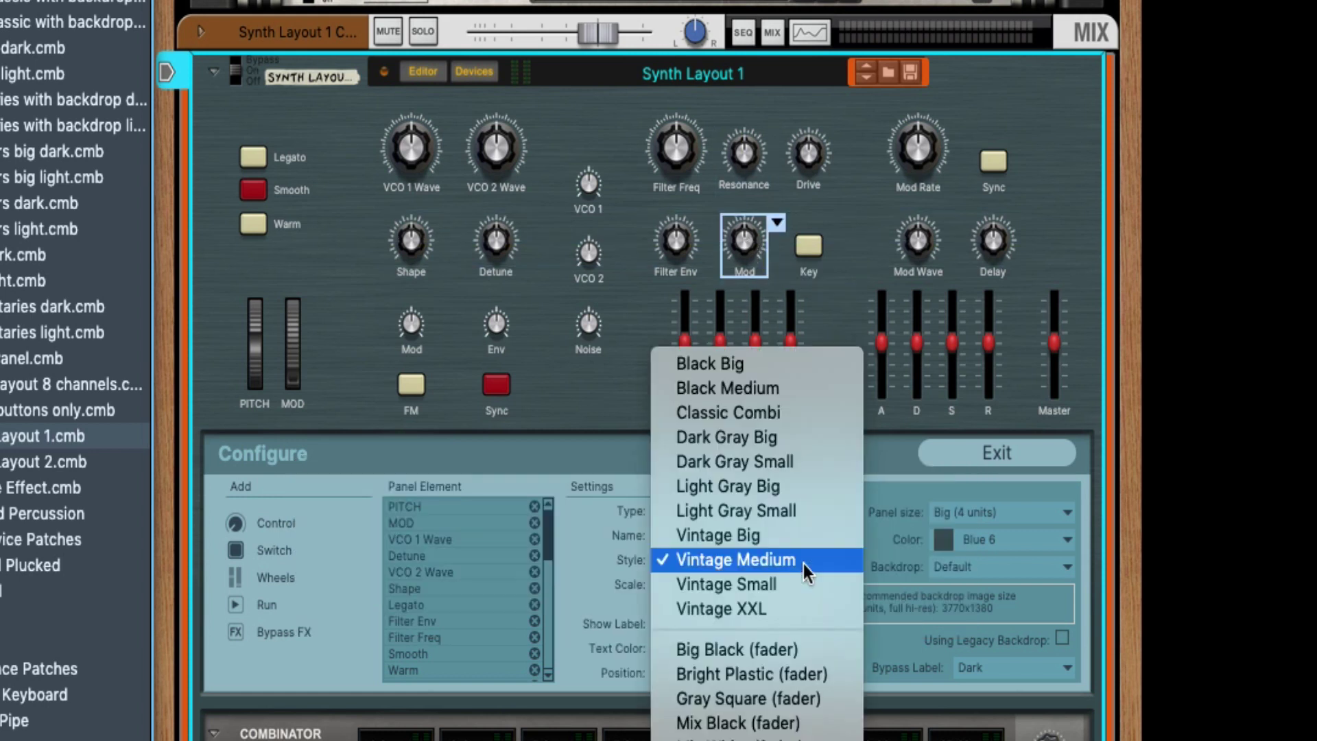
pyautogui.click(745, 434)
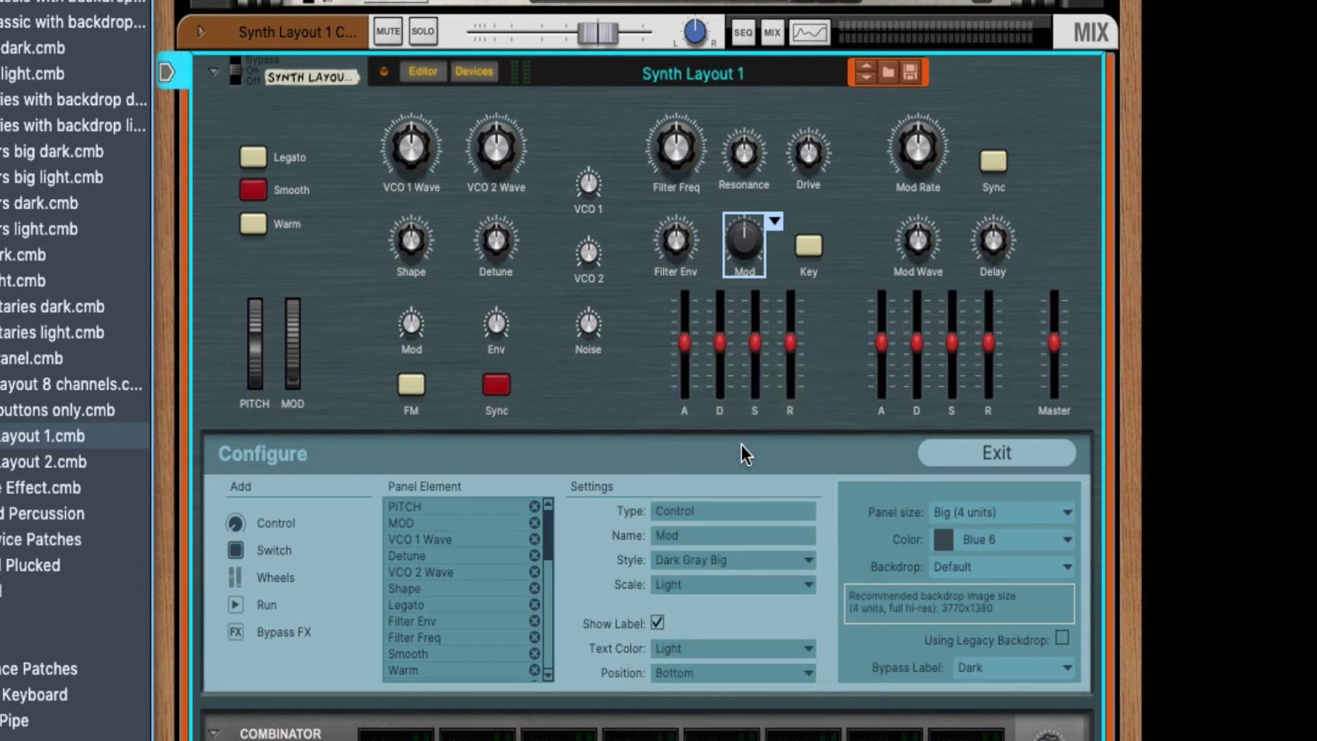
# - Try the Off option for the scale around the Mod knob between Filter Env and Key, and set it to Dark
pyautogui.click(803, 583)
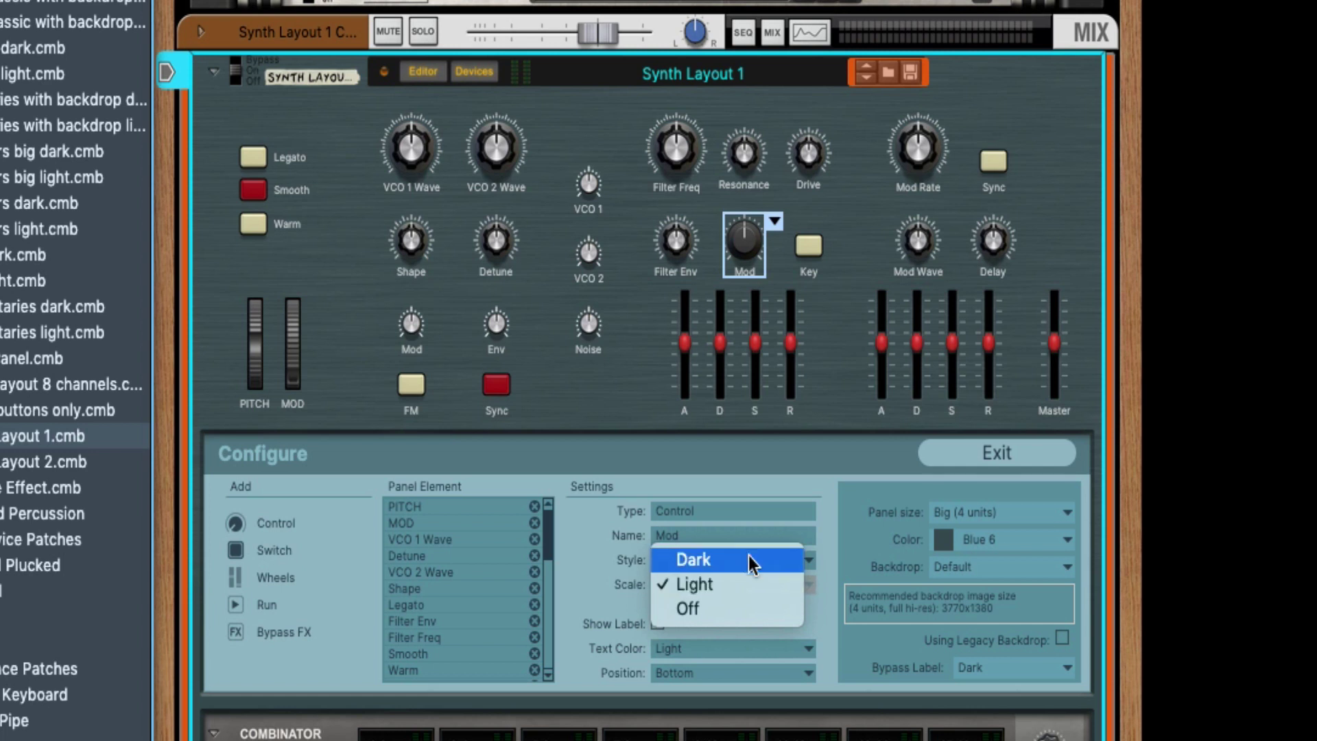
pyautogui.click(801, 582)
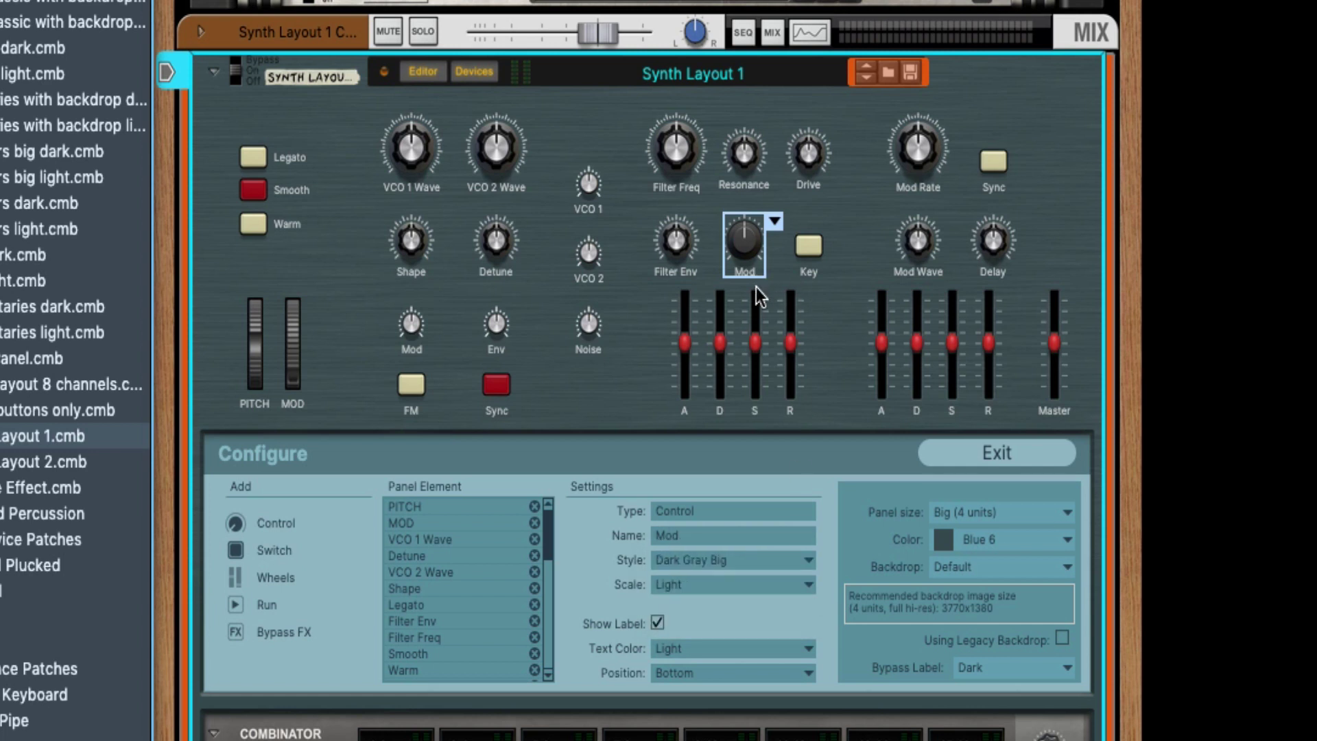
pyautogui.click(801, 582)
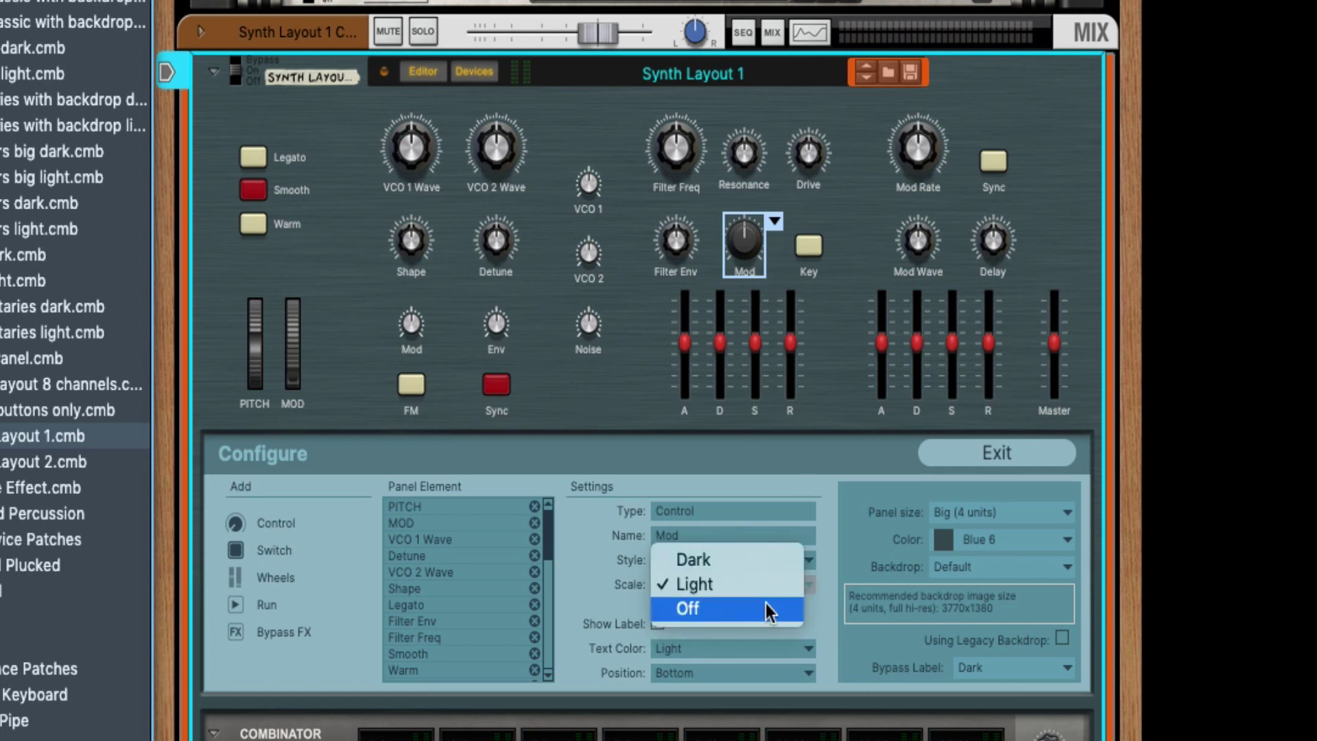
pyautogui.click(770, 609)
pyautogui.click(803, 583)
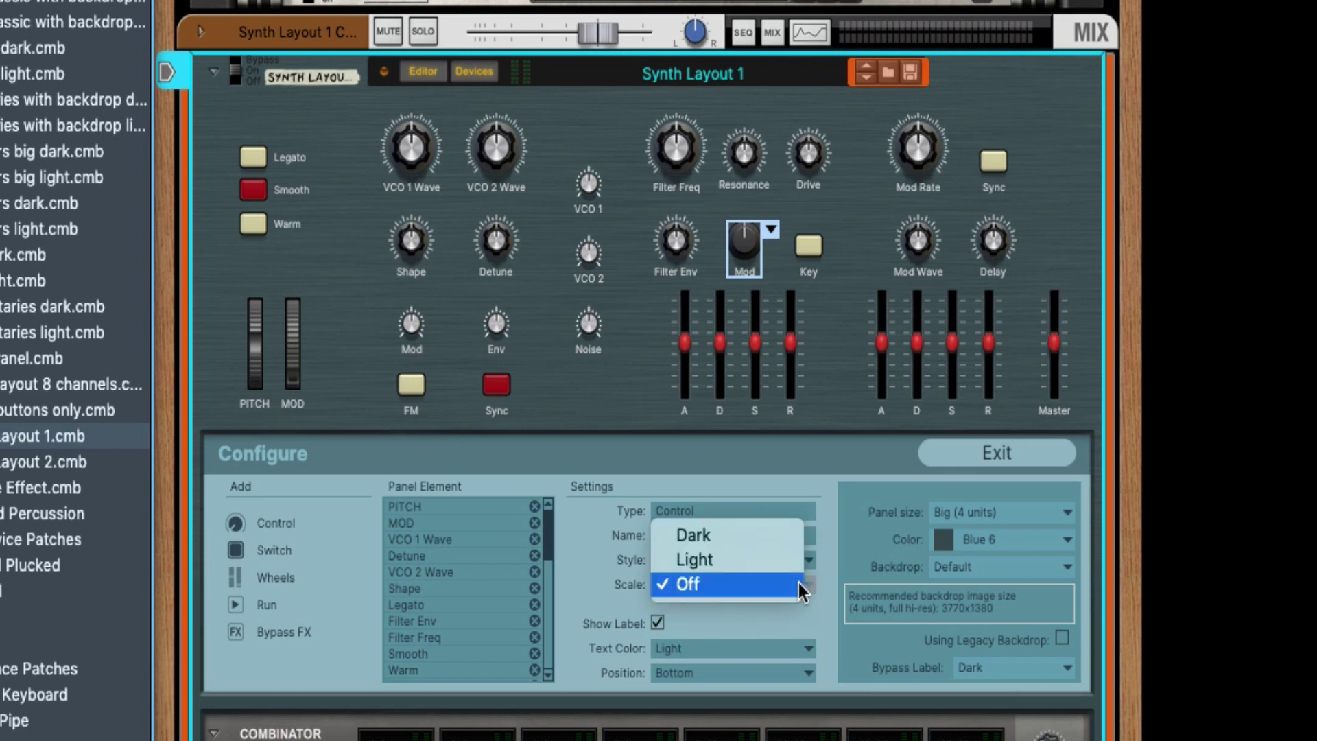
pyautogui.click(756, 530)
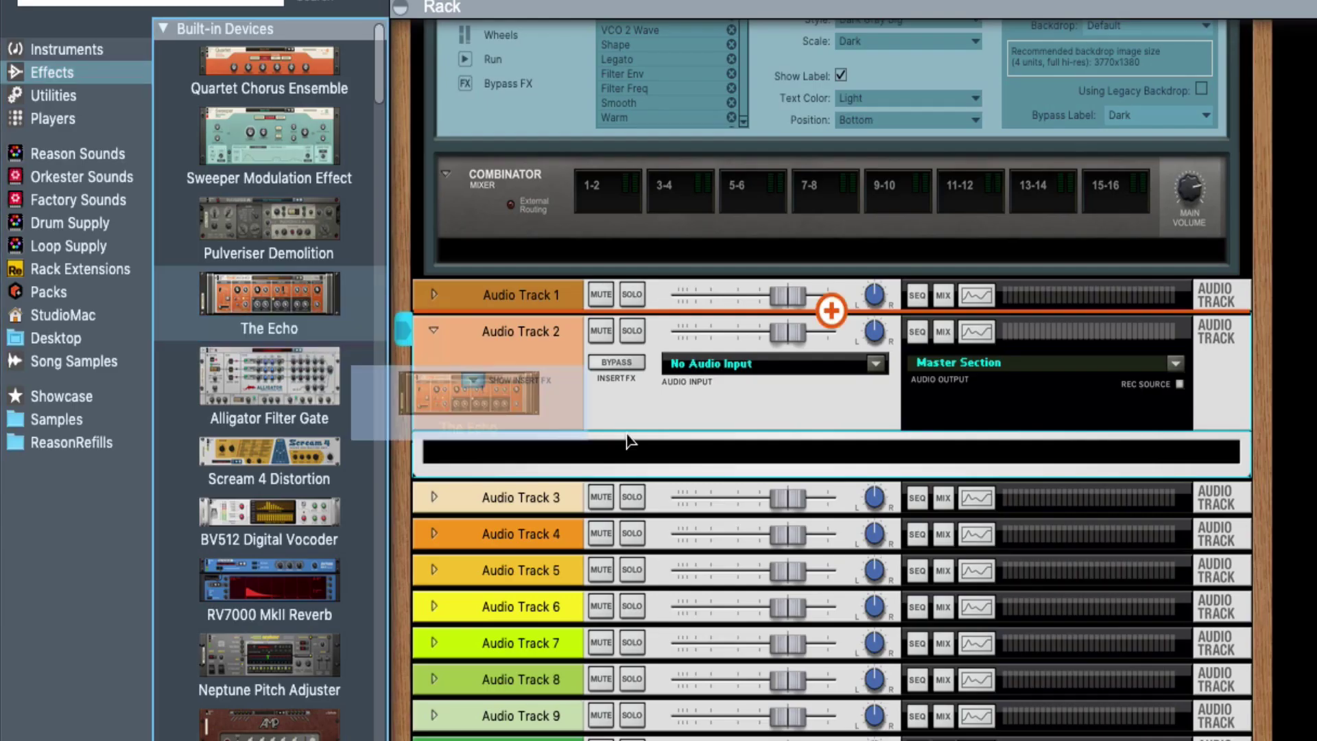
# - Try The Echo as an insert effect on Audio Track 2, undo it, and insert a Combinator there instead
pyautogui.moveTo(521, 394); pyautogui.dragTo(727, 460)
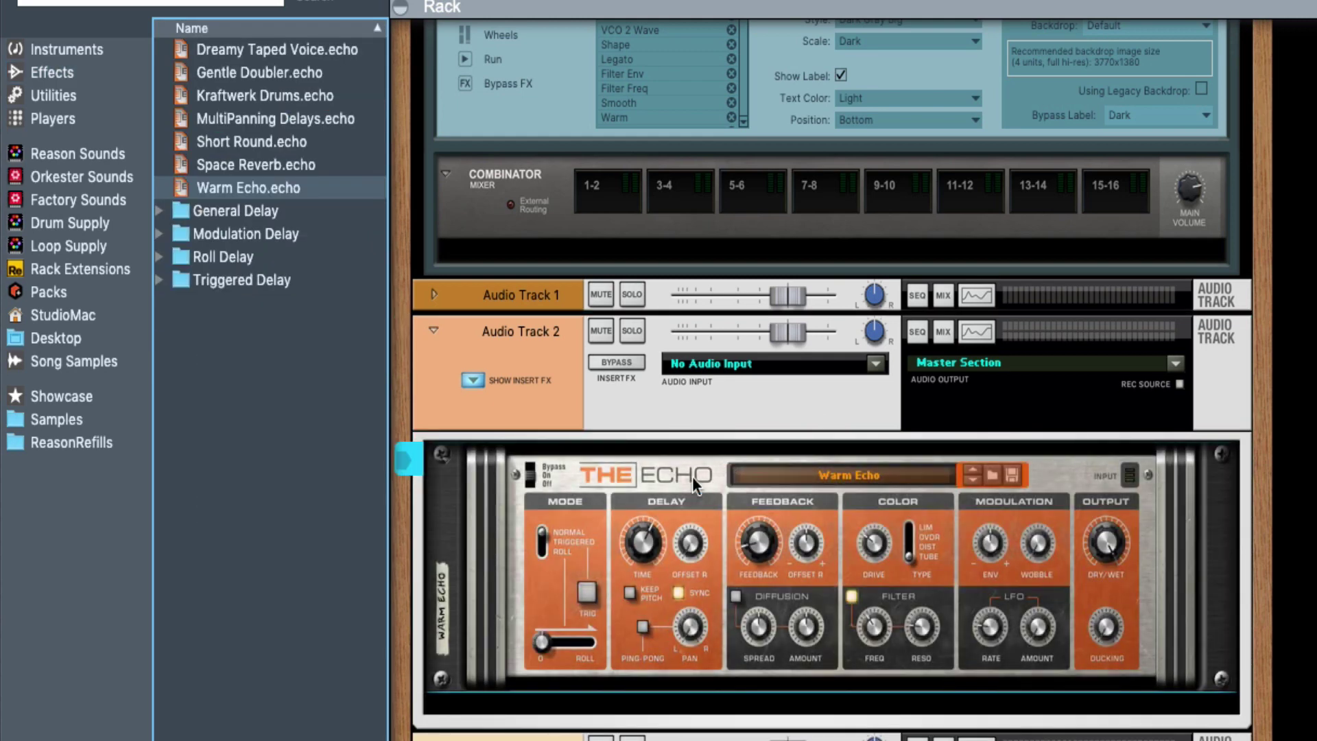
pyautogui.press('super+z')
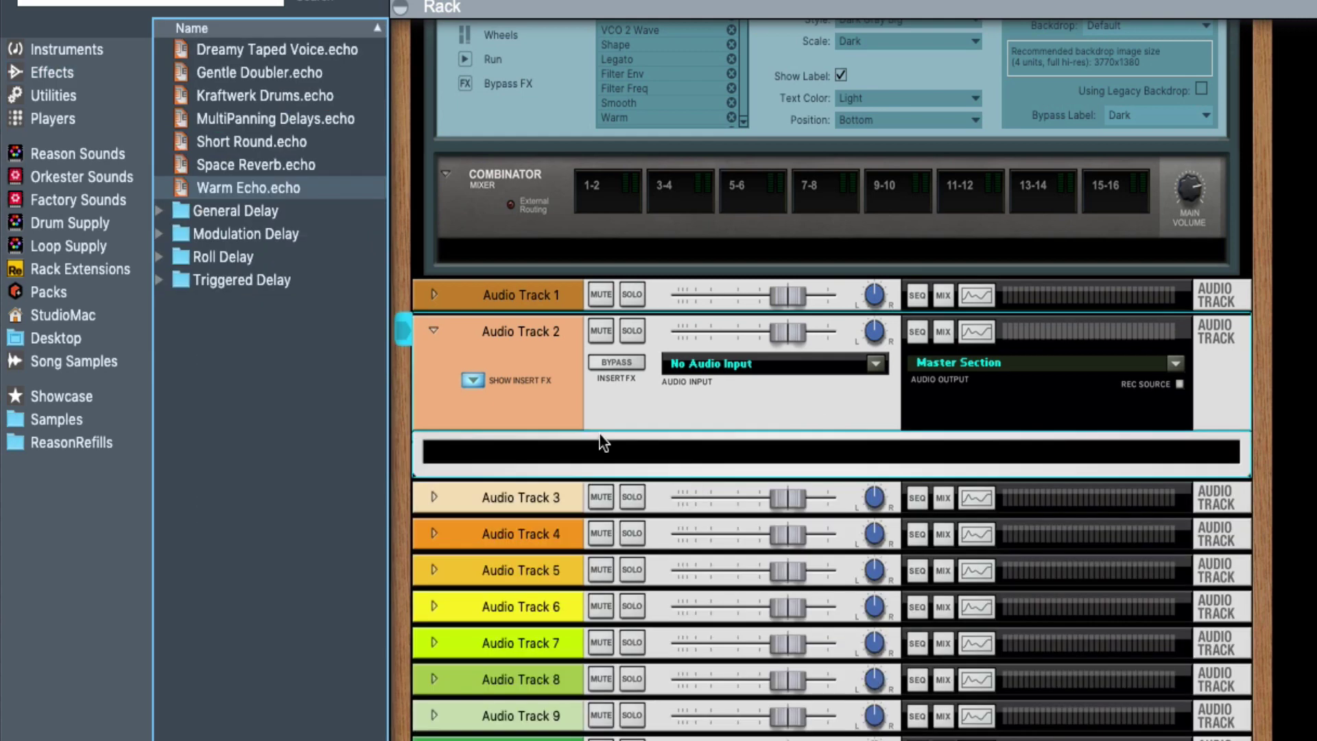
pyautogui.click(48, 94)
pyautogui.moveTo(284, 56)
pyautogui.mouseDown()
pyautogui.moveTo(843, 314)
pyautogui.moveTo(842, 447)
pyautogui.mouseUp()
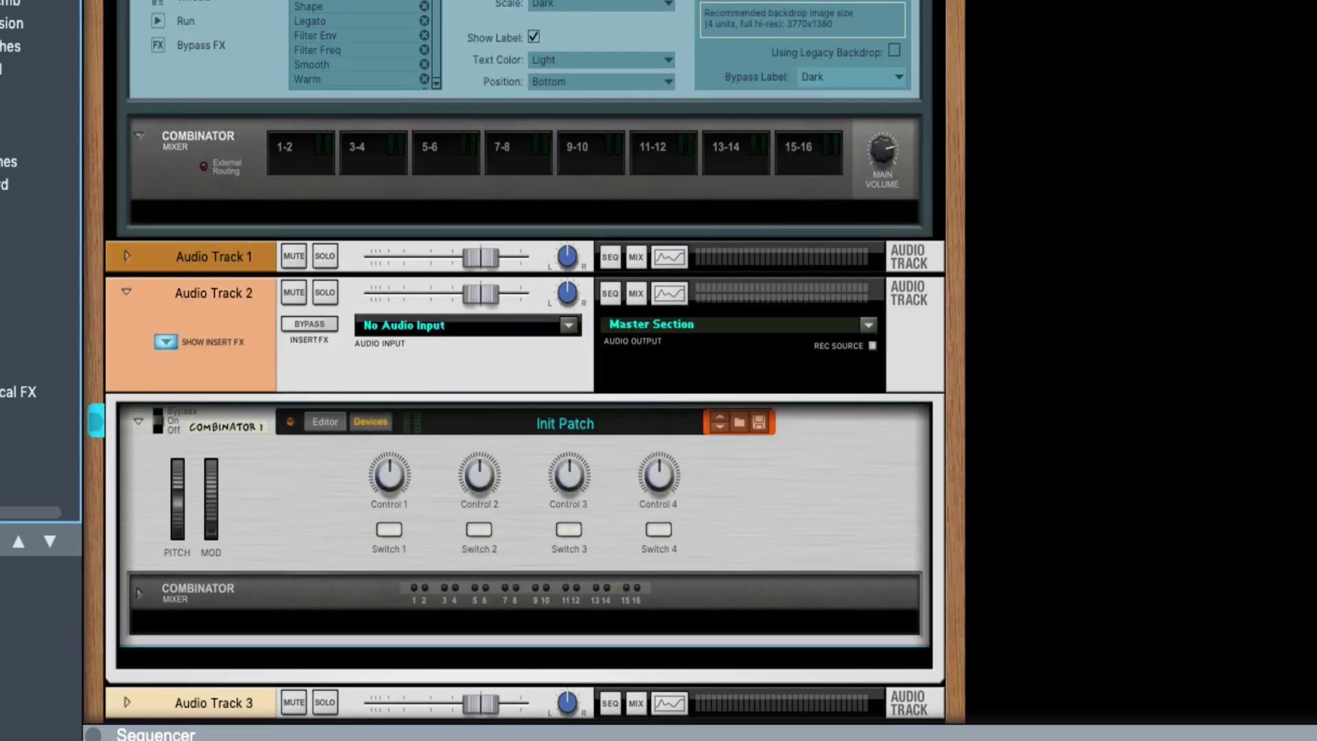
# - Show the main mixer above the rack and bring Audio Track 2's inserted Combinator back into view
pyautogui.scroll(10, 521, 343)
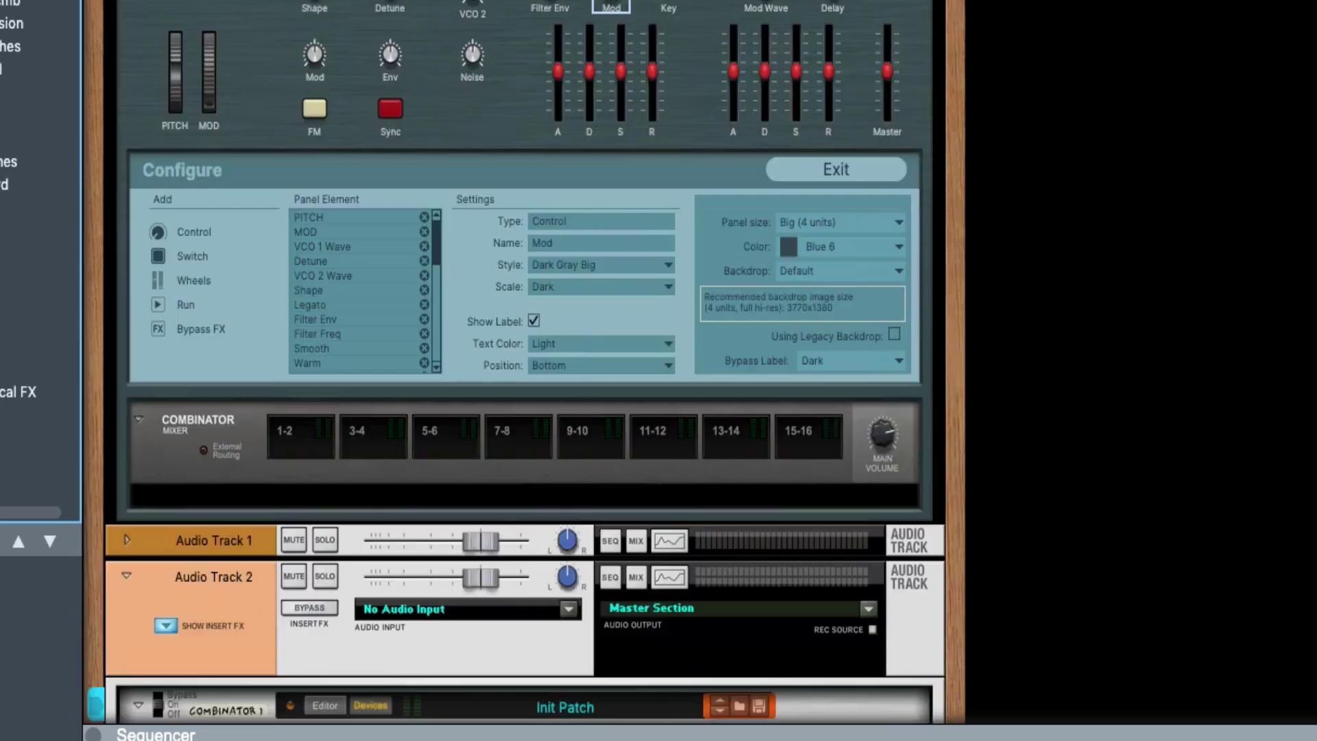
pyautogui.moveTo(553, 89); pyautogui.dragTo(616, 288)
pyautogui.scroll(-10, 694, 617)
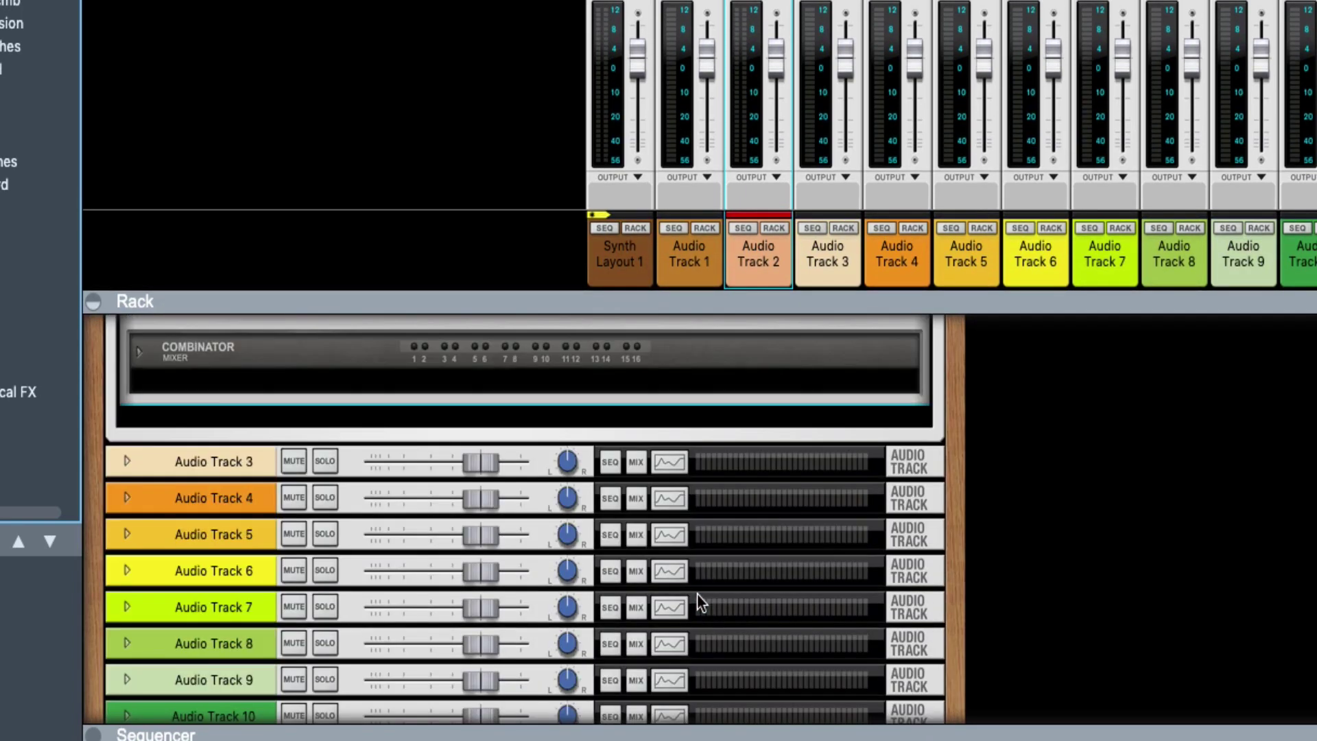
pyautogui.scroll(5, 696, 594)
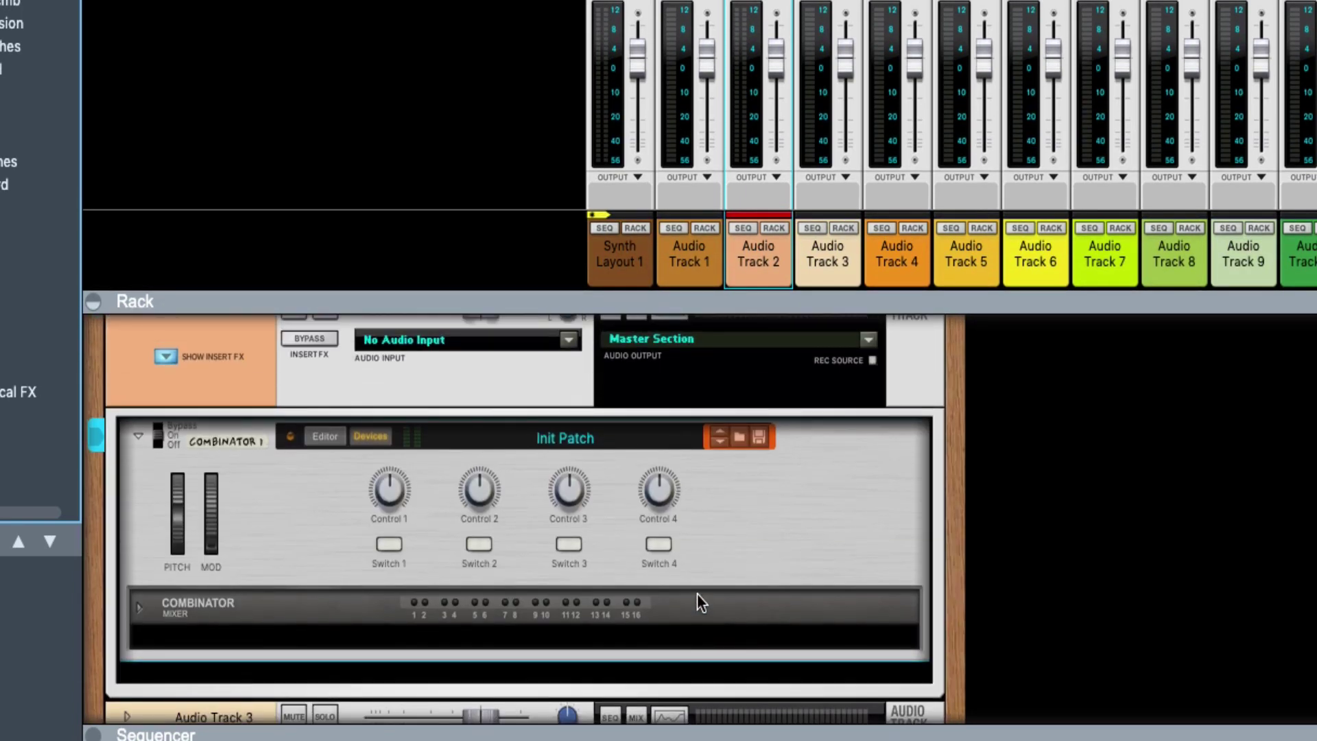
pyautogui.scroll(2, 697, 593)
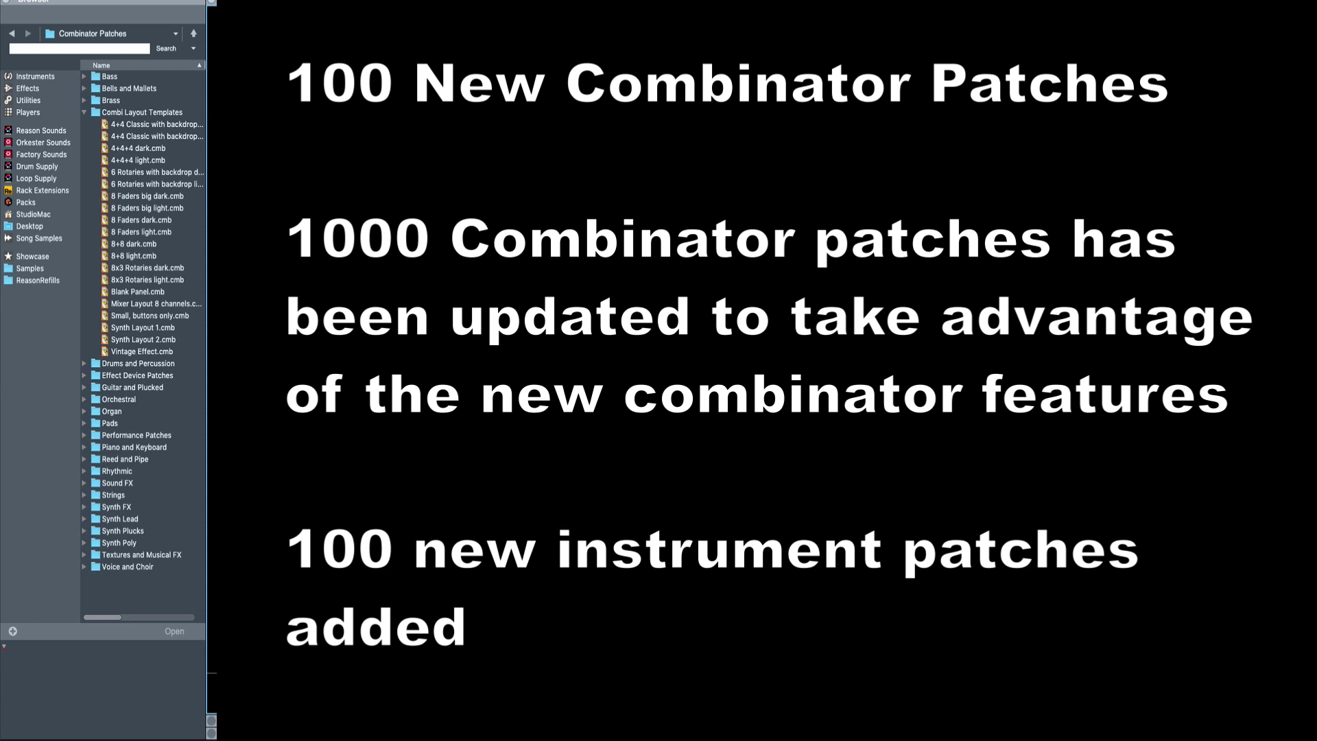
# - Collapse the Combi Layout Templates folder in the Combinator Patches list
pyautogui.click(83, 114)
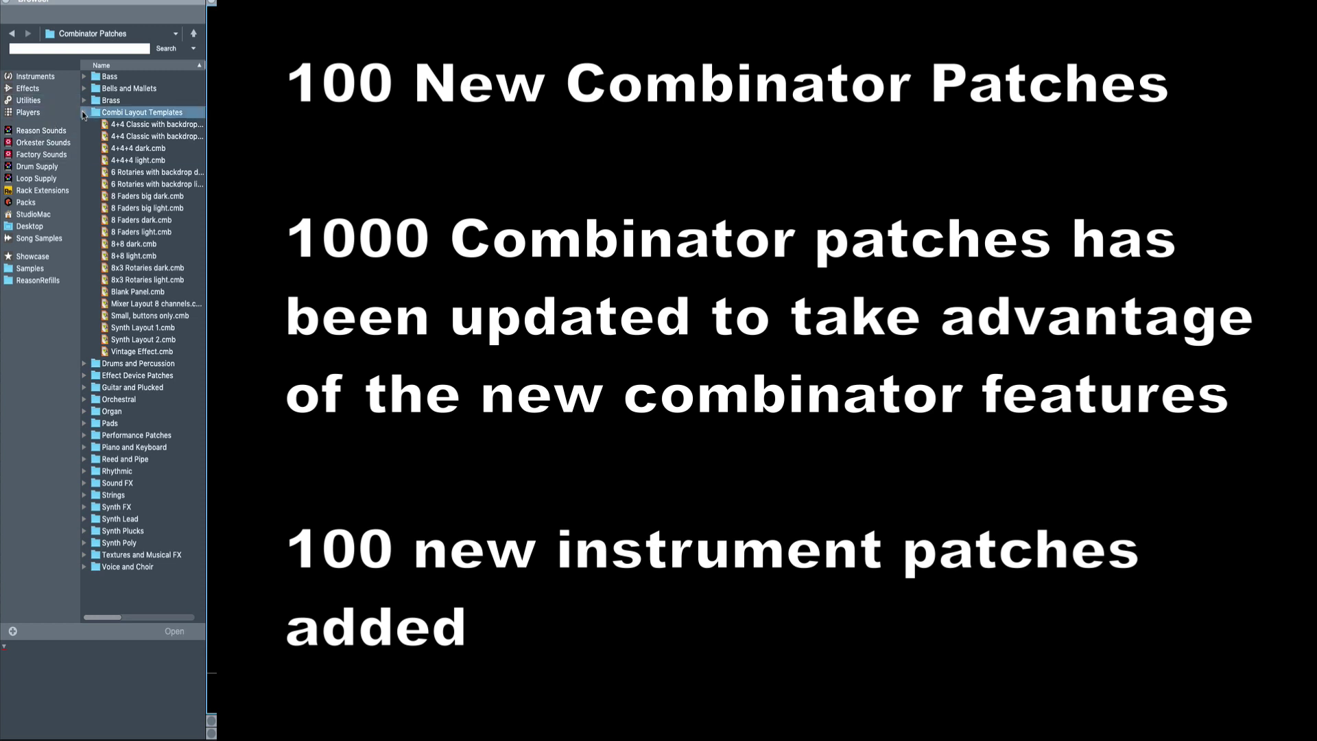
pyautogui.click(83, 114)
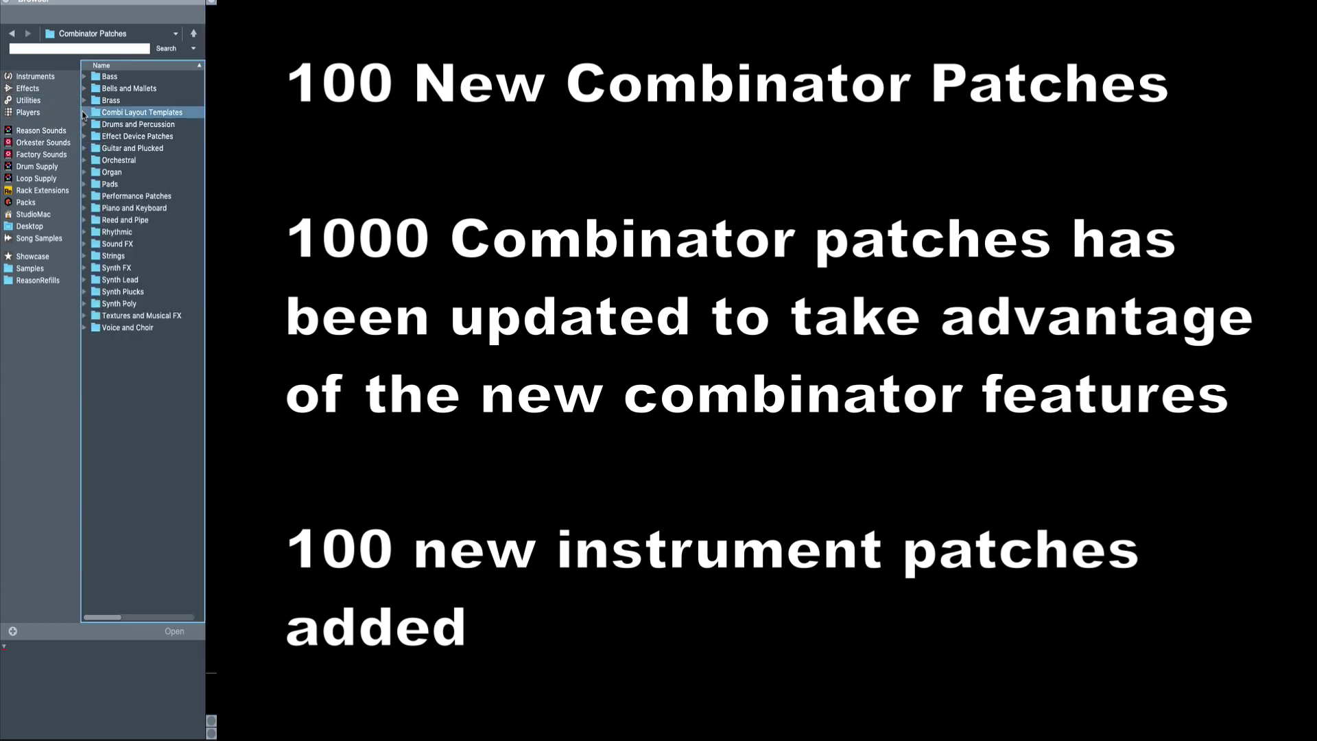
pyautogui.click(27, 100)
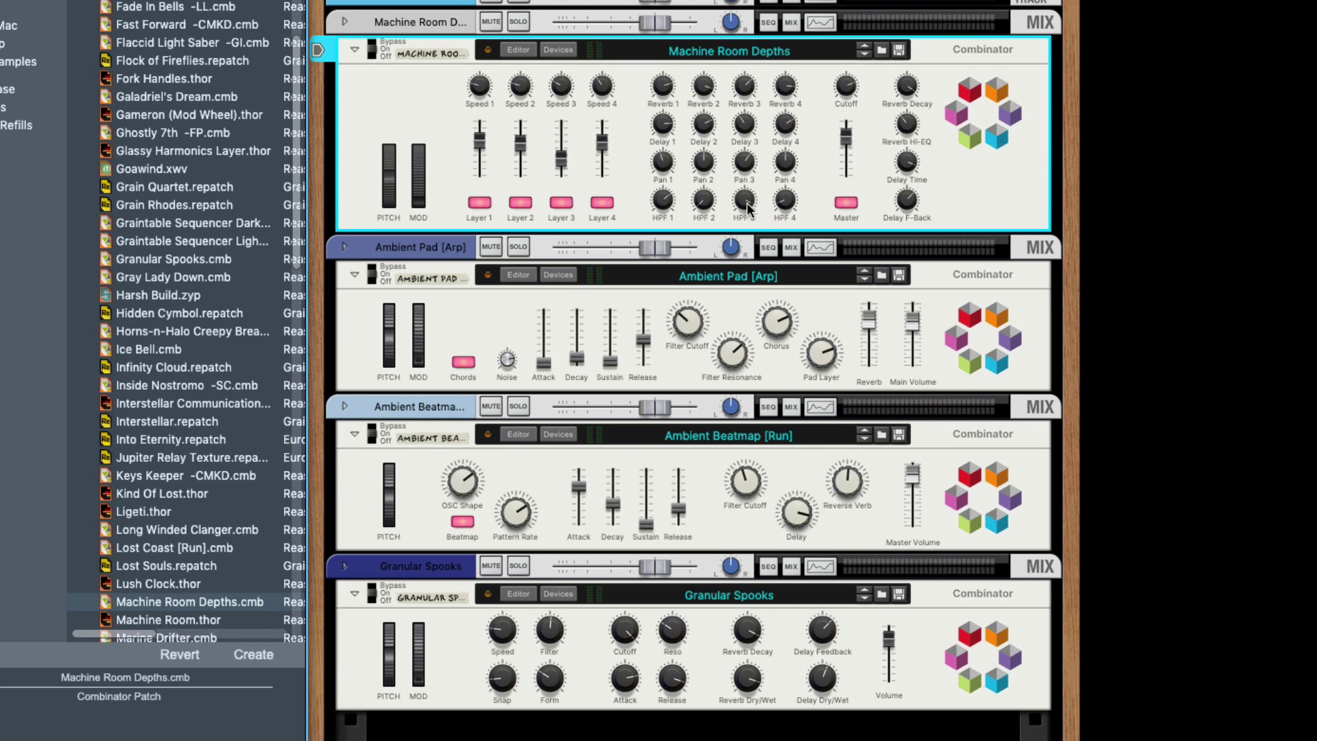
# - Add a Mimic Creative Sampler from the built-in instruments to the empty rack
pyautogui.moveTo(747, 203)
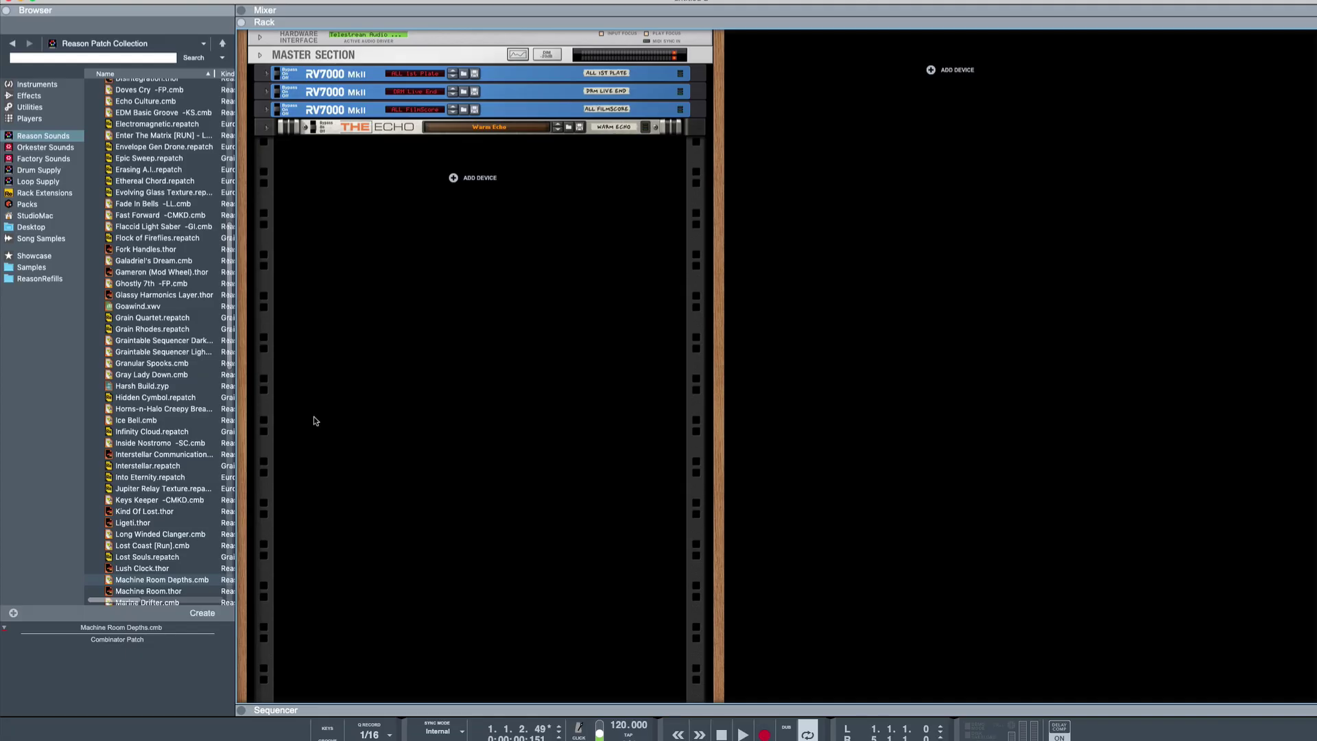
pyautogui.click(37, 84)
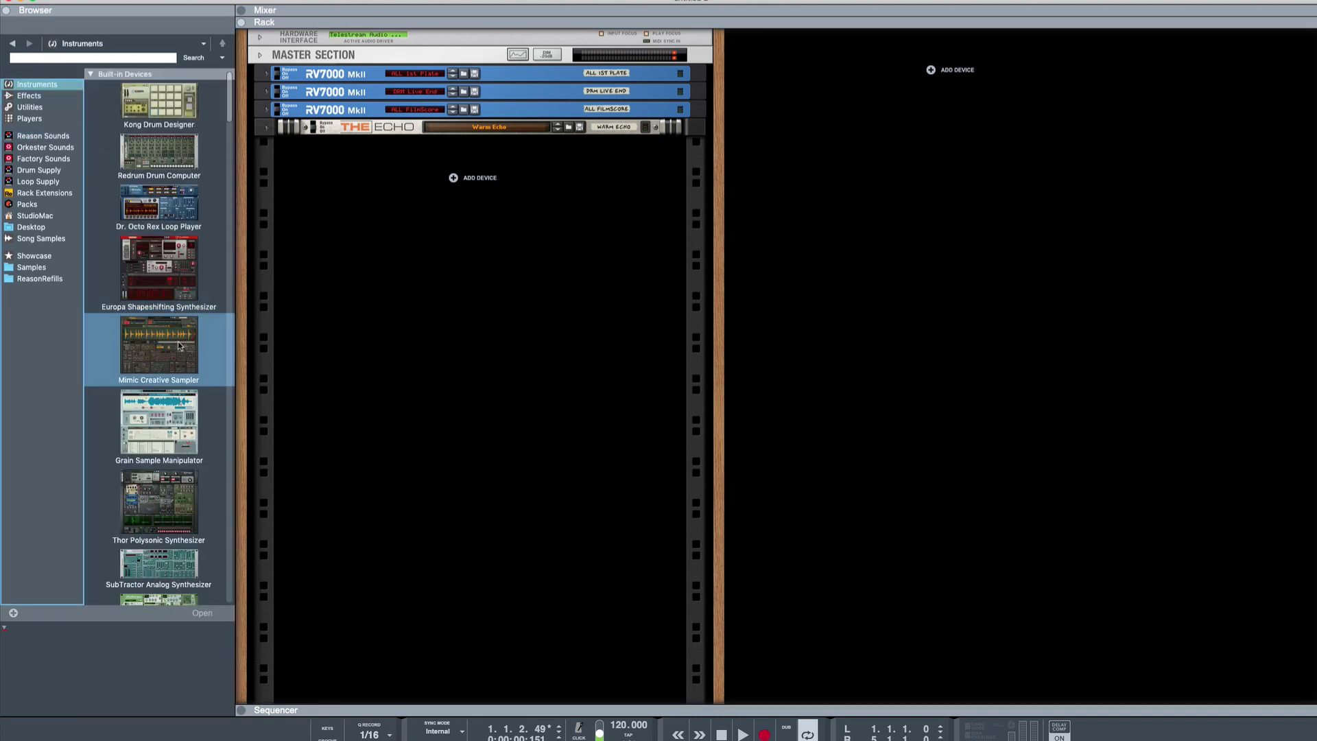
pyautogui.moveTo(203, 331); pyautogui.dragTo(484, 275)
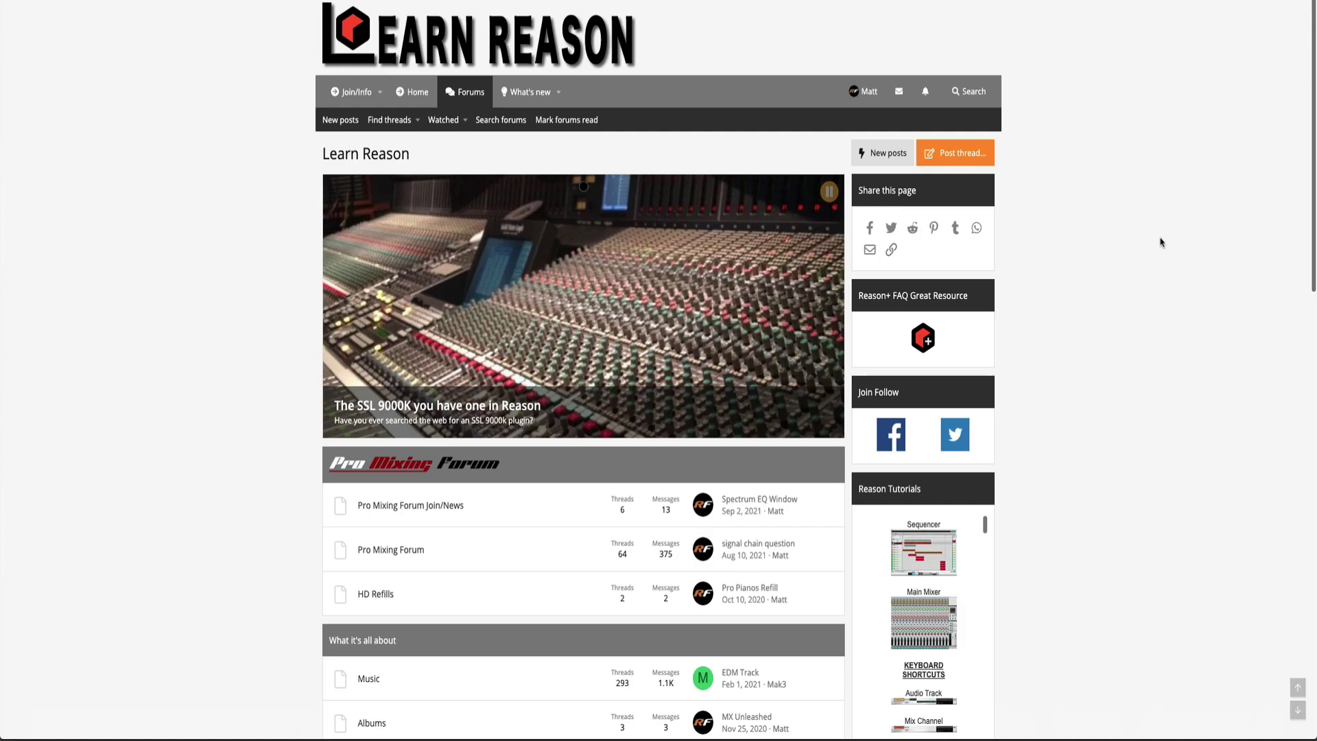
# - Switch to the Learn Reason forum website and browse its Reason Tutorials list from the sequencer down to the drum machines
pyautogui.scroll(-2, 1161, 242)
pyautogui.scroll(-3, 1161, 243)
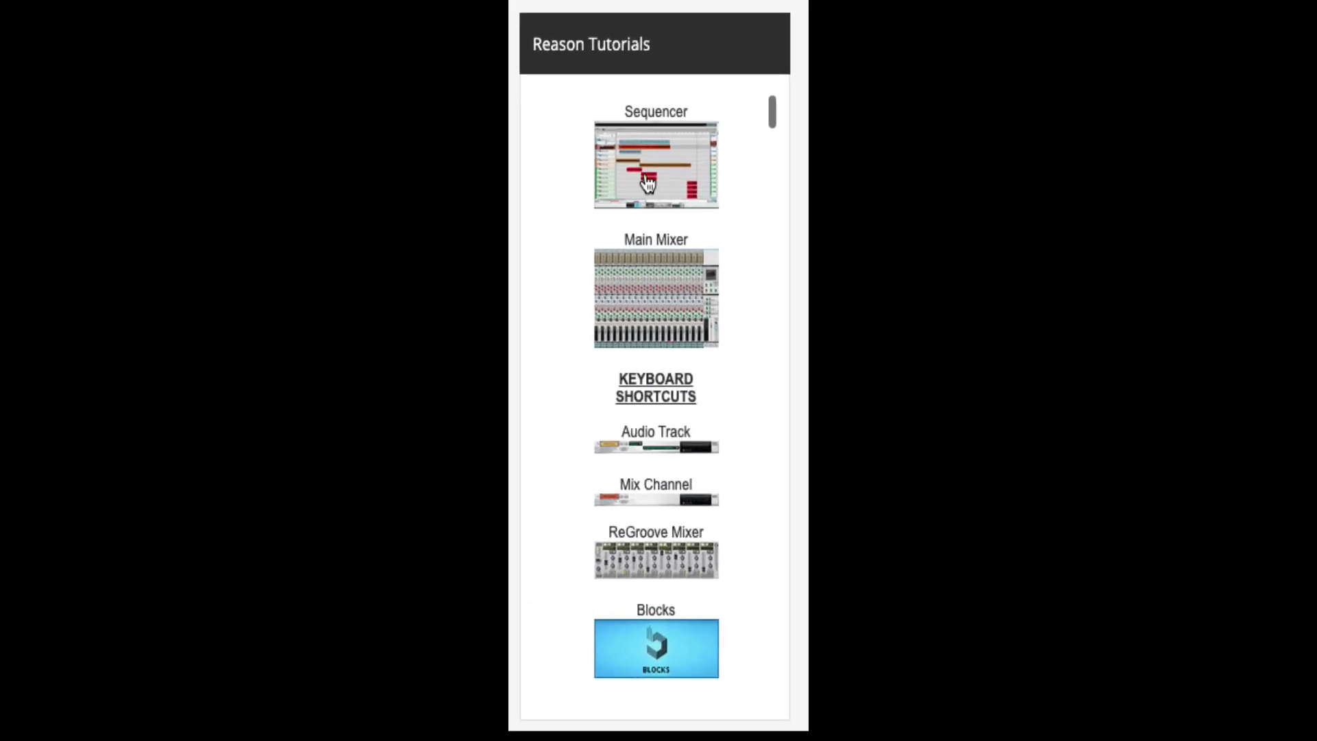
pyautogui.scroll(-6, 648, 183)
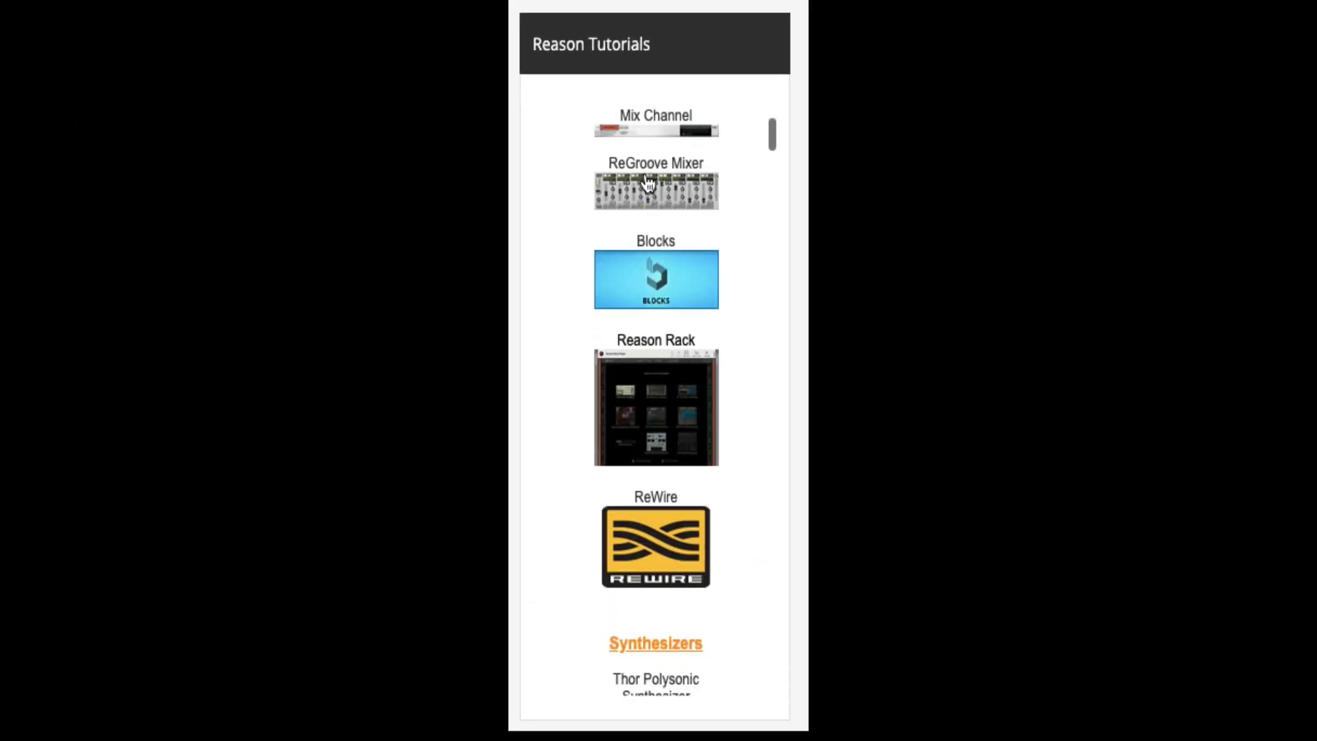
pyautogui.scroll(-15, 648, 183)
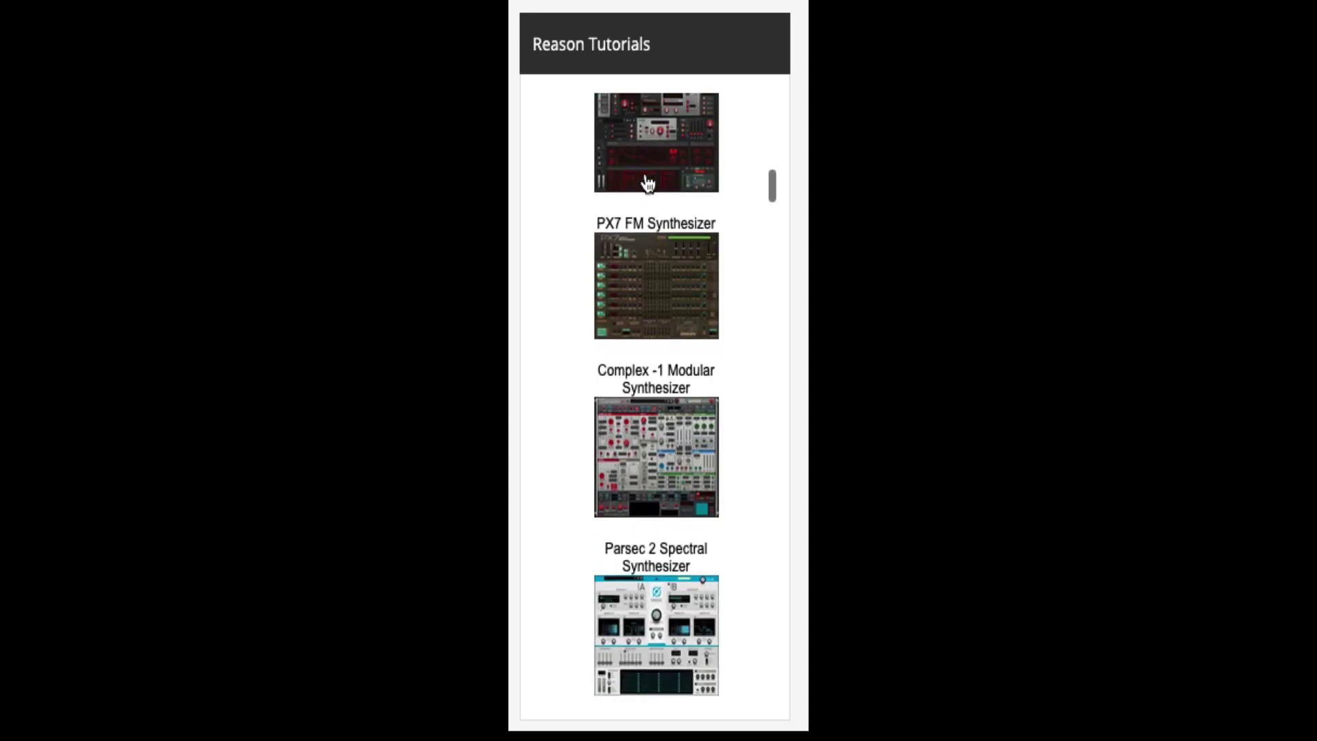
pyautogui.scroll(-20, 648, 183)
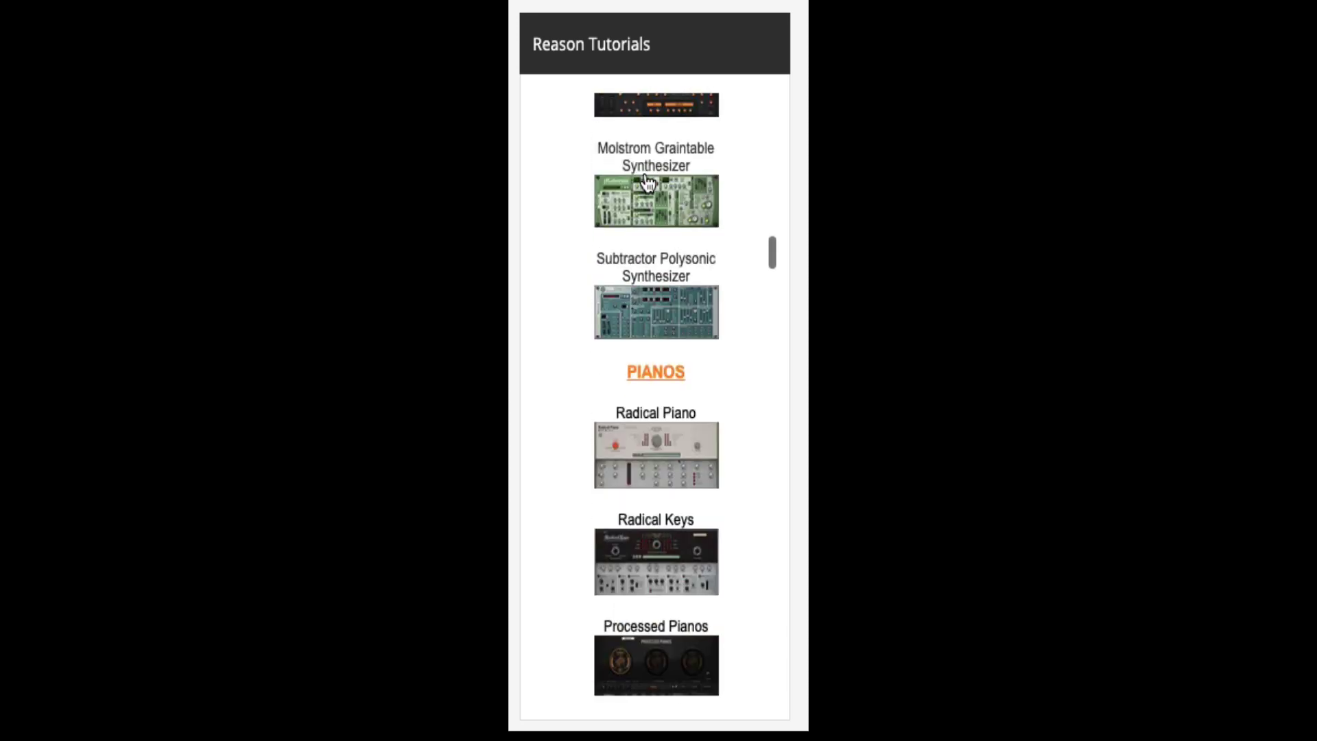
pyautogui.scroll(-7, 648, 183)
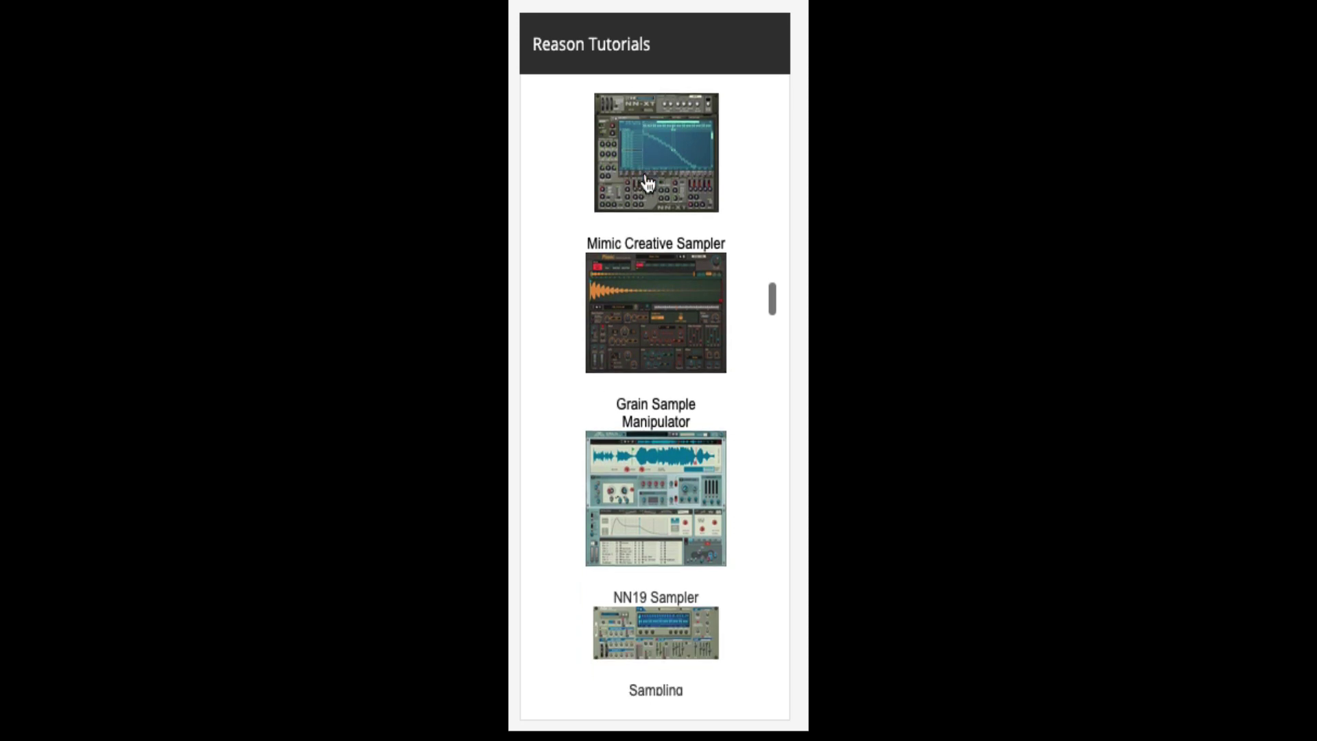
pyautogui.scroll(-12, 648, 183)
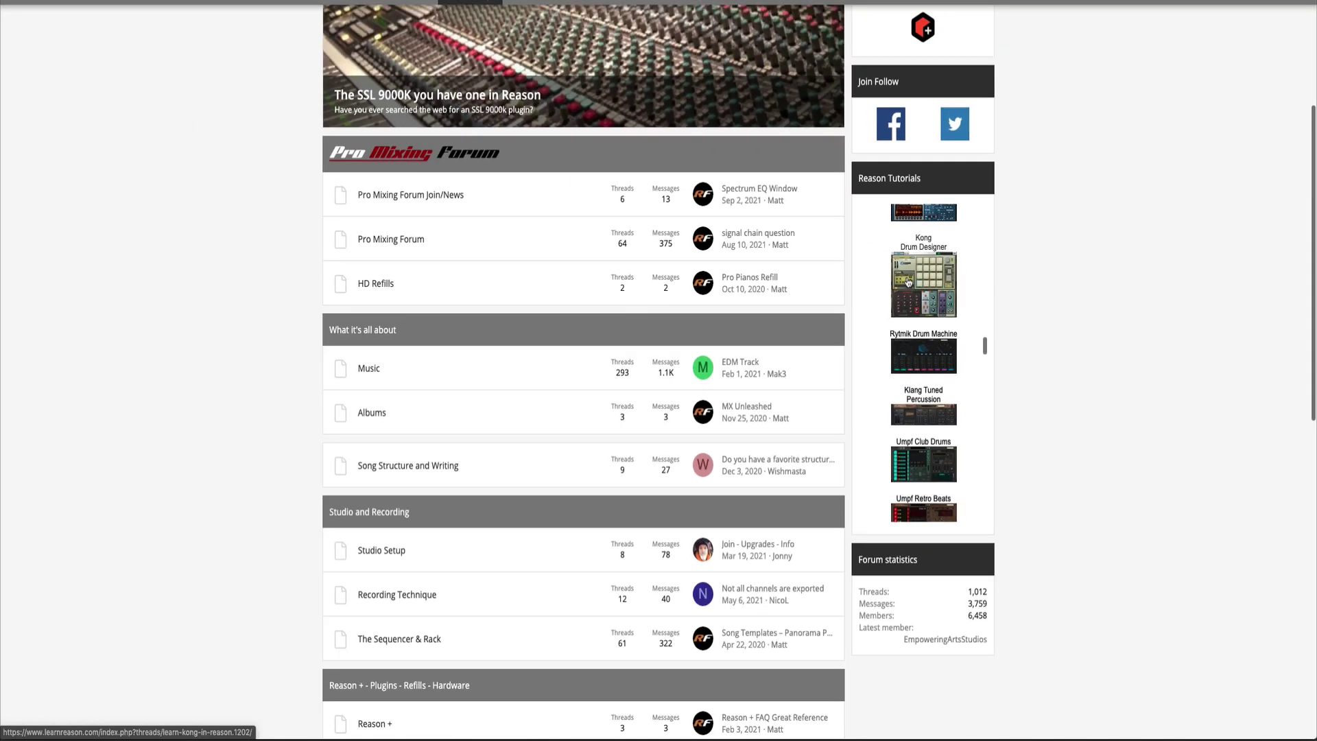
# - Open the Kong Drum Designer tutorial and look through the Learn Kong in Reason video playlist
pyautogui.click(908, 282)
pyautogui.scroll(-8, 679, 329)
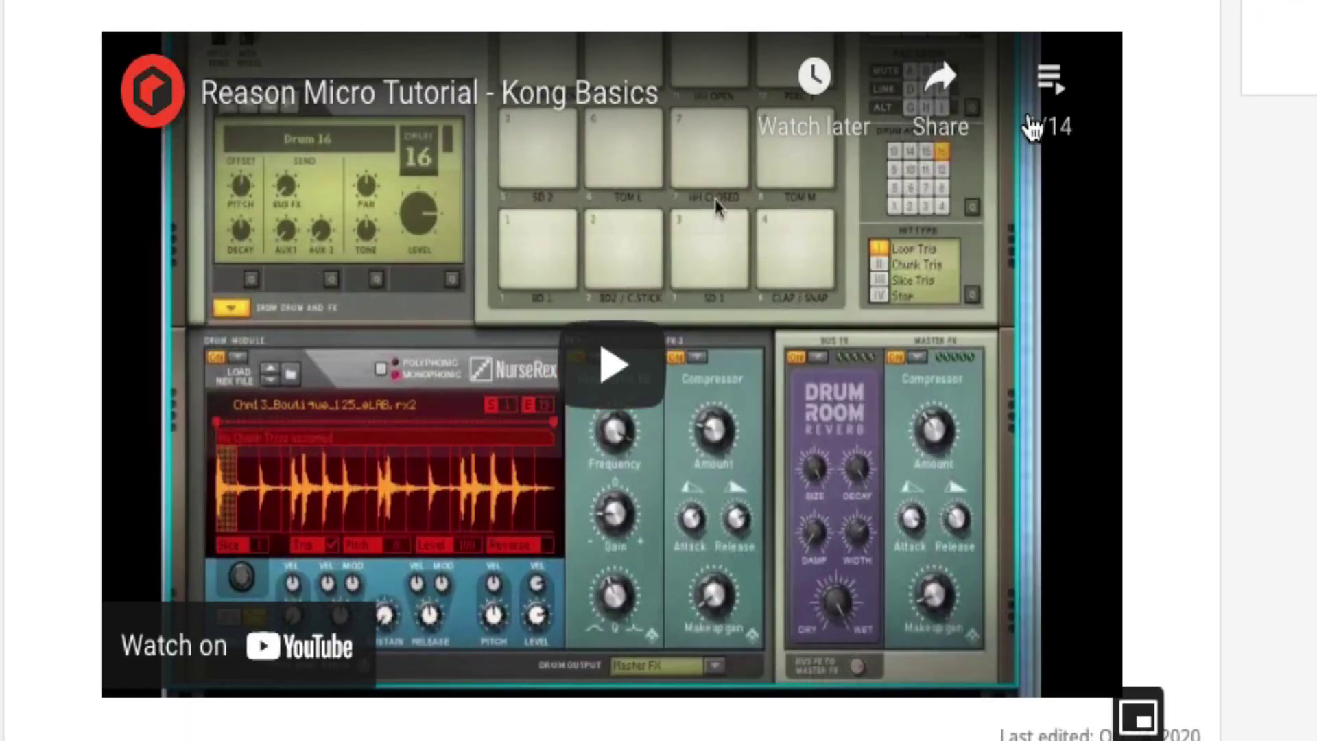
pyautogui.click(1052, 79)
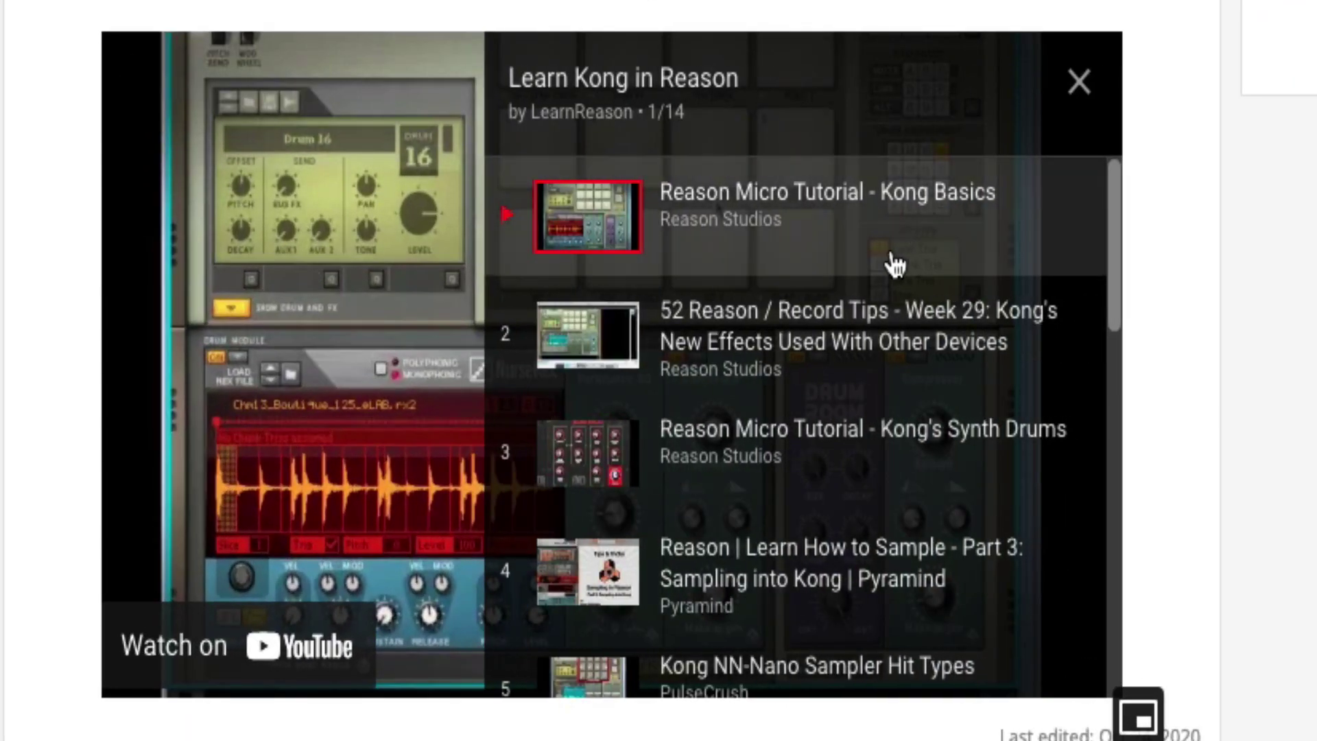
pyautogui.scroll(-10, 895, 264)
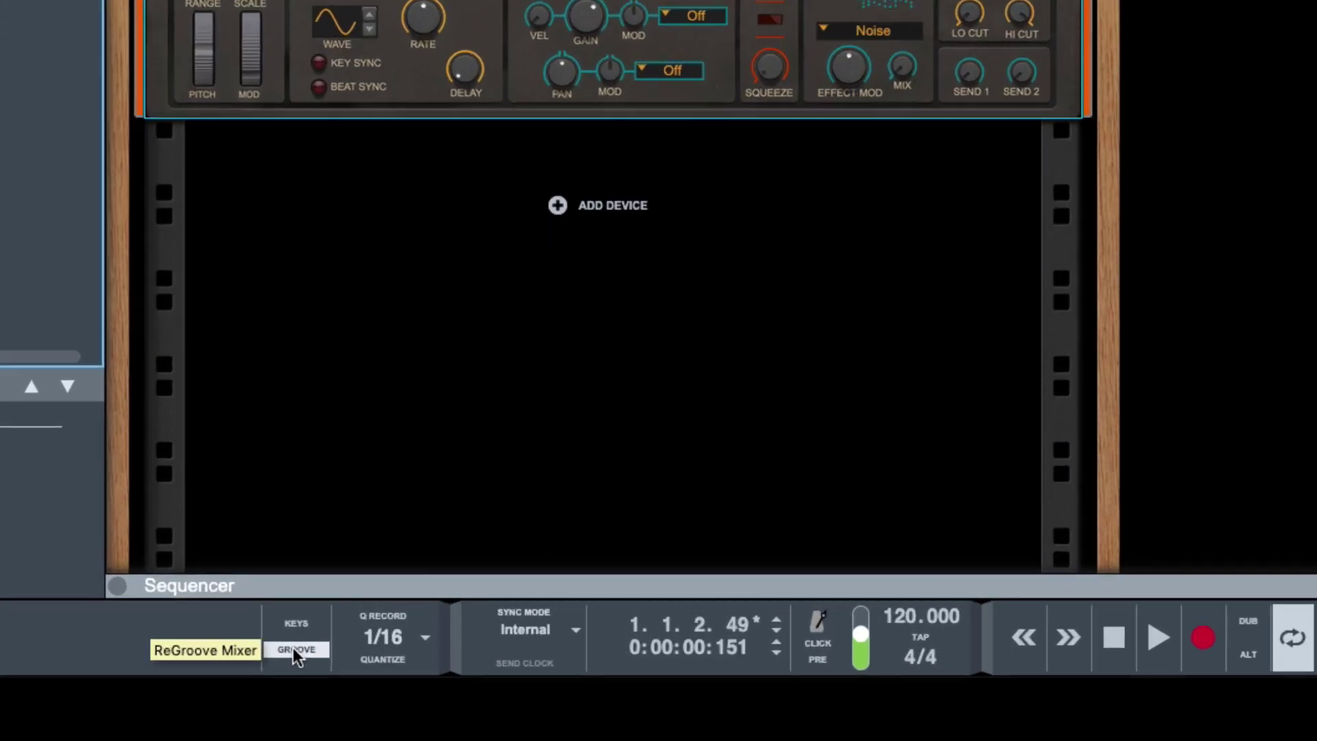
# - Switch back to Reason and open the ReGroove Mixer
pyautogui.click(295, 649)
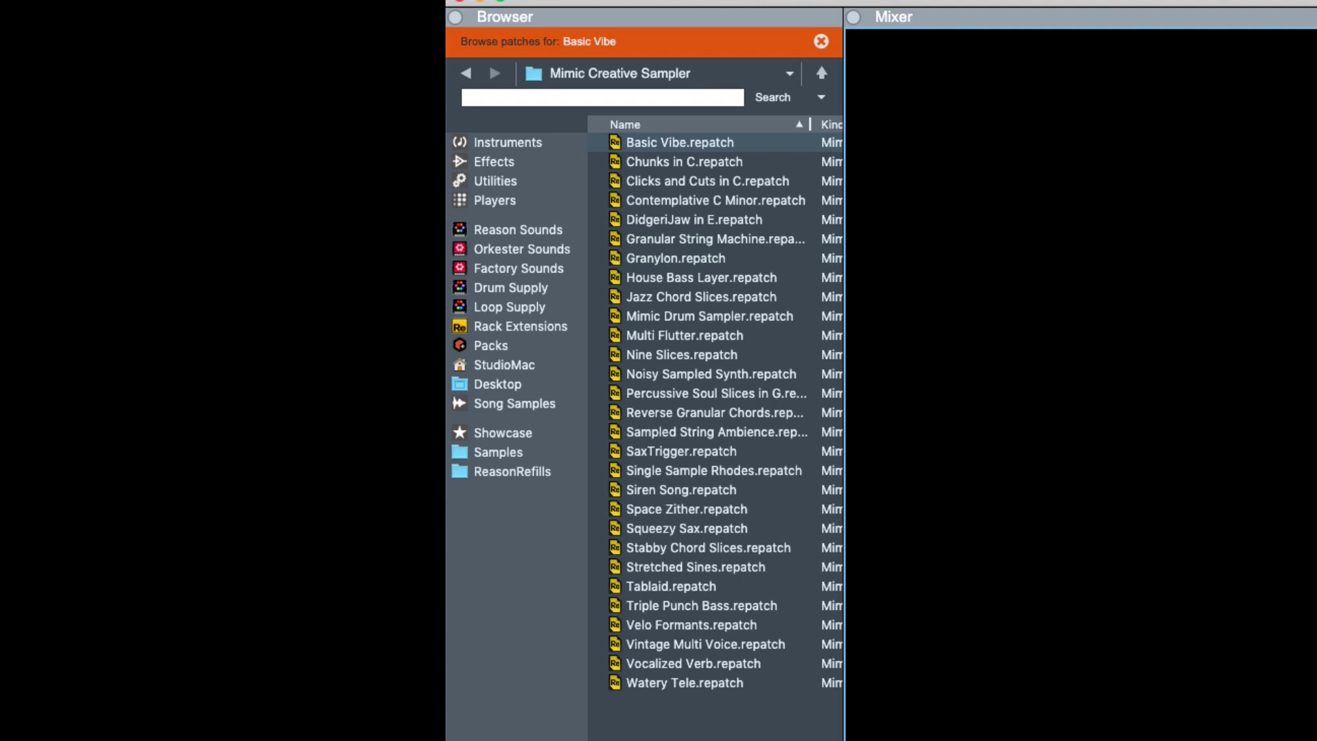
# - Search the built-in instruments for "pia"
pyautogui.click(618, 94)
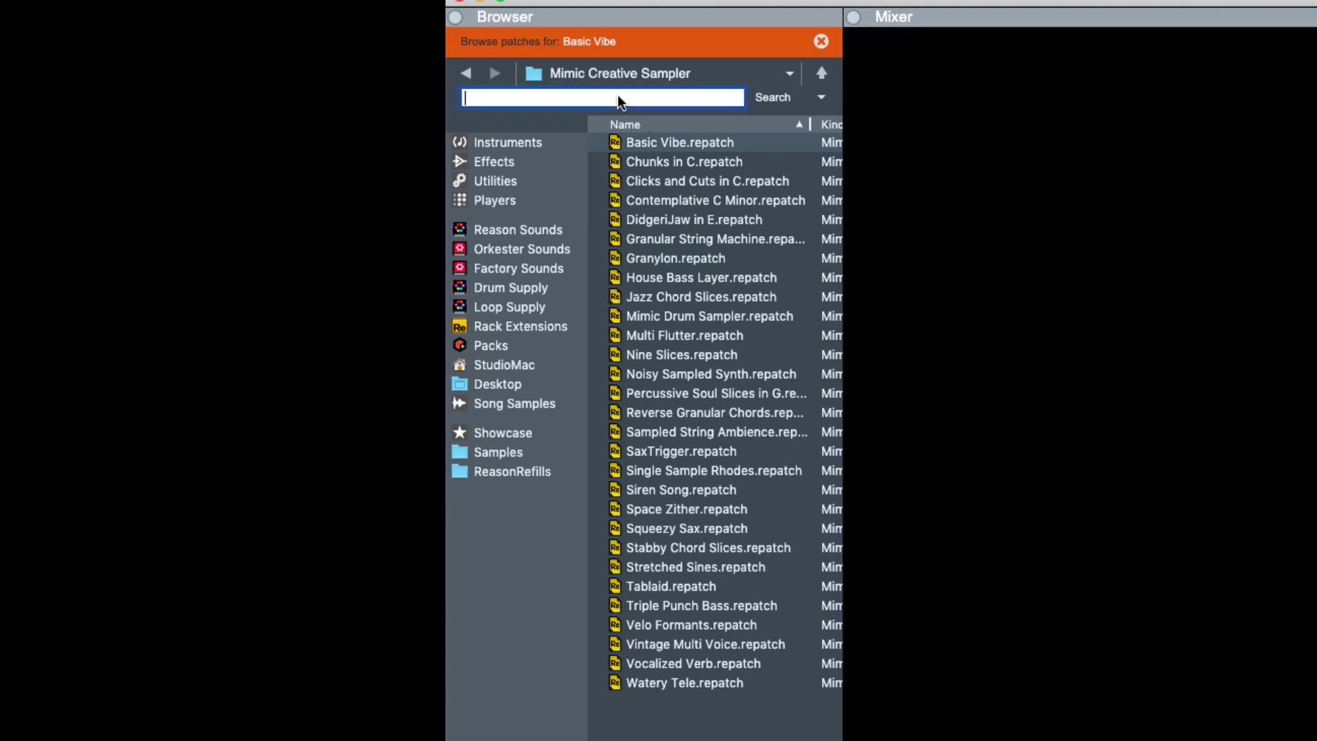
pyautogui.click(513, 142)
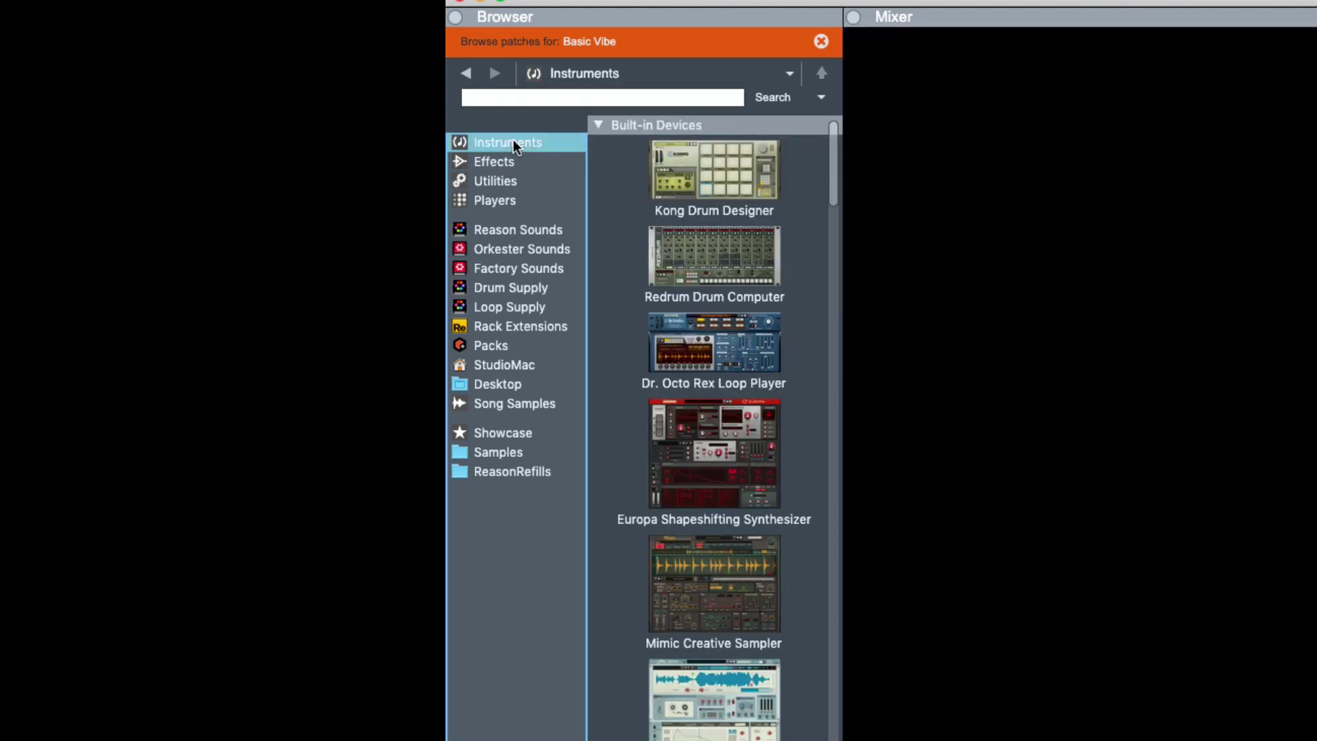
pyautogui.click(548, 96)
pyautogui.write('pl')
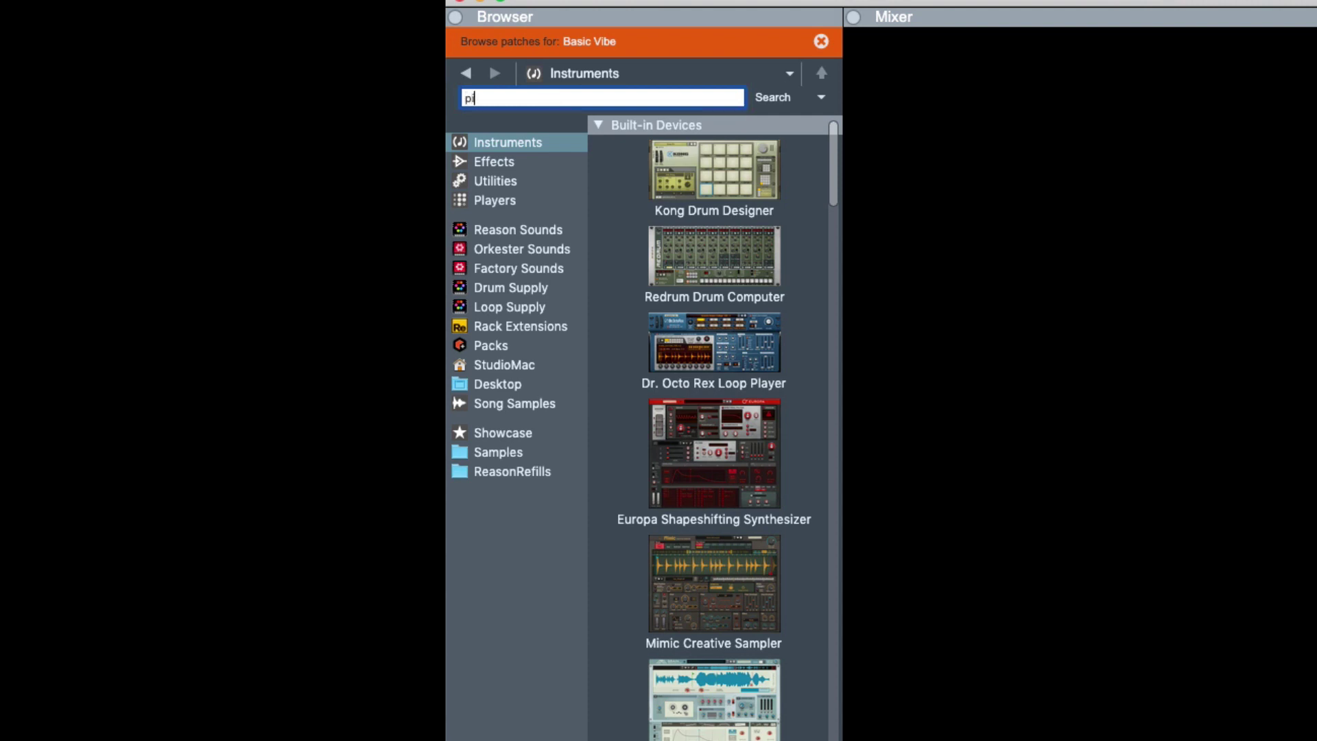
pyautogui.write('a')
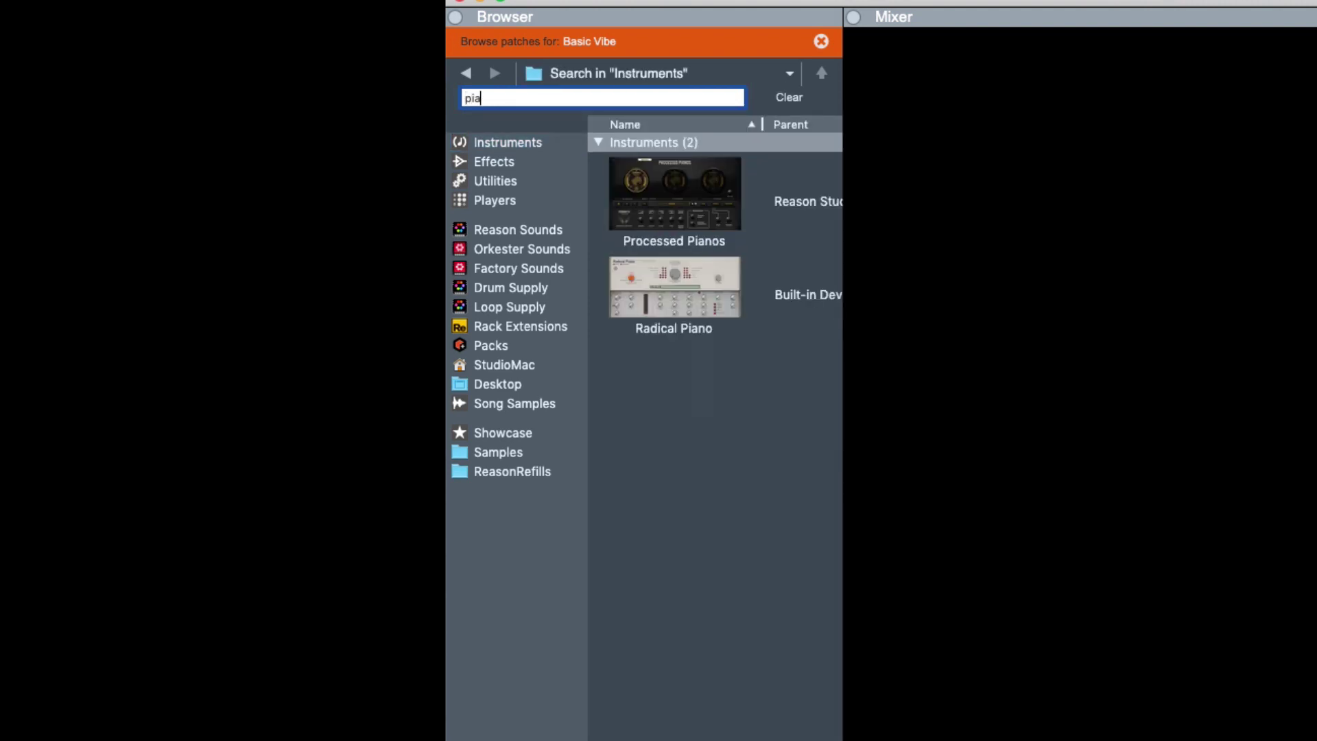
# - Check the Processed Pianos and Radical Piano devices and clear the search text to return to the full instrument list
pyautogui.click(710, 240)
pyautogui.click(731, 275)
pyautogui.click(680, 191)
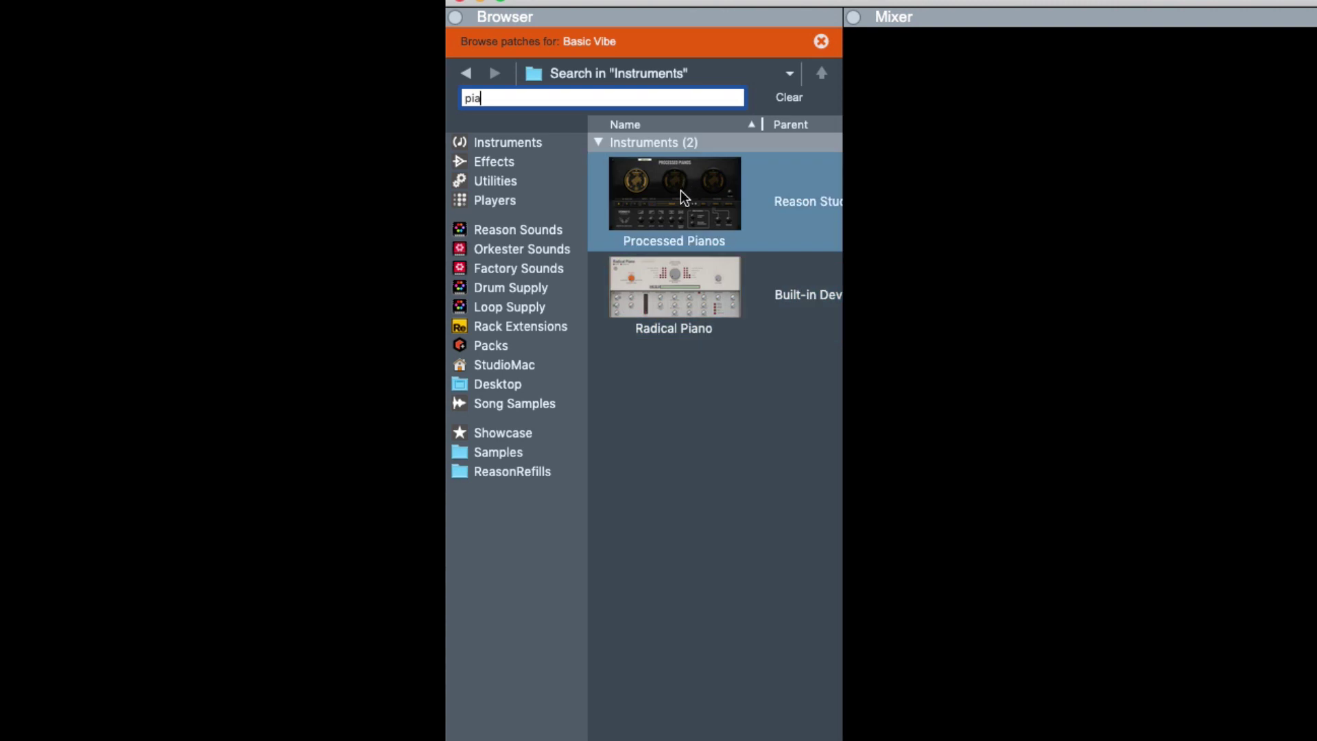
pyautogui.click(696, 290)
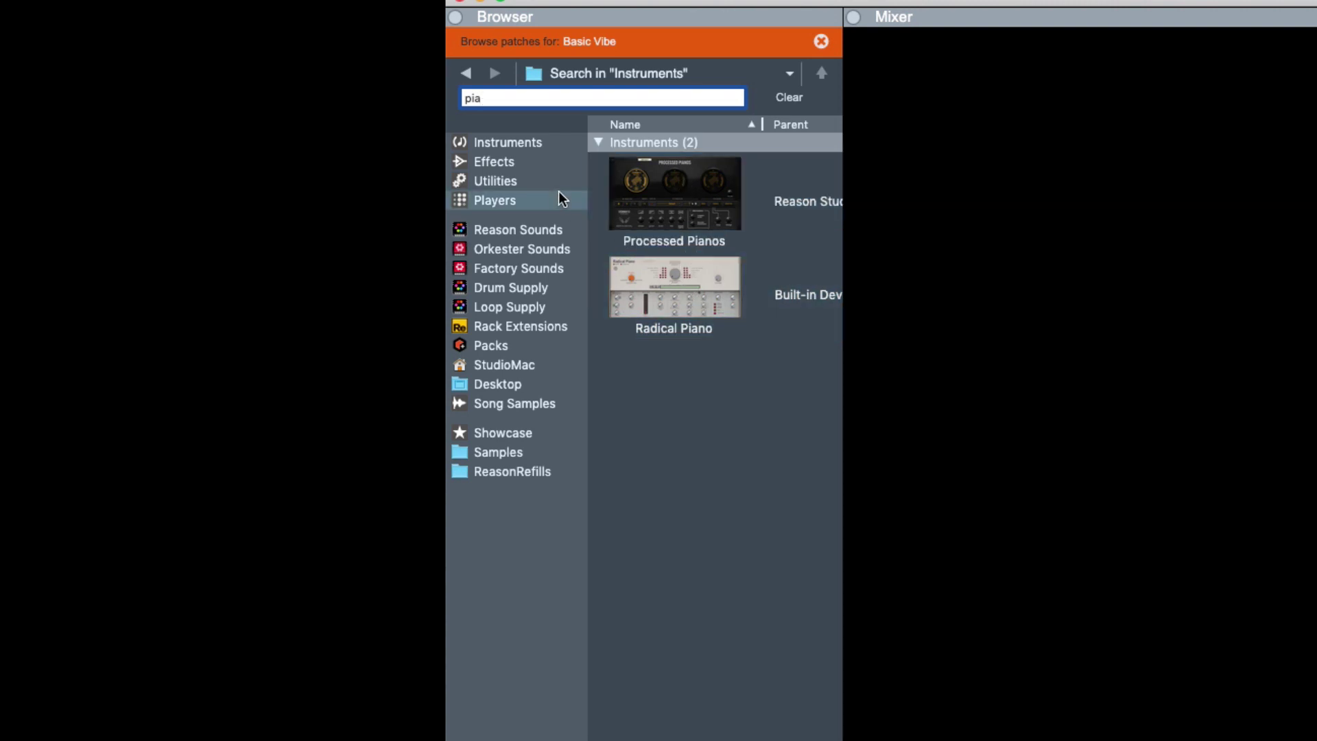
pyautogui.press('BackSpace')
pyautogui.press('BackSpace')
pyautogui.press('BackSpace')
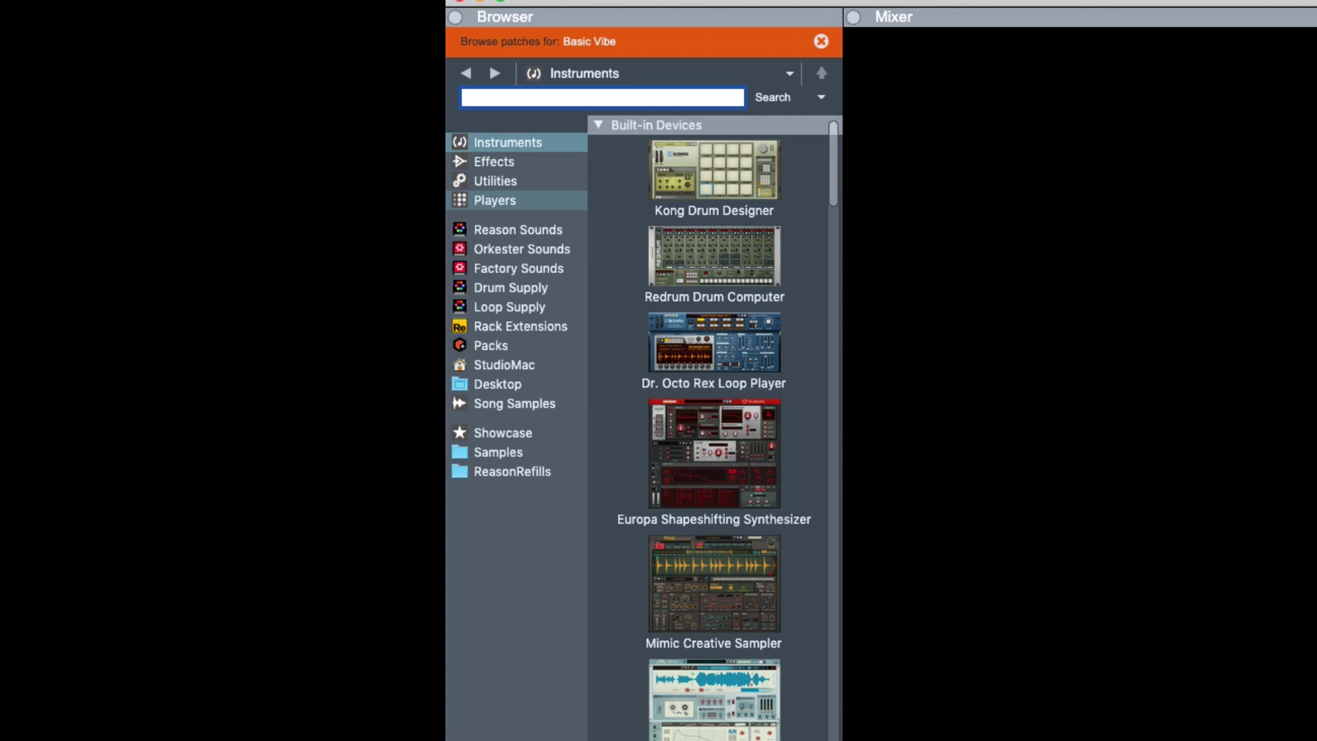
# - Search the instruments for "drum", check the EZdrummer, Jackbox and Kong devices, and return to the full instrument list
pyautogui.write('drum')
pyautogui.press('Return')
pyautogui.click(650, 176)
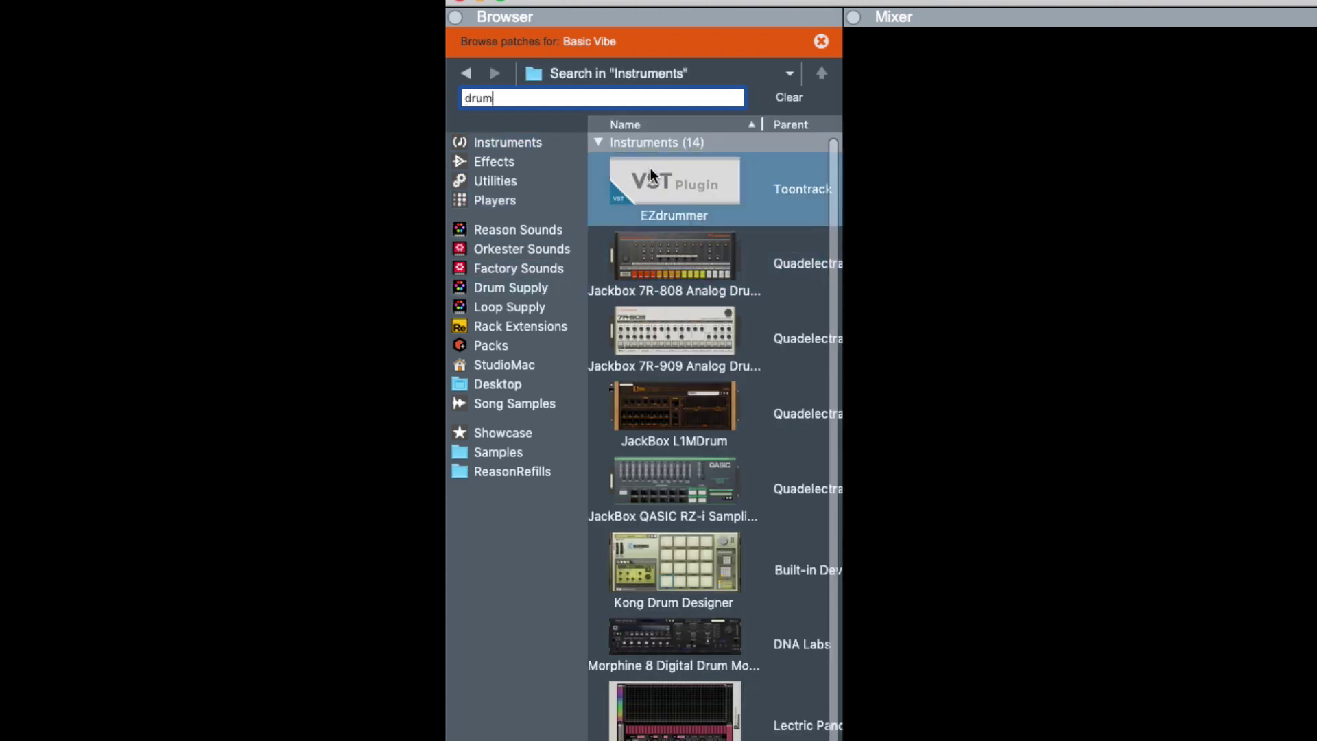
pyautogui.click(690, 281)
pyautogui.click(690, 339)
pyautogui.click(689, 405)
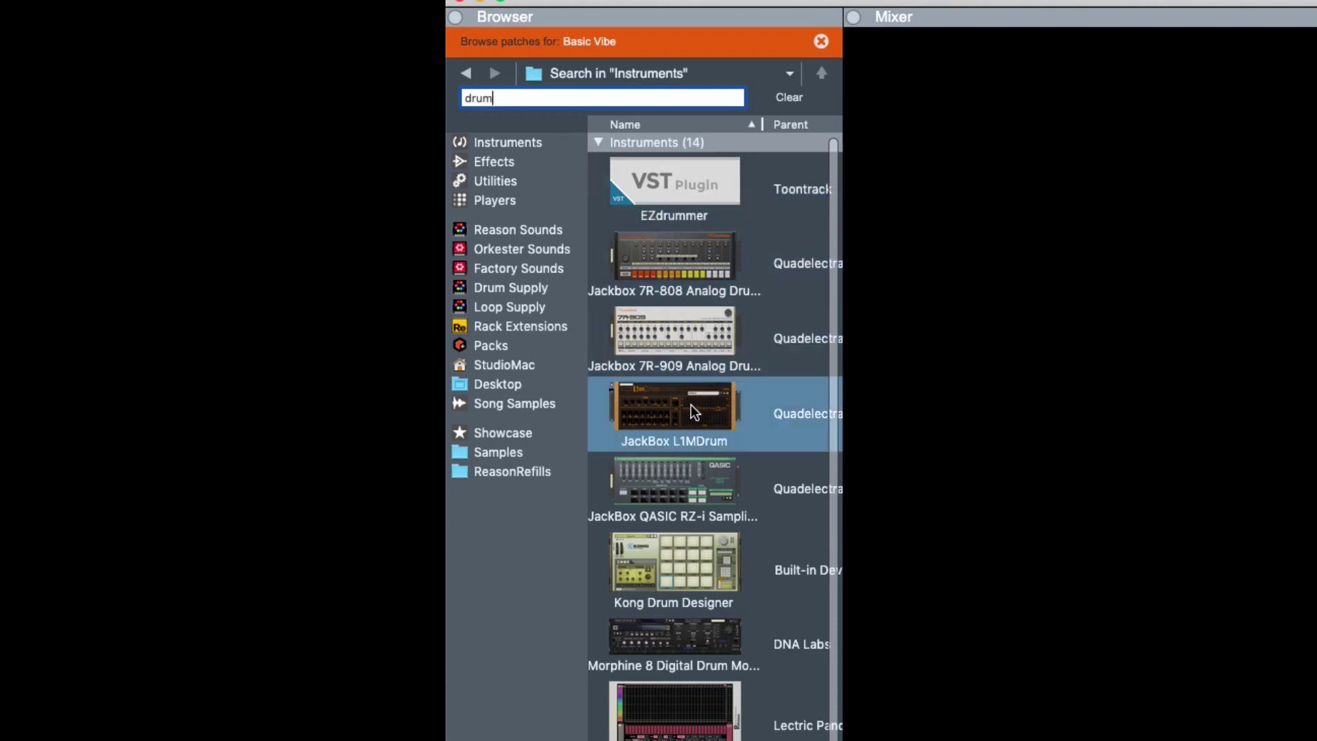
pyautogui.click(705, 569)
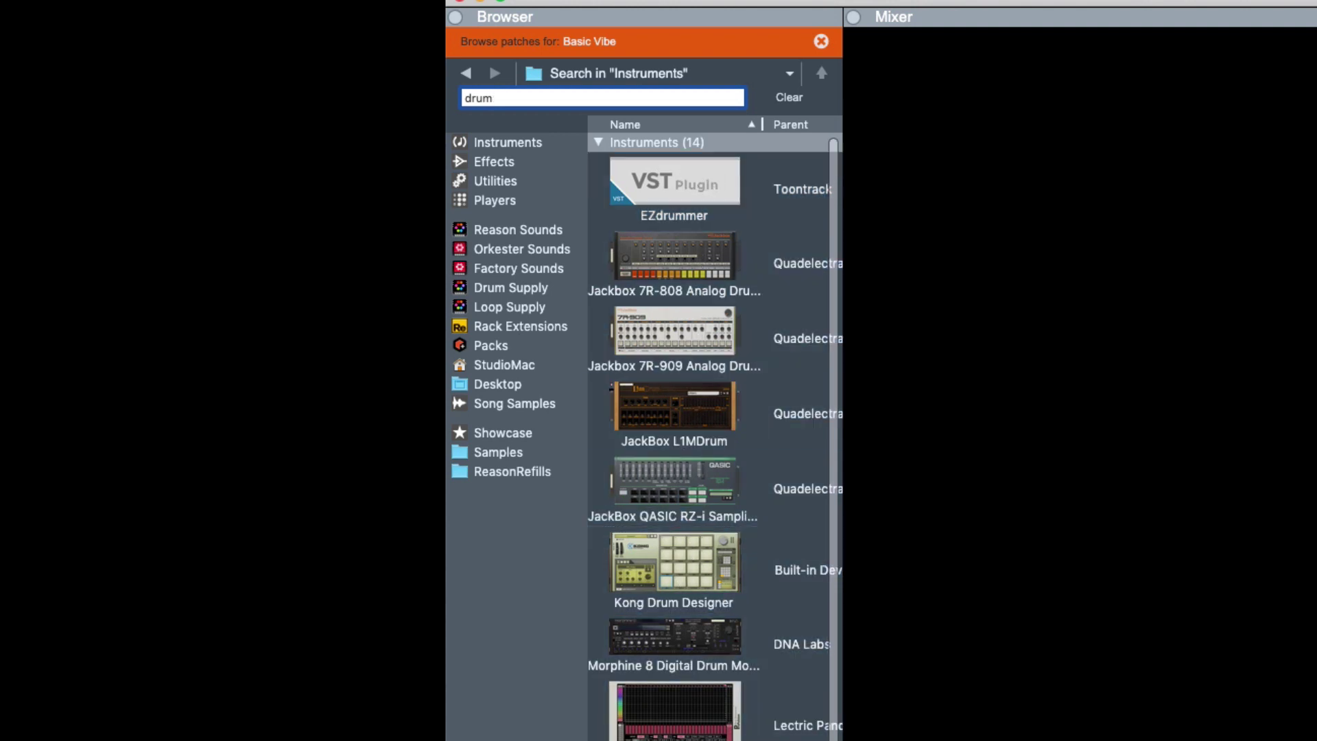
pyautogui.click(738, 267)
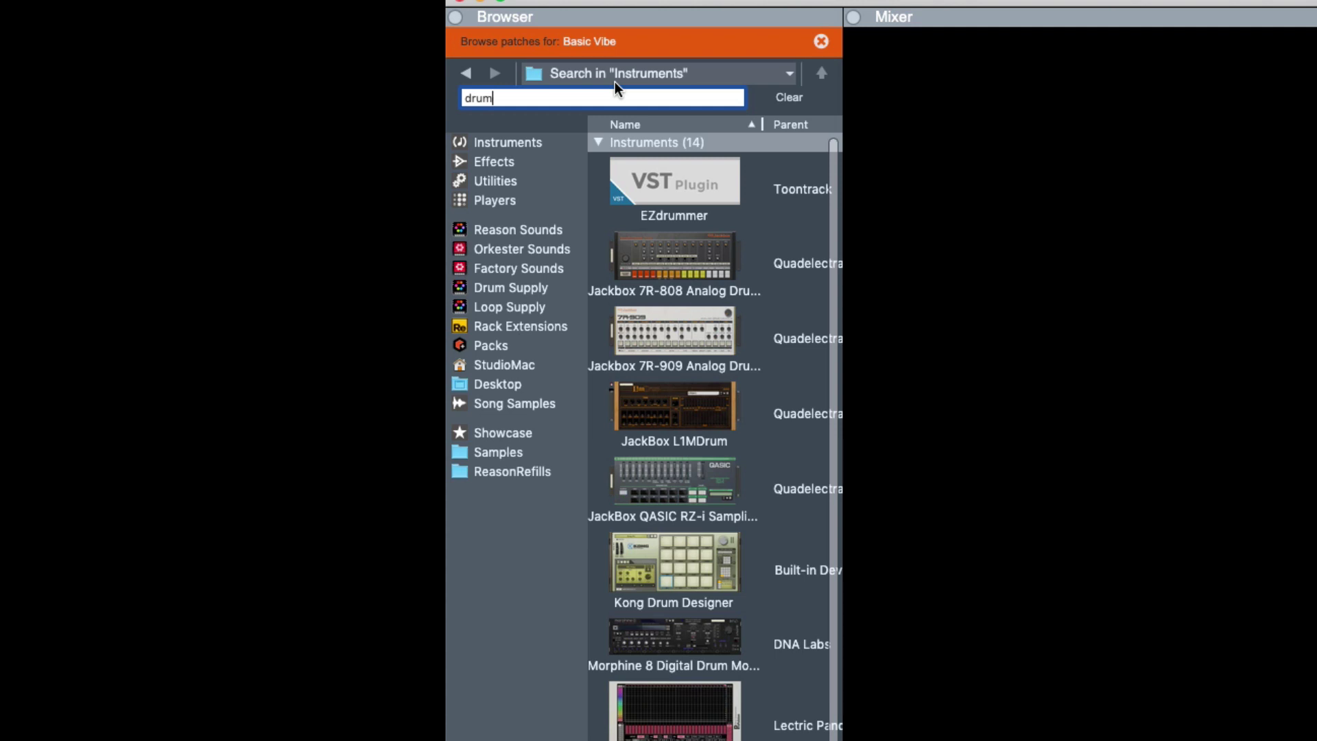
pyautogui.click(500, 142)
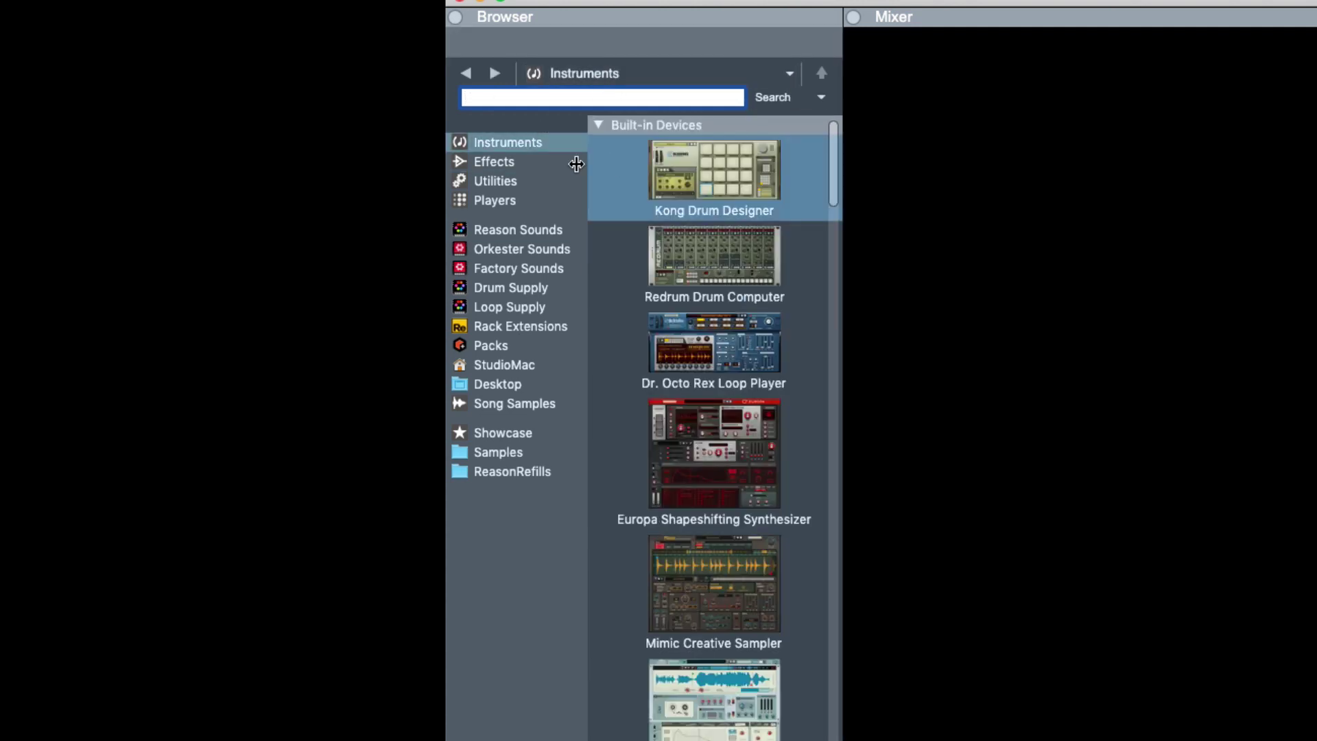
# - Search the effects for "rev", look through the reverb devices, and clear the search to return to the full effects list
pyautogui.click(512, 161)
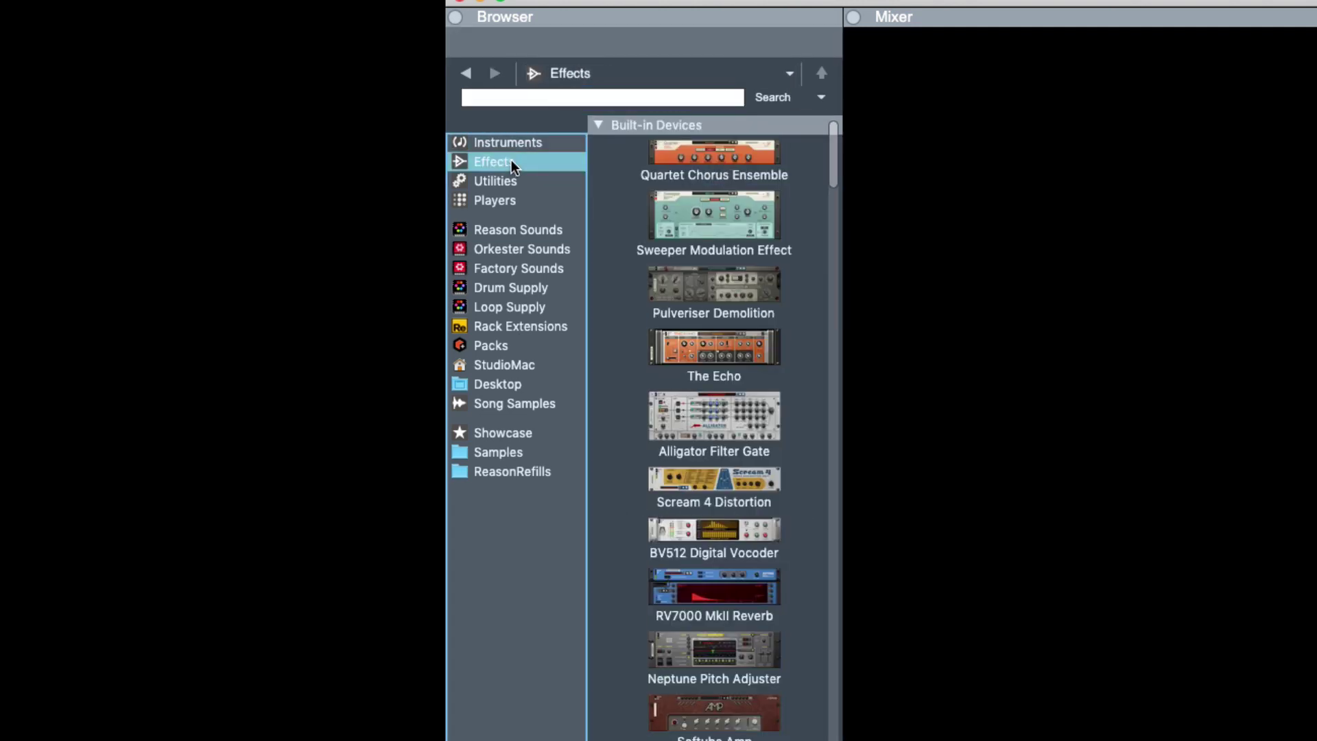
pyautogui.click(537, 96)
pyautogui.write('rev')
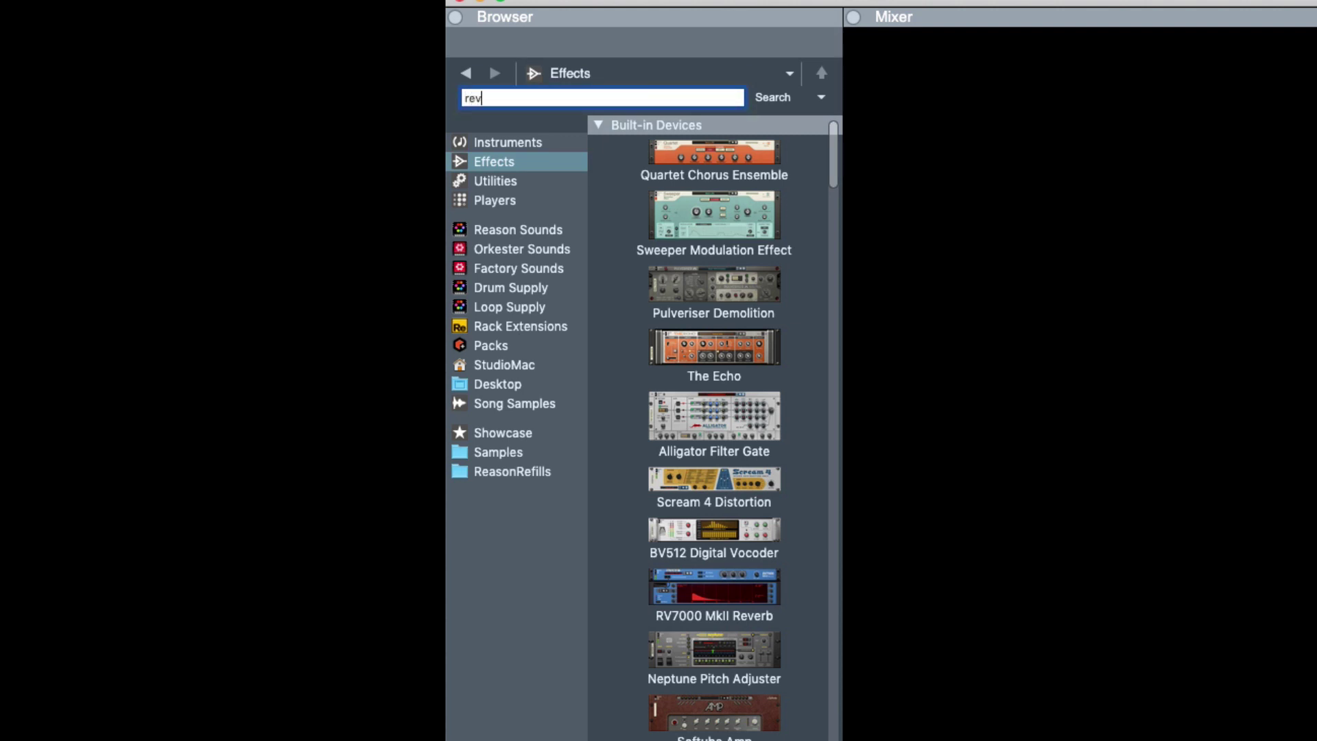
pyautogui.press('Return')
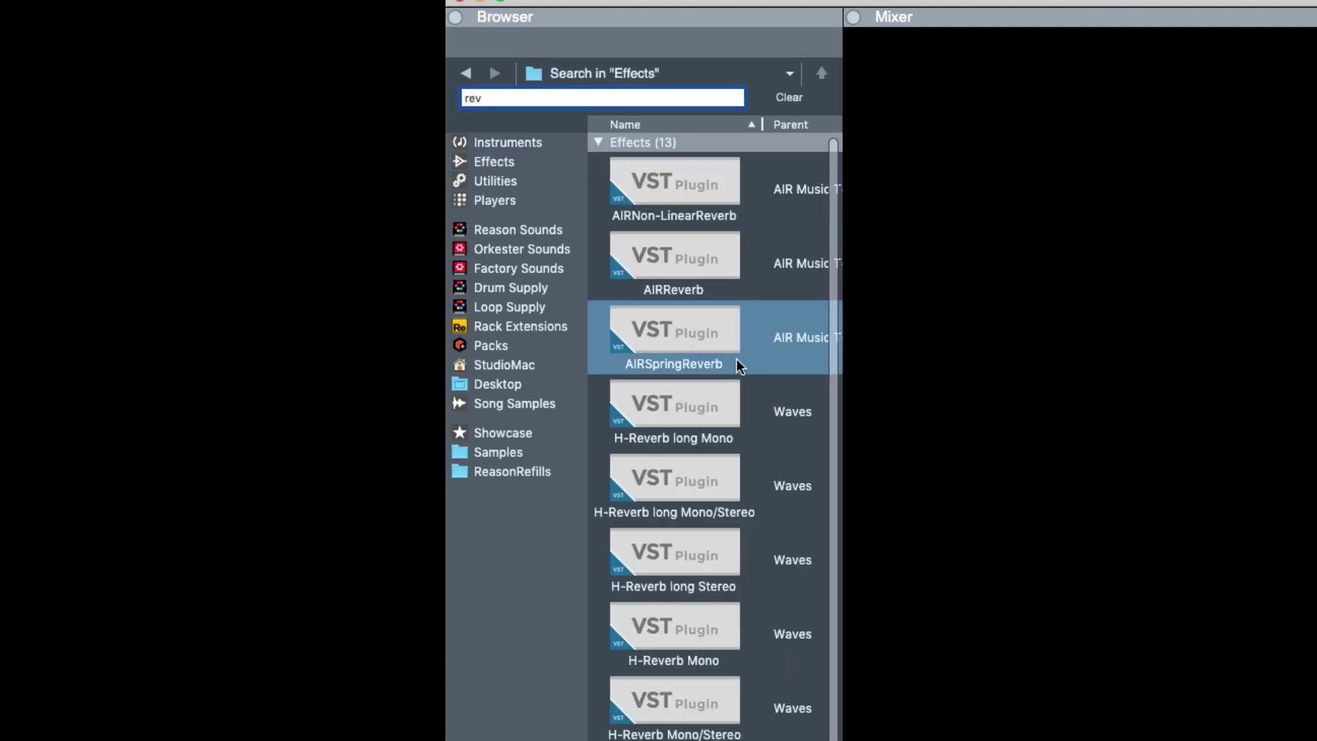
pyautogui.scroll(-2, 735, 359)
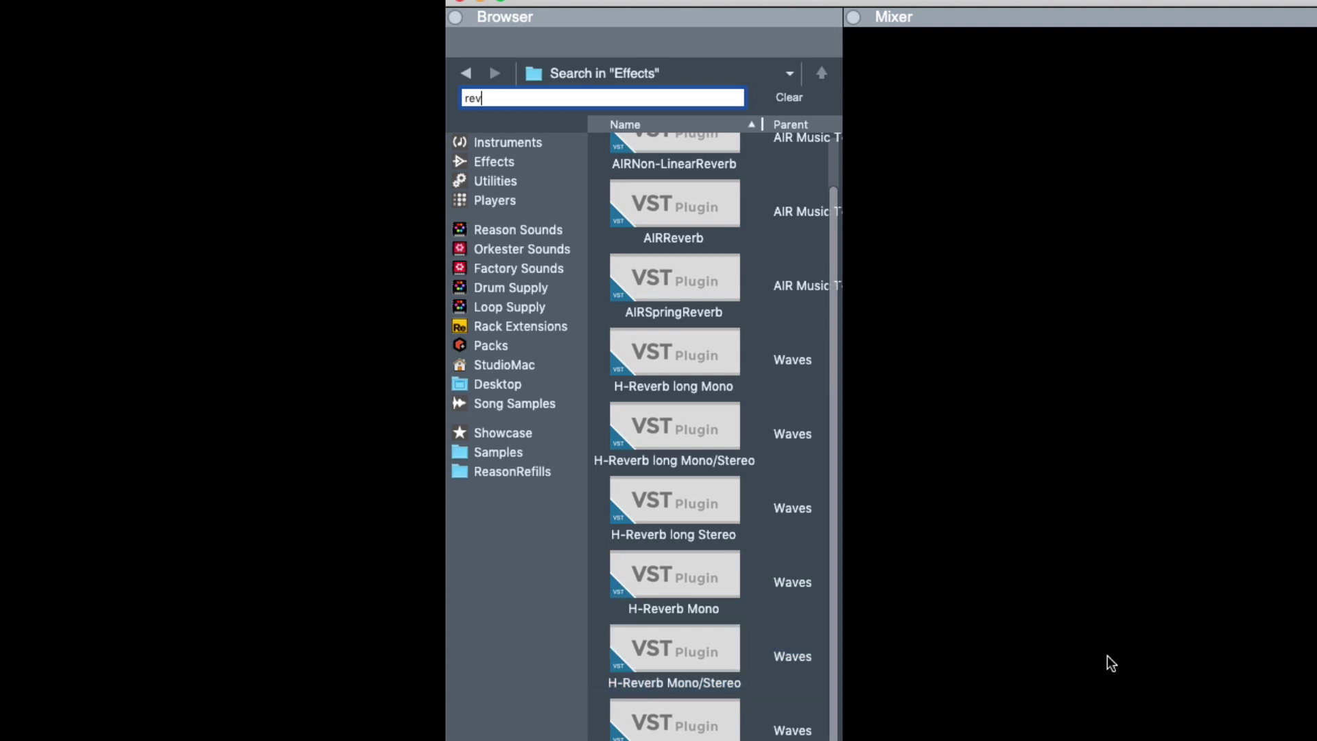
pyautogui.press('BackSpace')
pyautogui.press('BackSpace')
pyautogui.press('BackSpace')
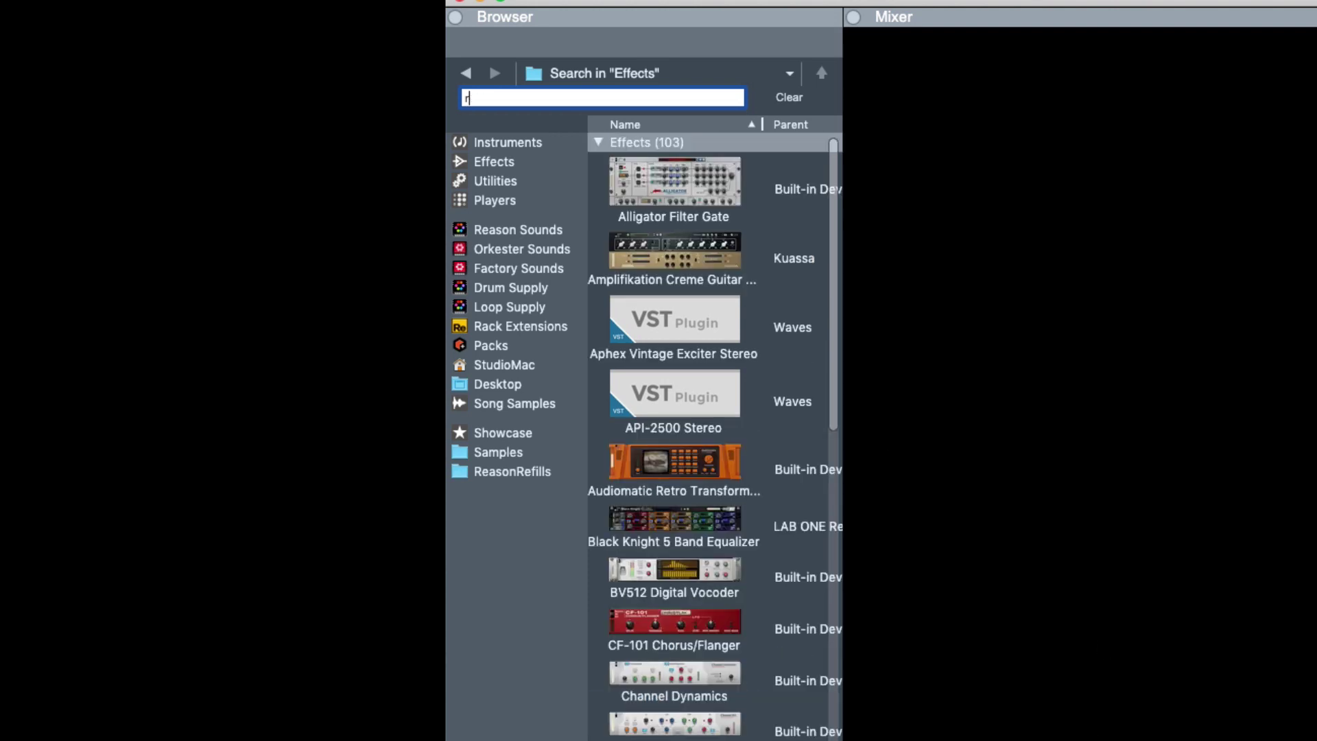
pyautogui.click(450, 157)
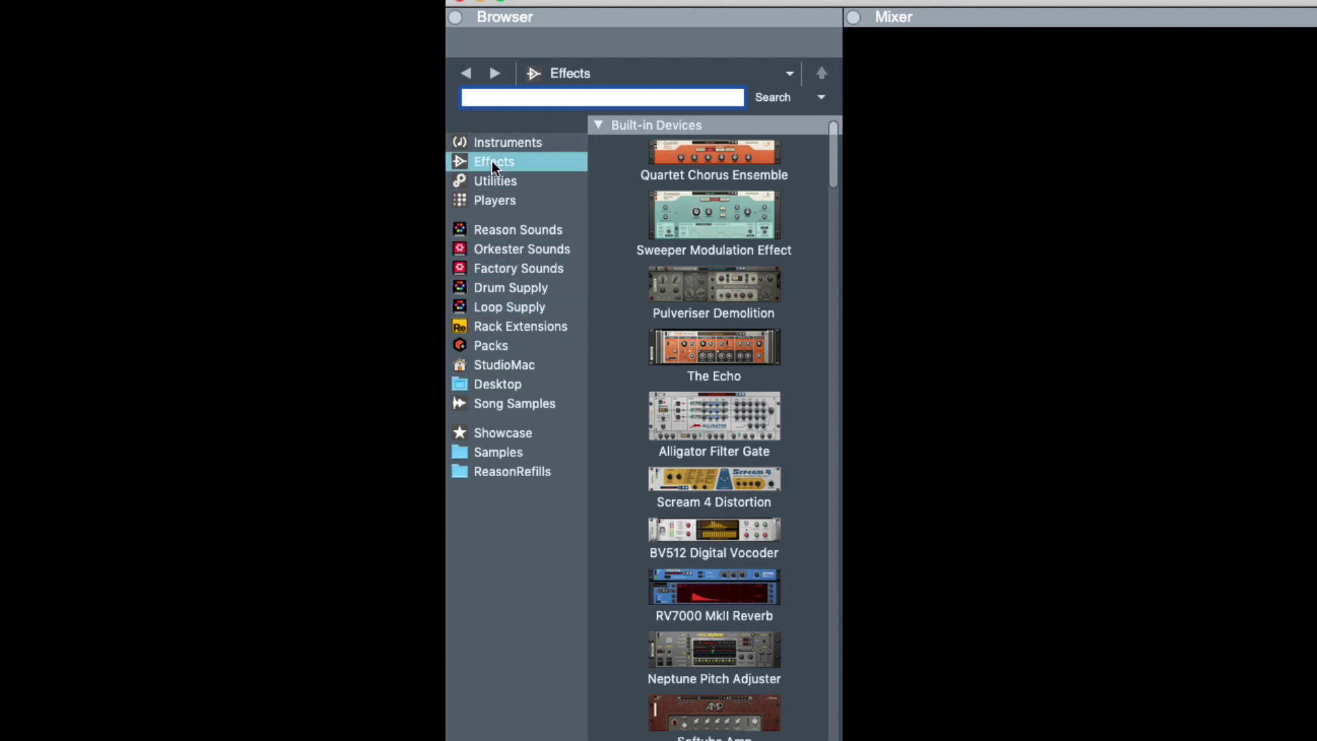
# - Search the instruments category for "rev"
pyautogui.click(501, 141)
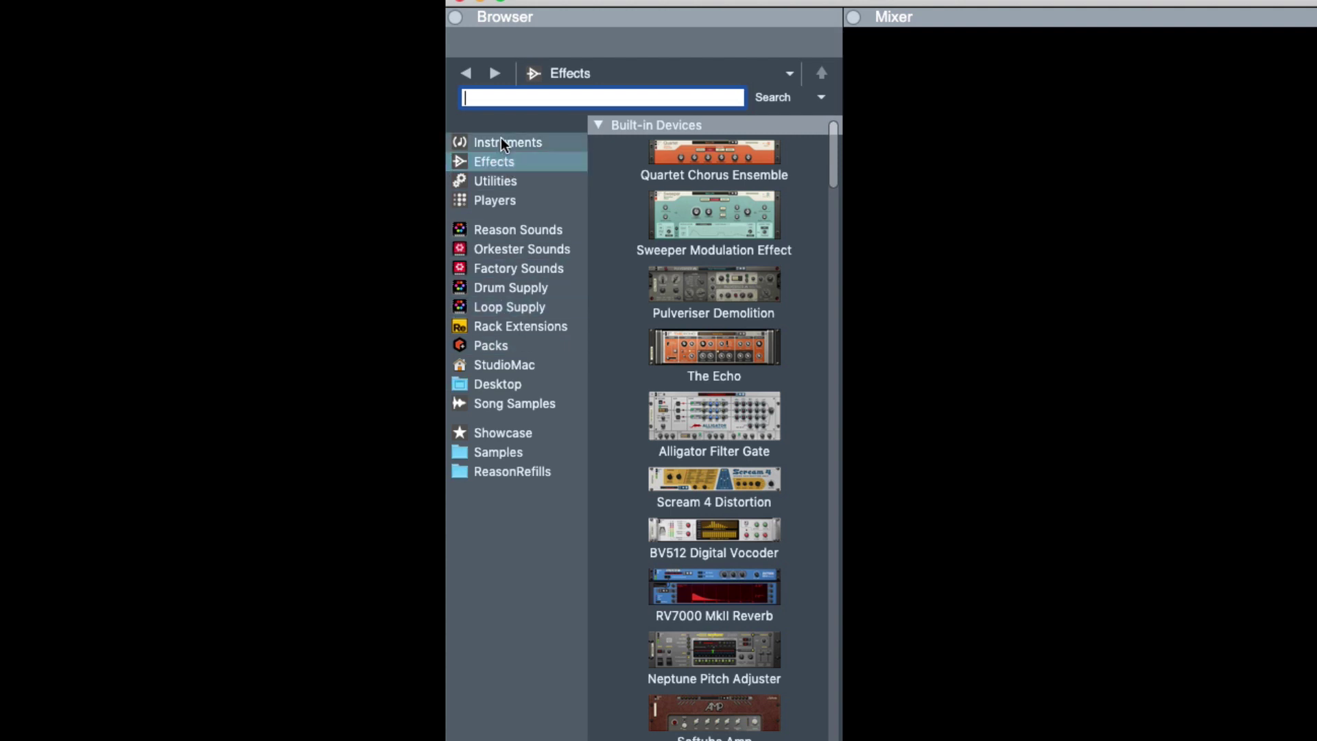
pyautogui.click(500, 98)
pyautogui.write('rev')
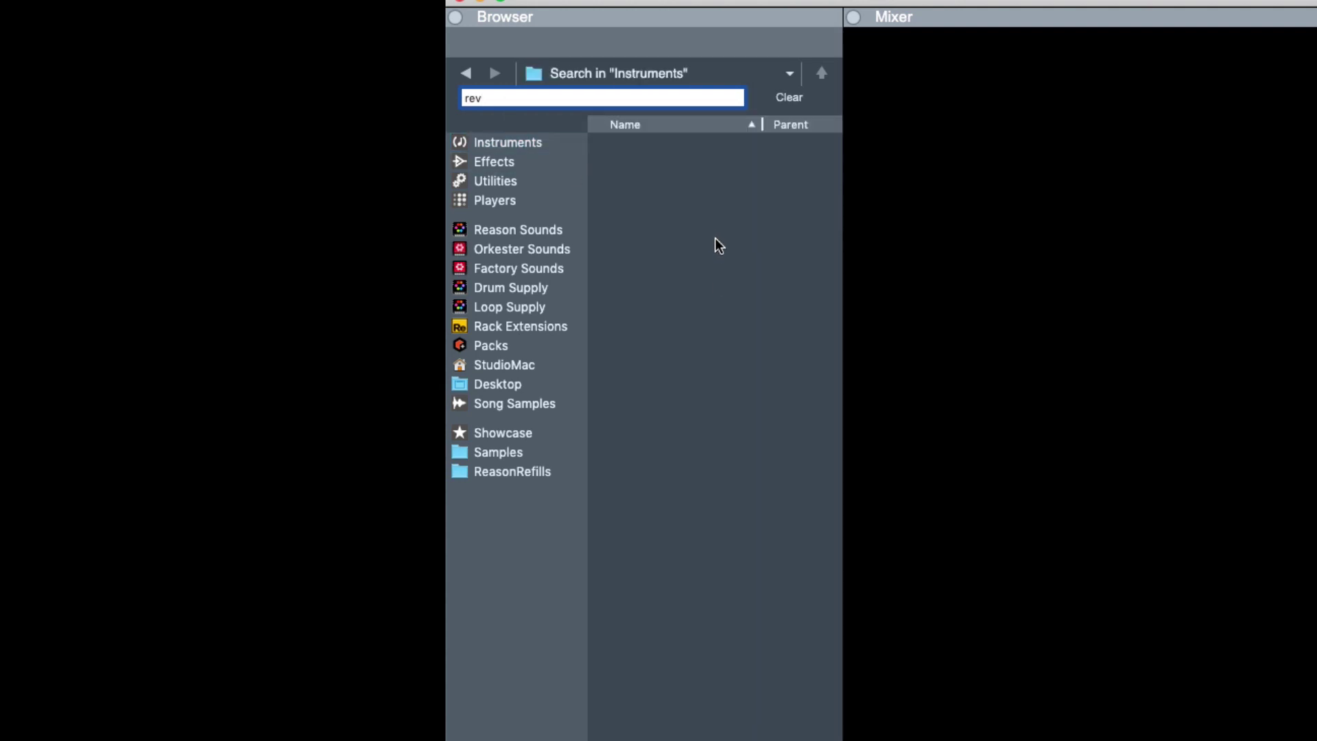
# - Go back to the effects category and search it for "rev" again
pyautogui.click(487, 161)
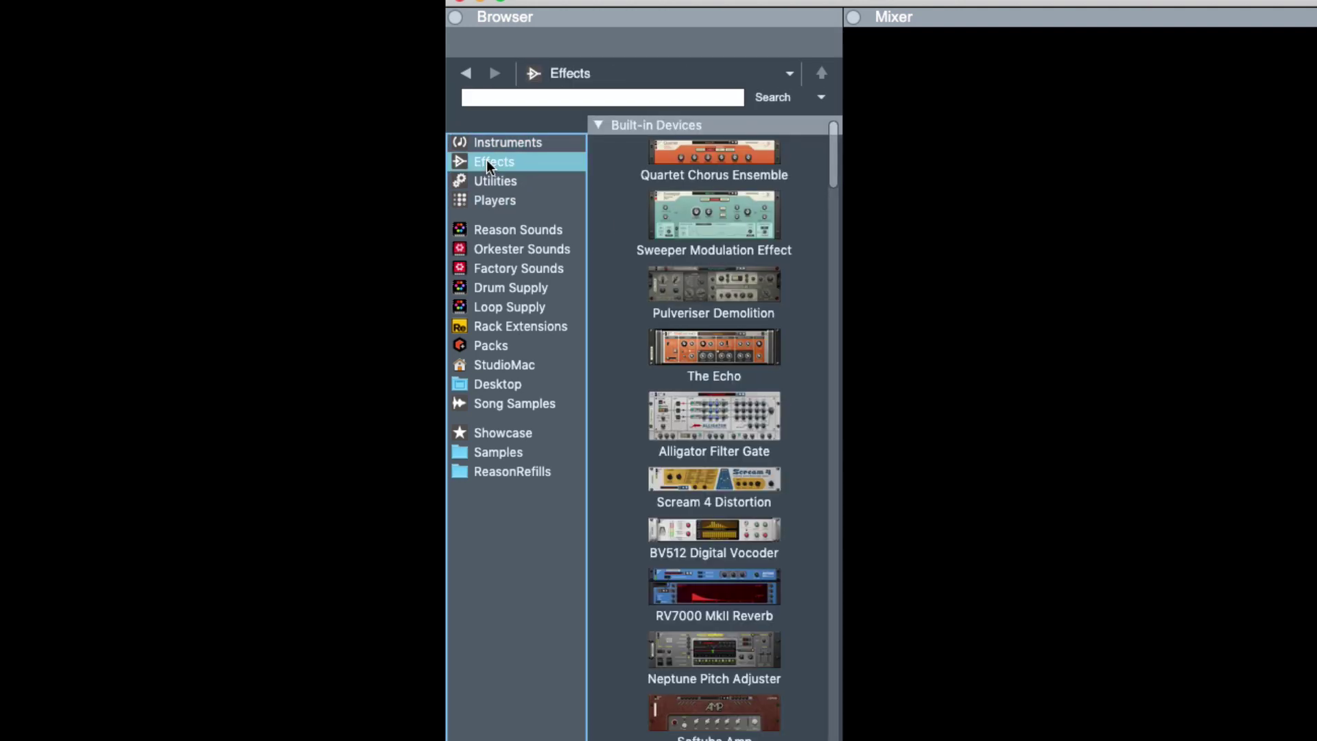
pyautogui.click(503, 97)
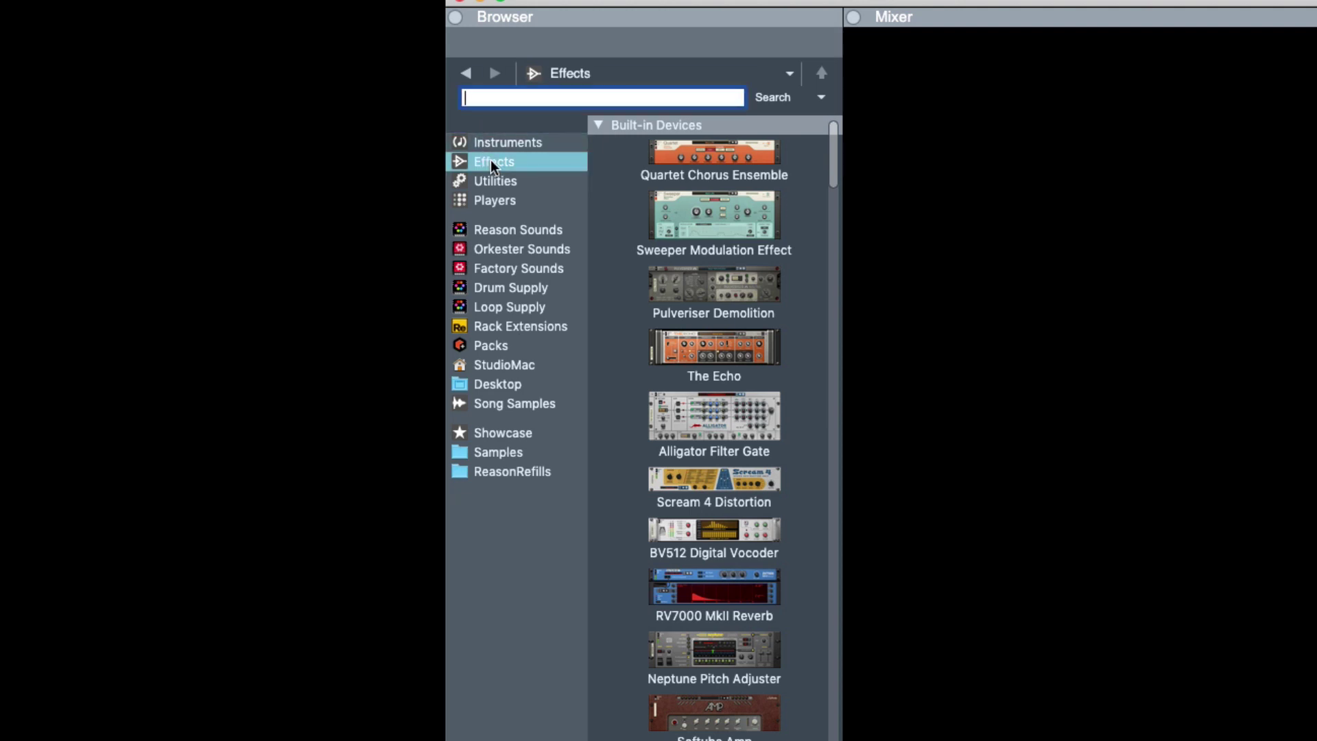
pyautogui.write('rev')
pyautogui.press('Return')
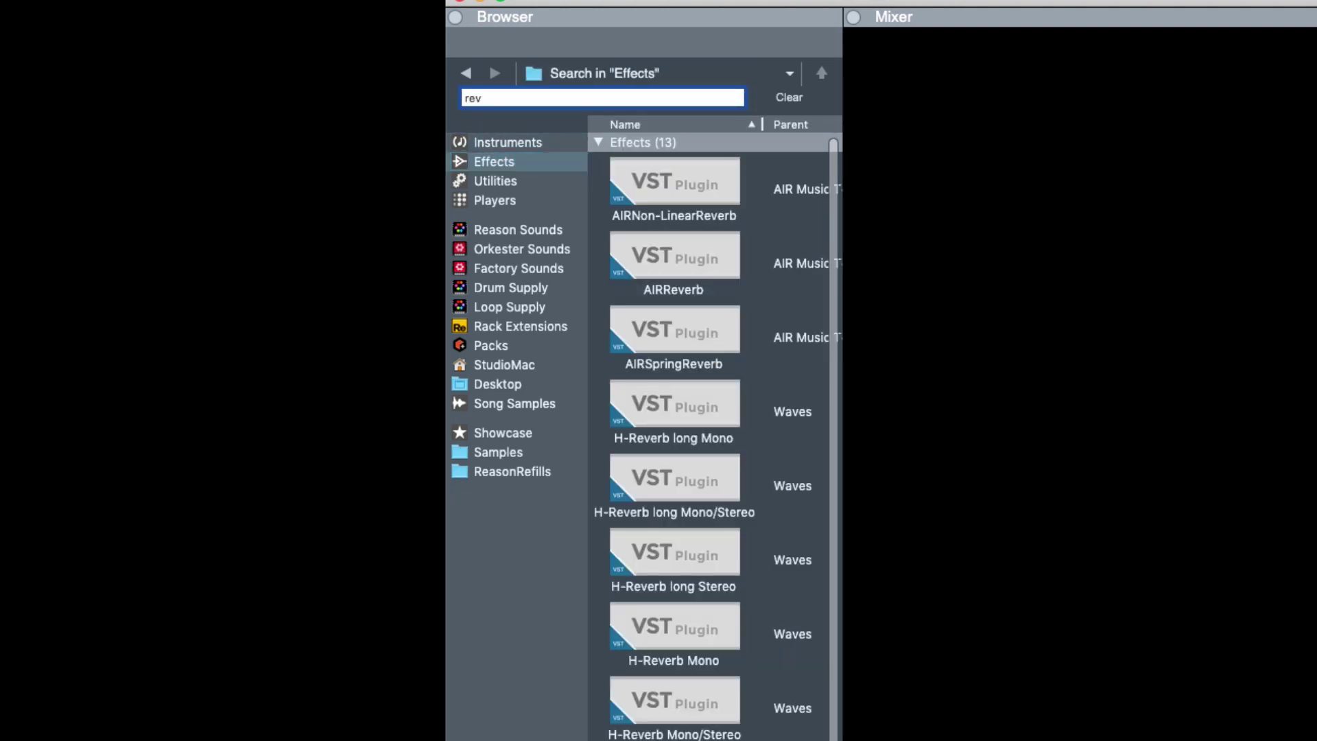
# - Replace the effects search text with "drum"
pyautogui.press('BackSpace')
pyautogui.press('BackSpace')
pyautogui.press('BackSpace')
pyautogui.write('drum')
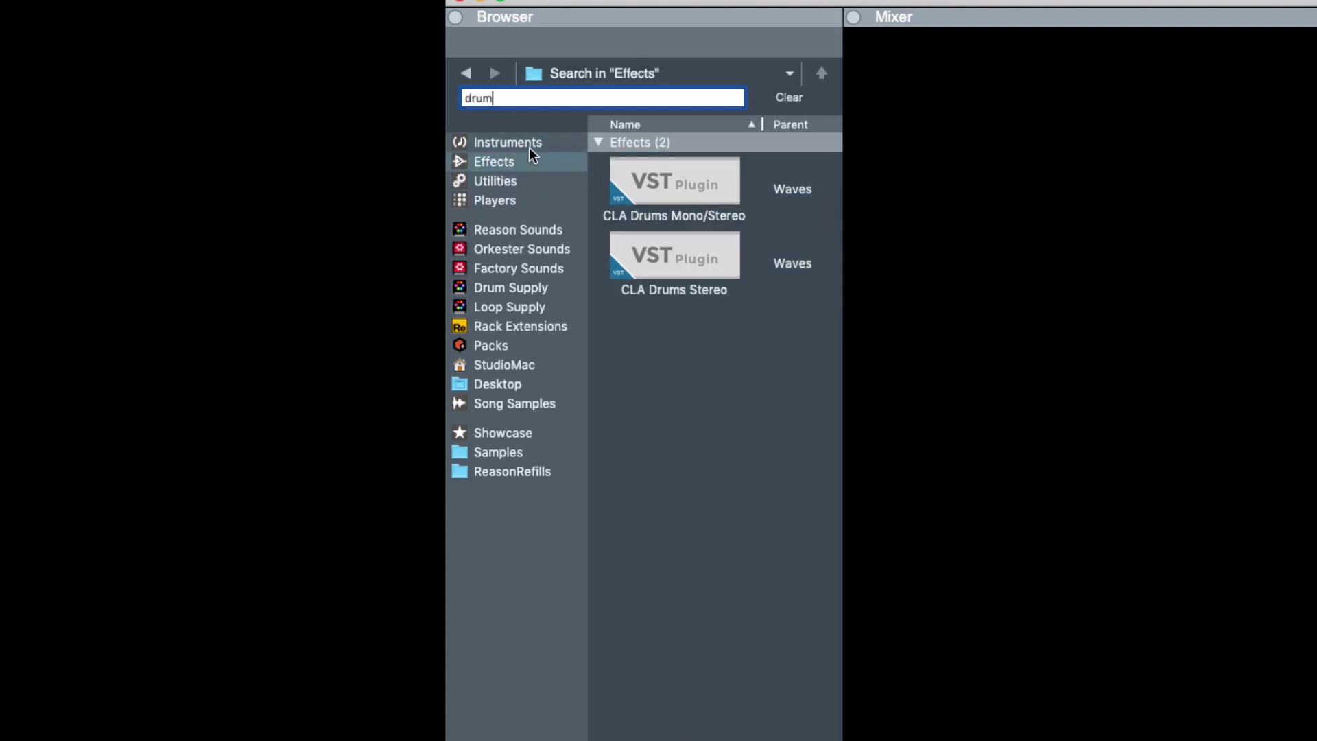
# - Open the Reason Sounds patch collection and search it for "drum"
pyautogui.click(493, 142)
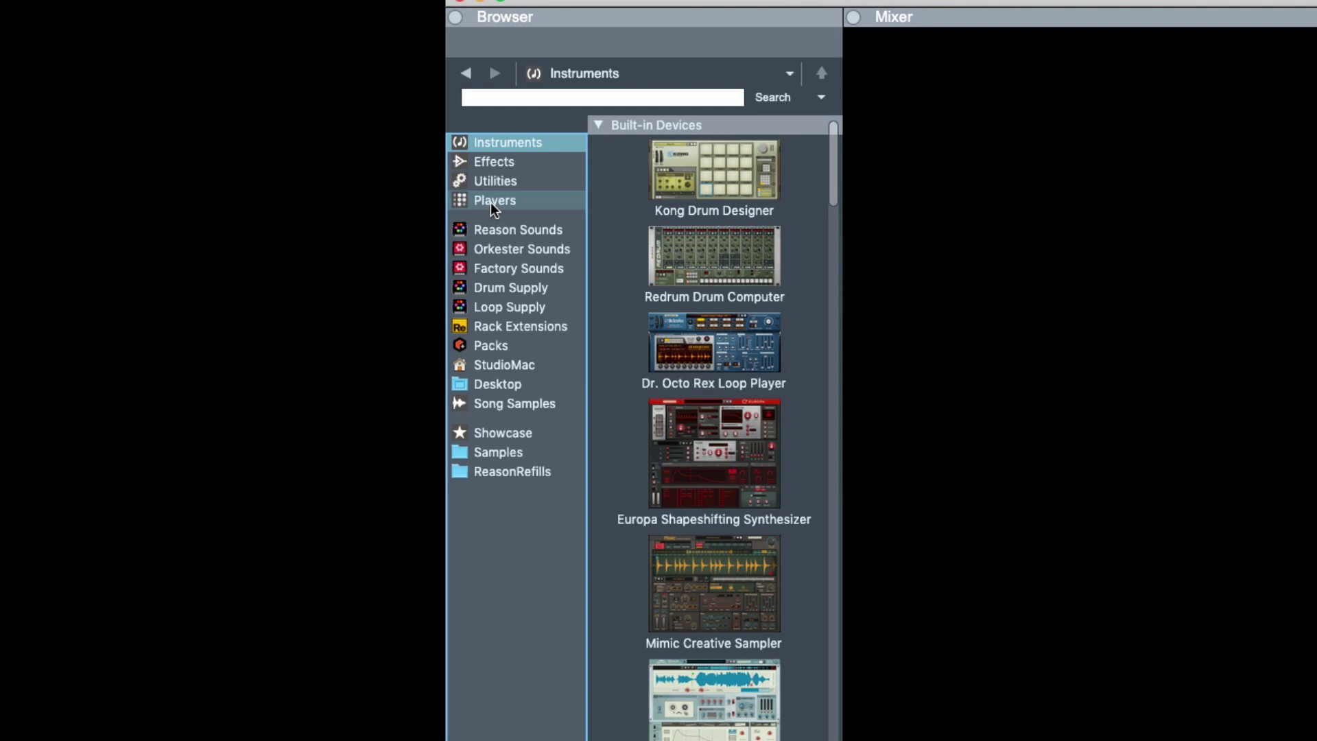
pyautogui.click(521, 230)
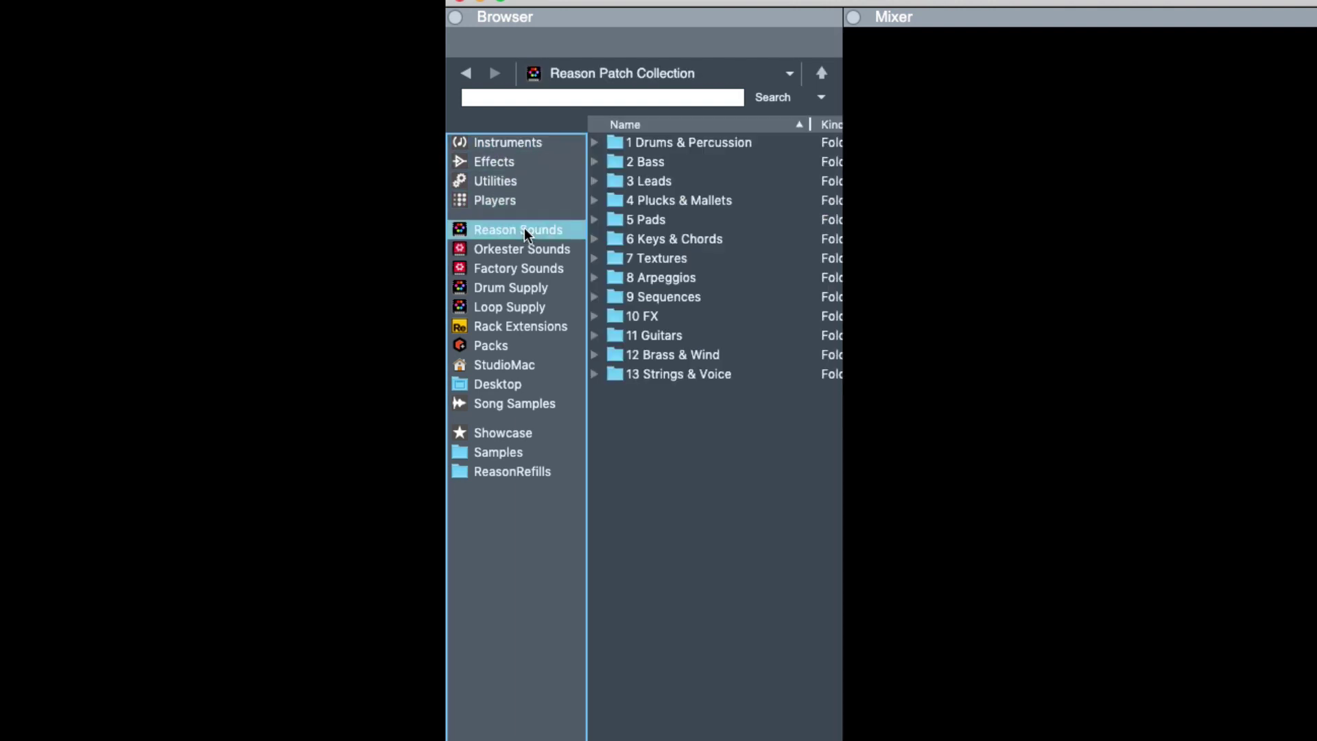
pyautogui.click(549, 99)
pyautogui.write('drum')
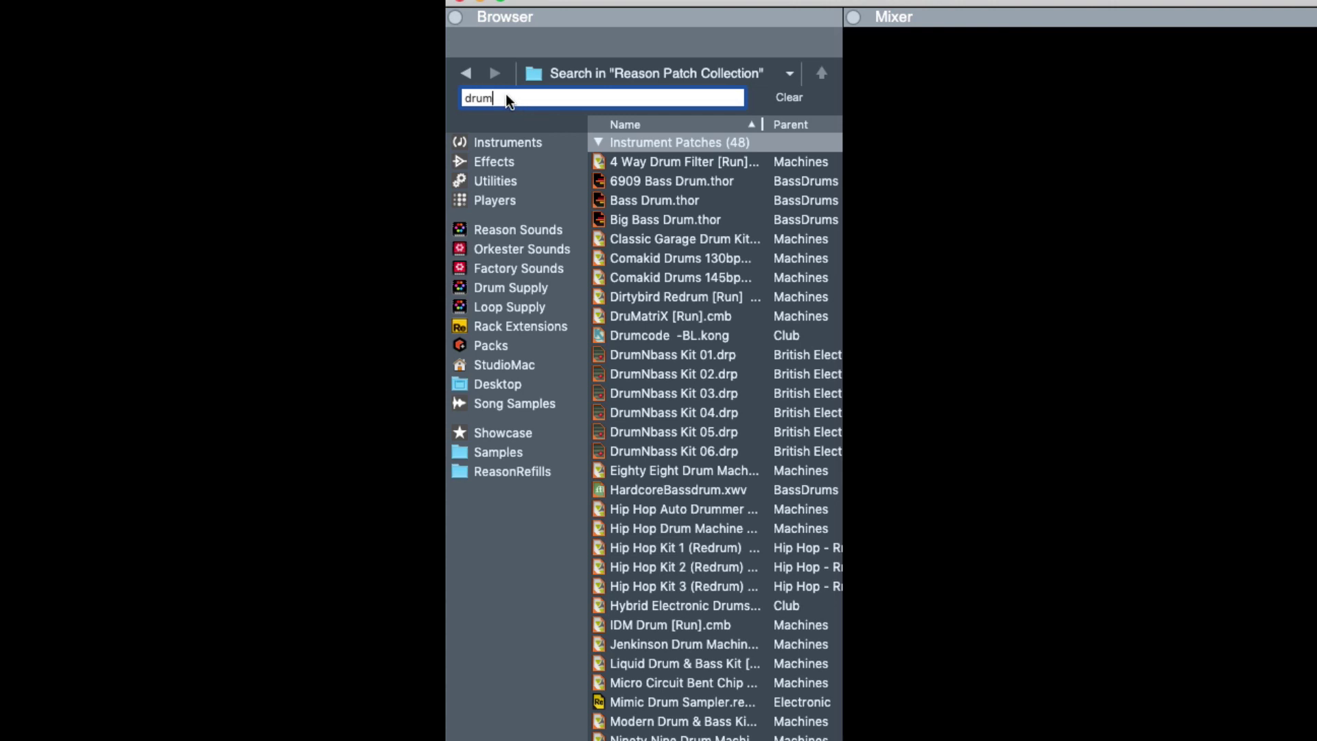
# - Search the Reason Sounds patches for "piano" instead and clear the search to return to the folder list
pyautogui.moveTo(508, 101); pyautogui.dragTo(446, 88)
pyautogui.press('BackSpace')
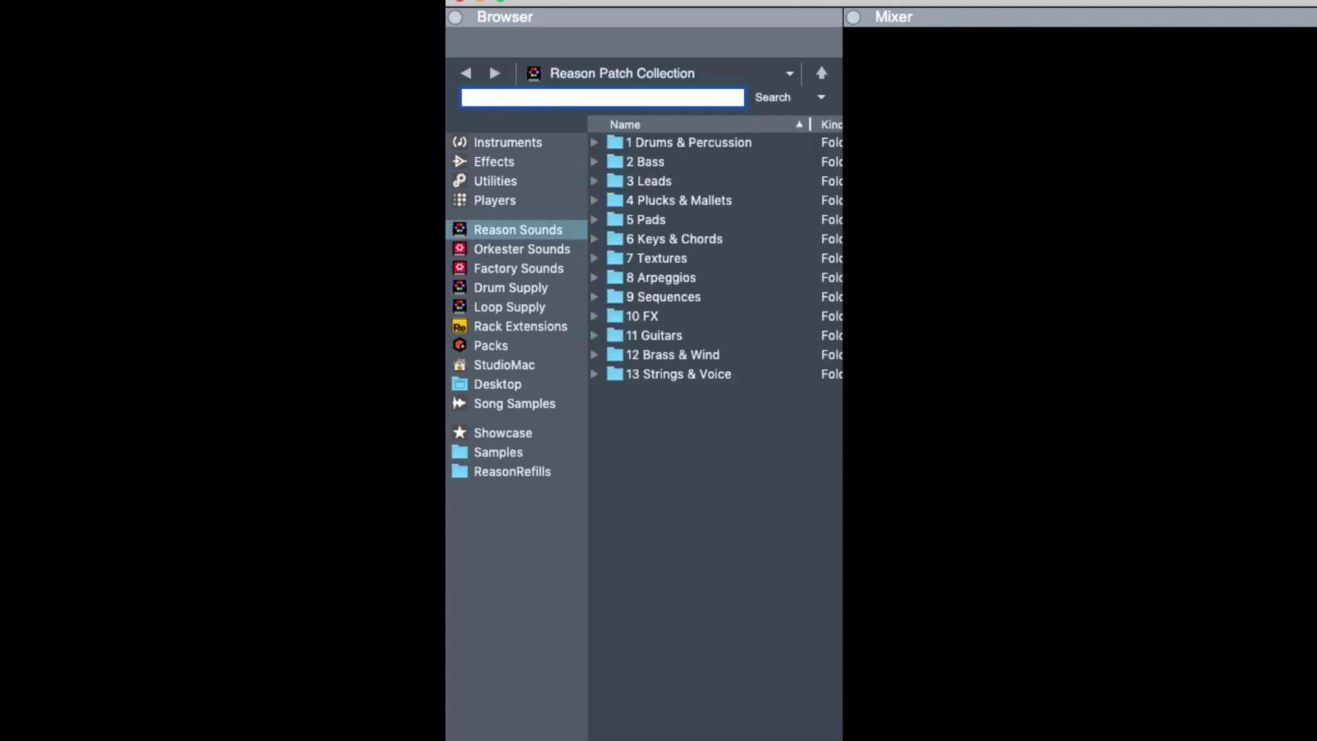
pyautogui.write('piano')
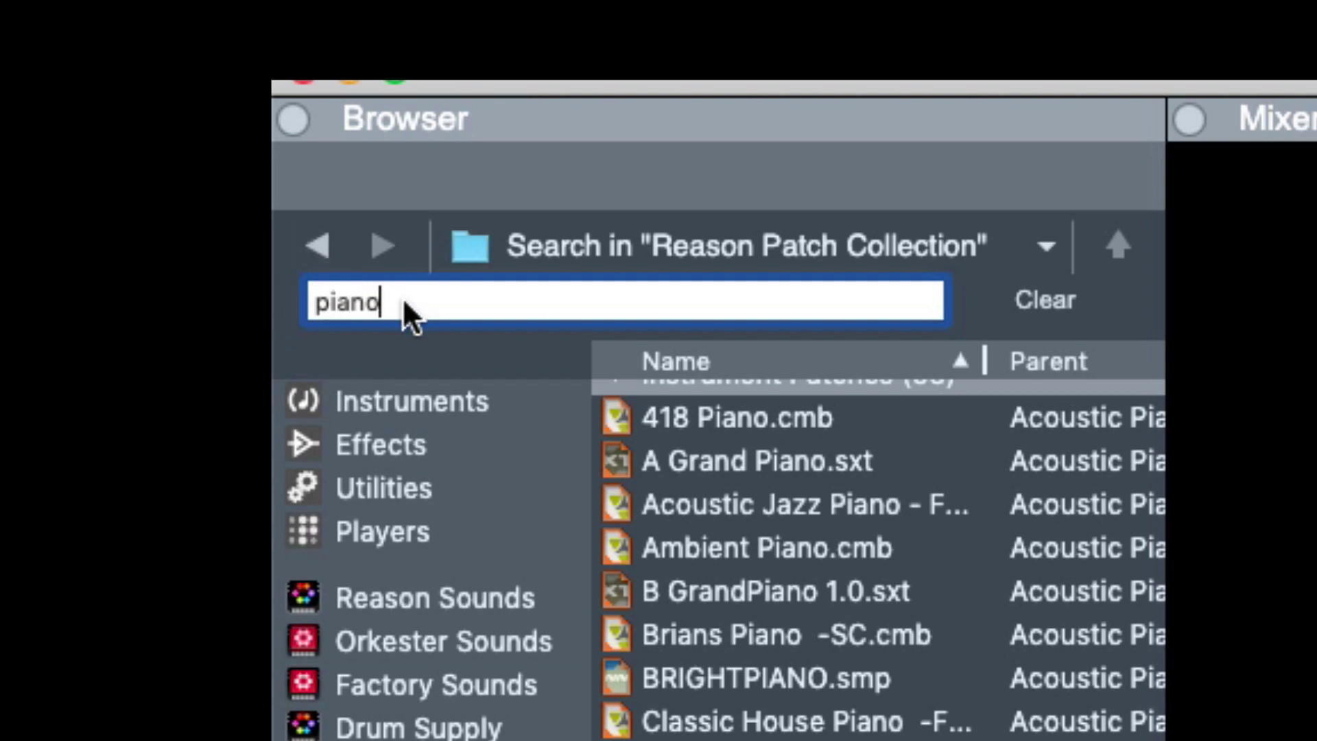
pyautogui.press('BackSpace')
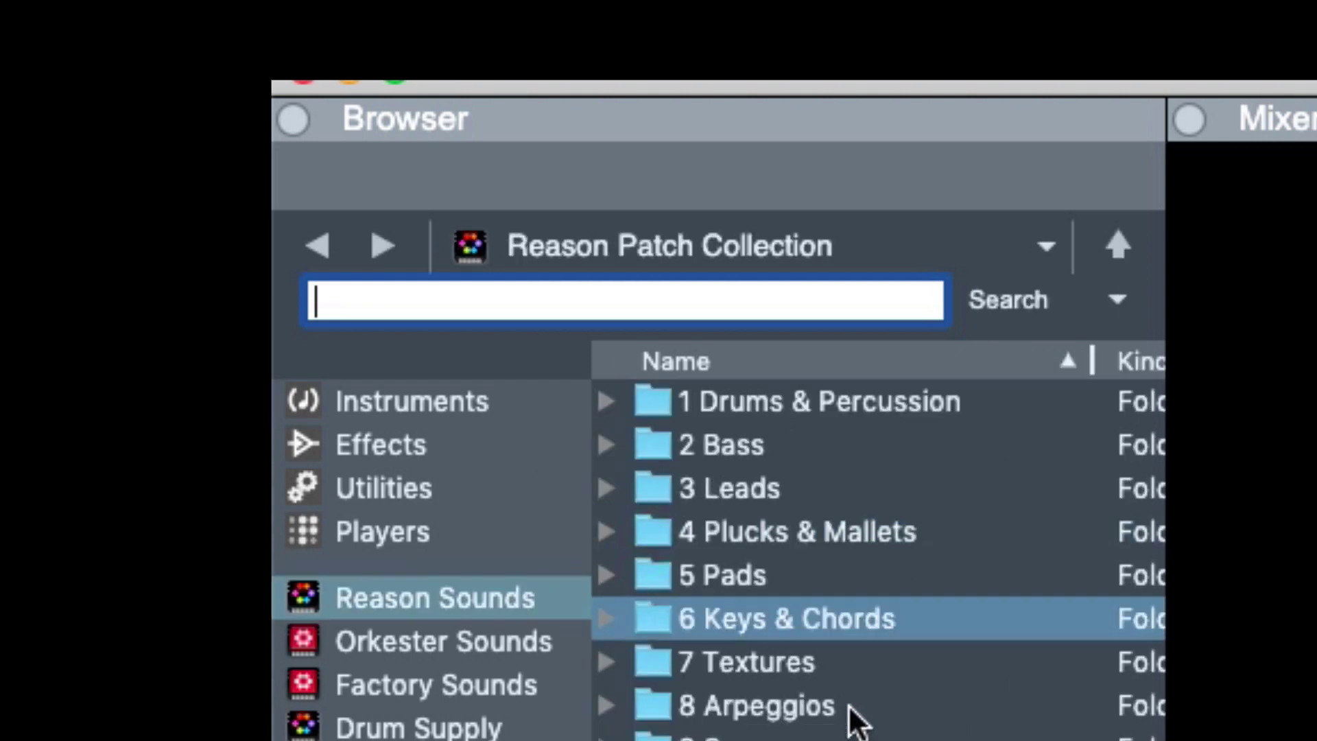
# - Move the focus out of the browser's search field, return to it with the Find command, and leave it again
pyautogui.press('Tab')
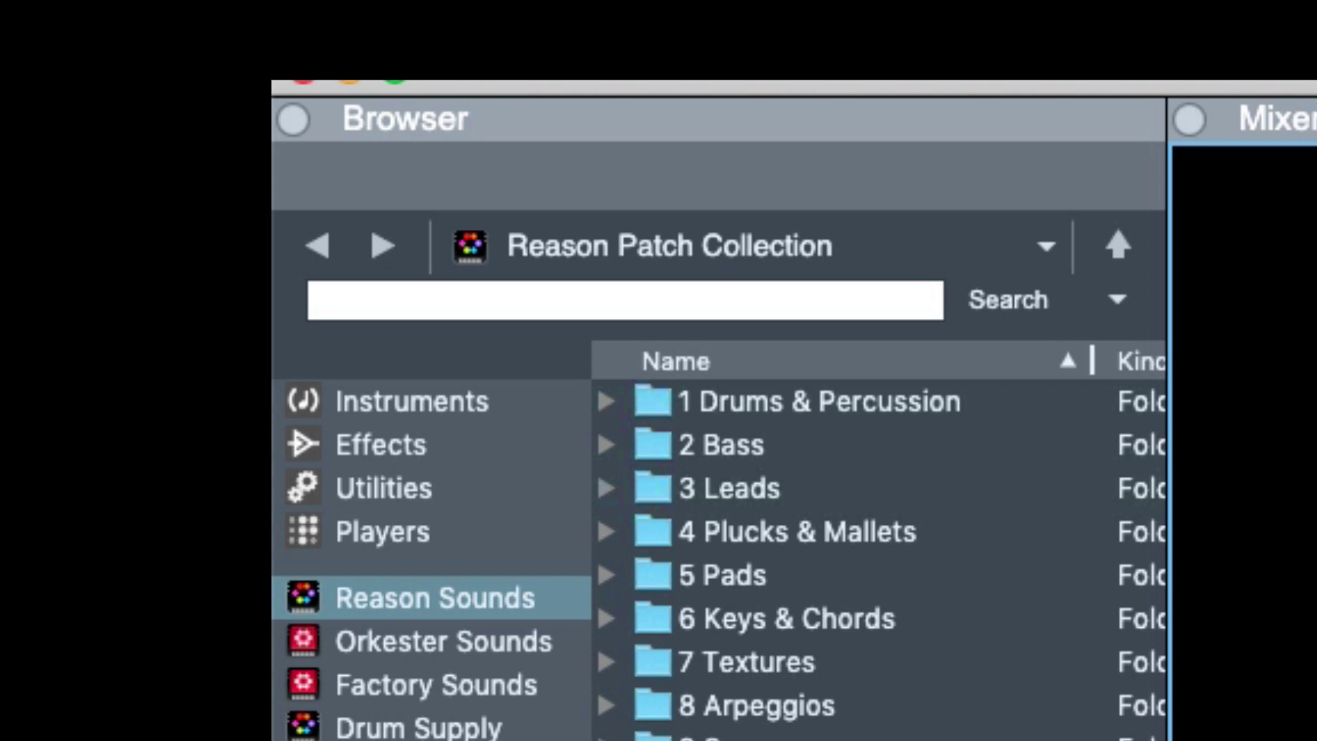
pyautogui.press('super+f')
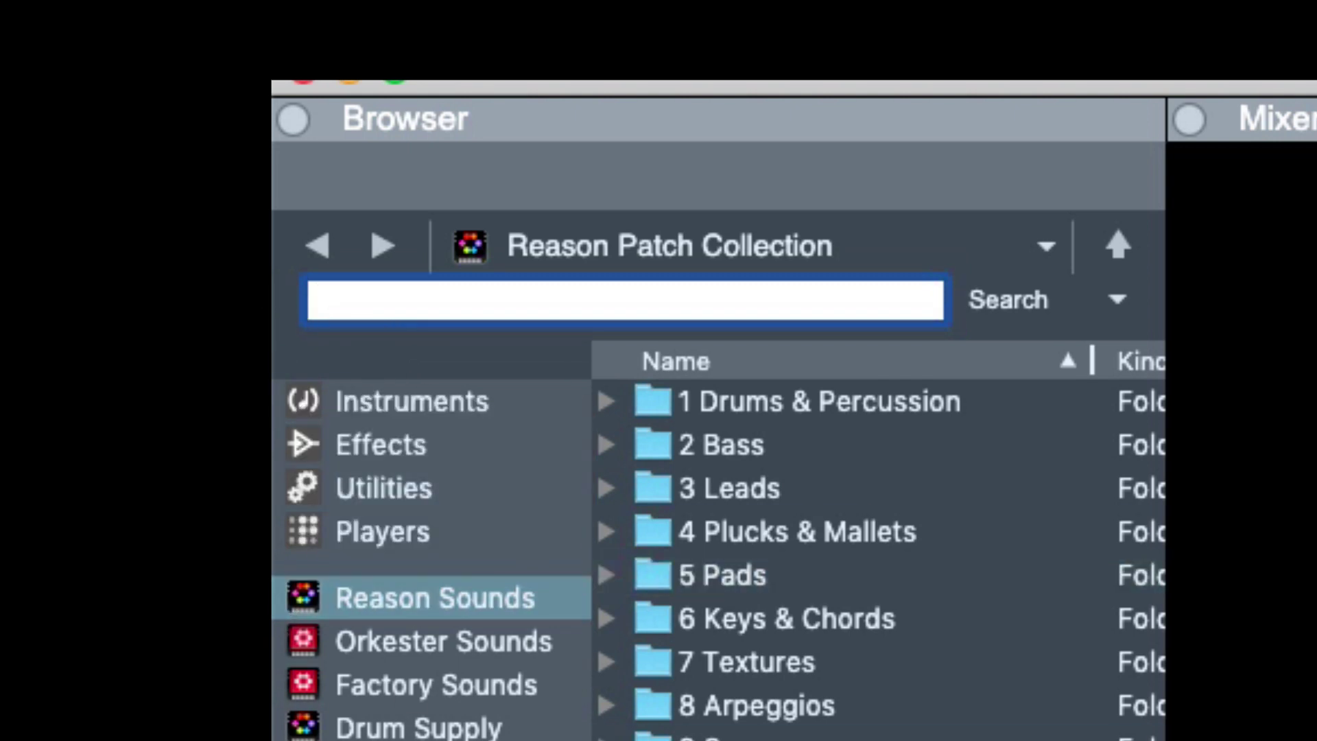
pyautogui.press('Escape')
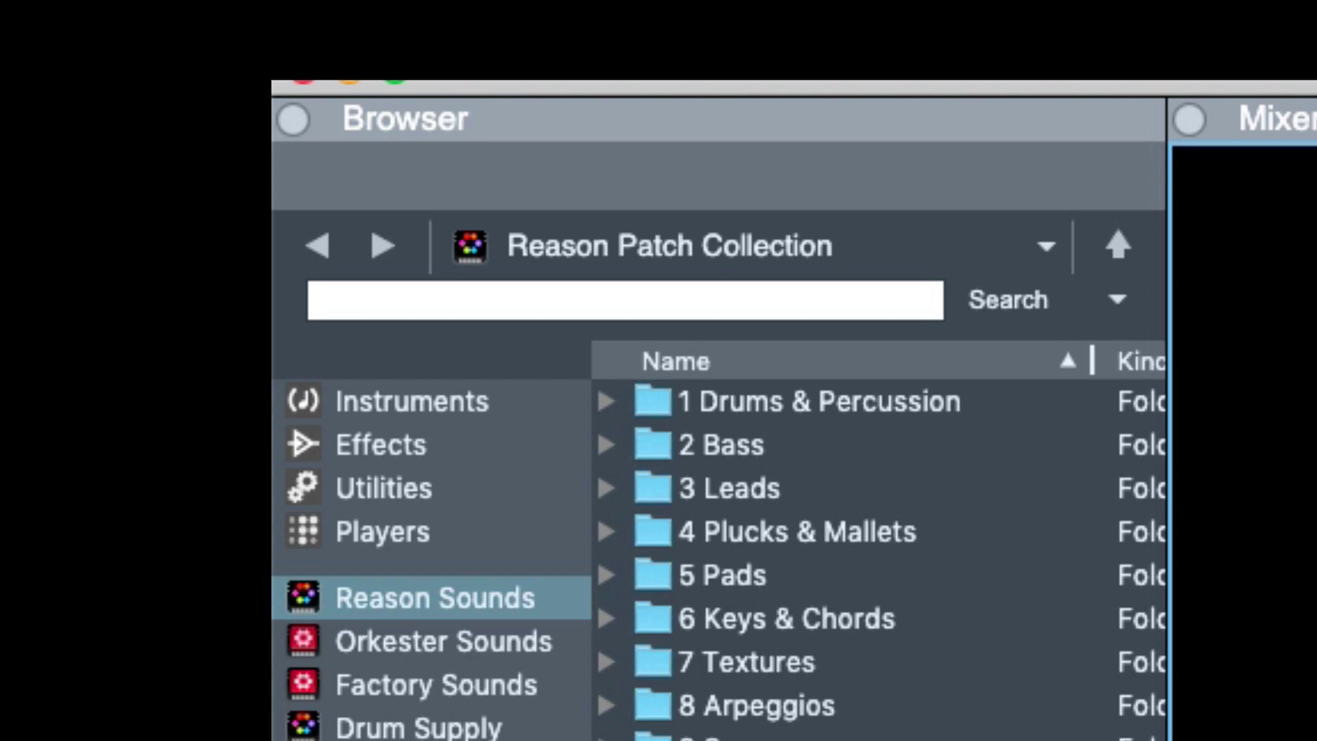
# - Toggle the visibility of the browser several times and of the rack once
pyautogui.press('F3')
pyautogui.press('F3')
pyautogui.press('F3')
pyautogui.press('F3')
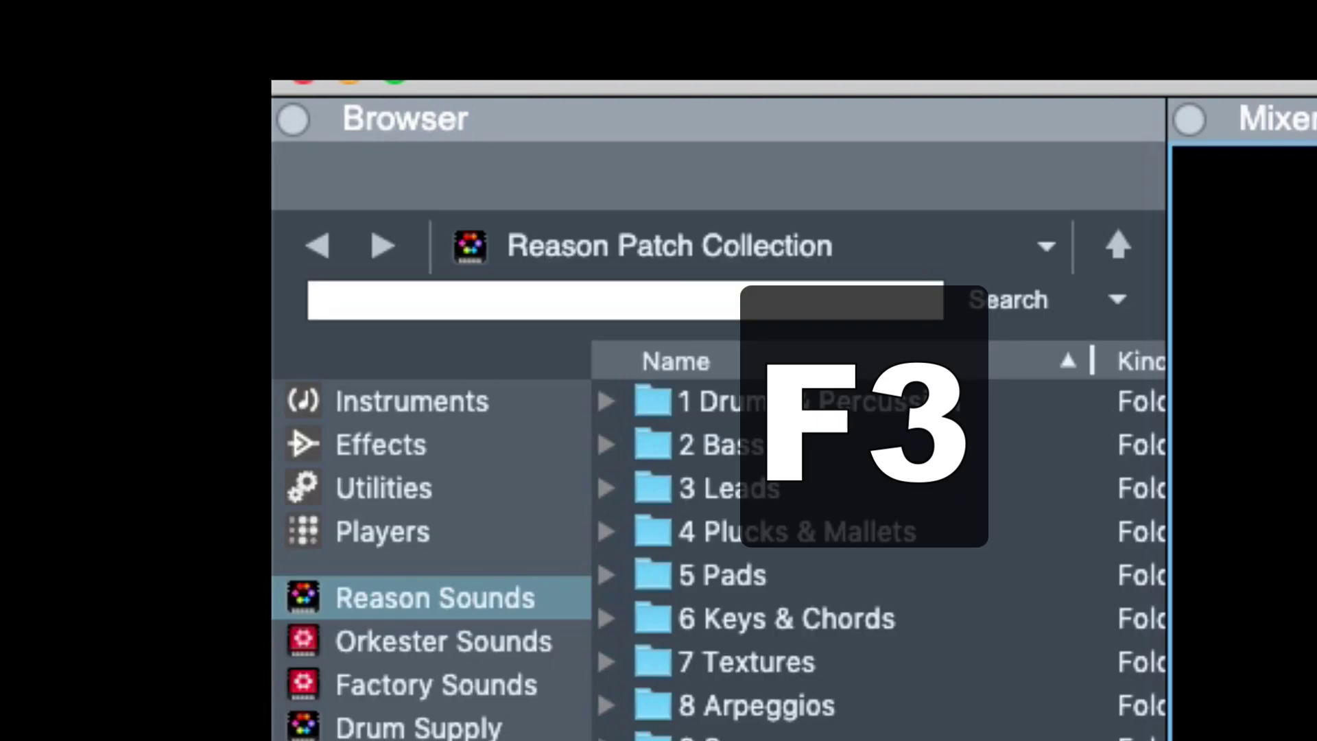
pyautogui.press('F3')
pyautogui.press('F3')
pyautogui.press('F3')
pyautogui.press('F3')
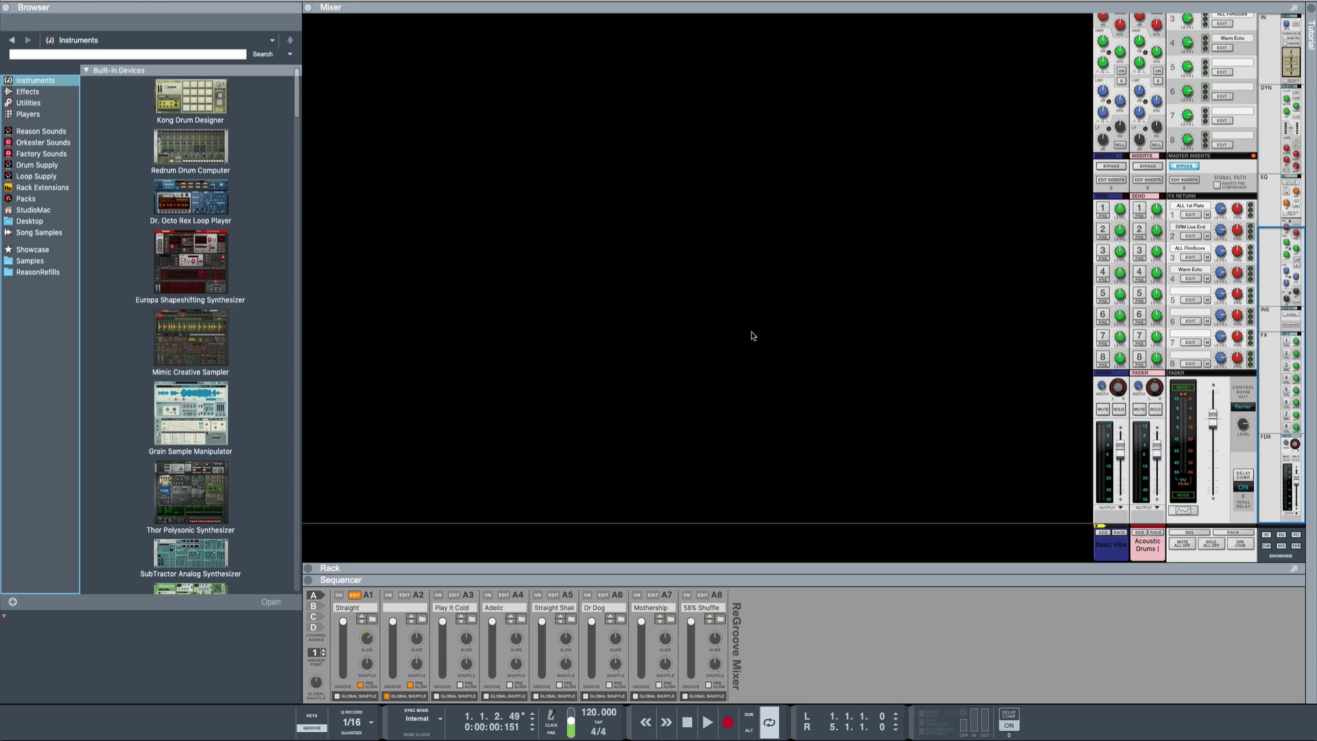
pyautogui.press('F6')
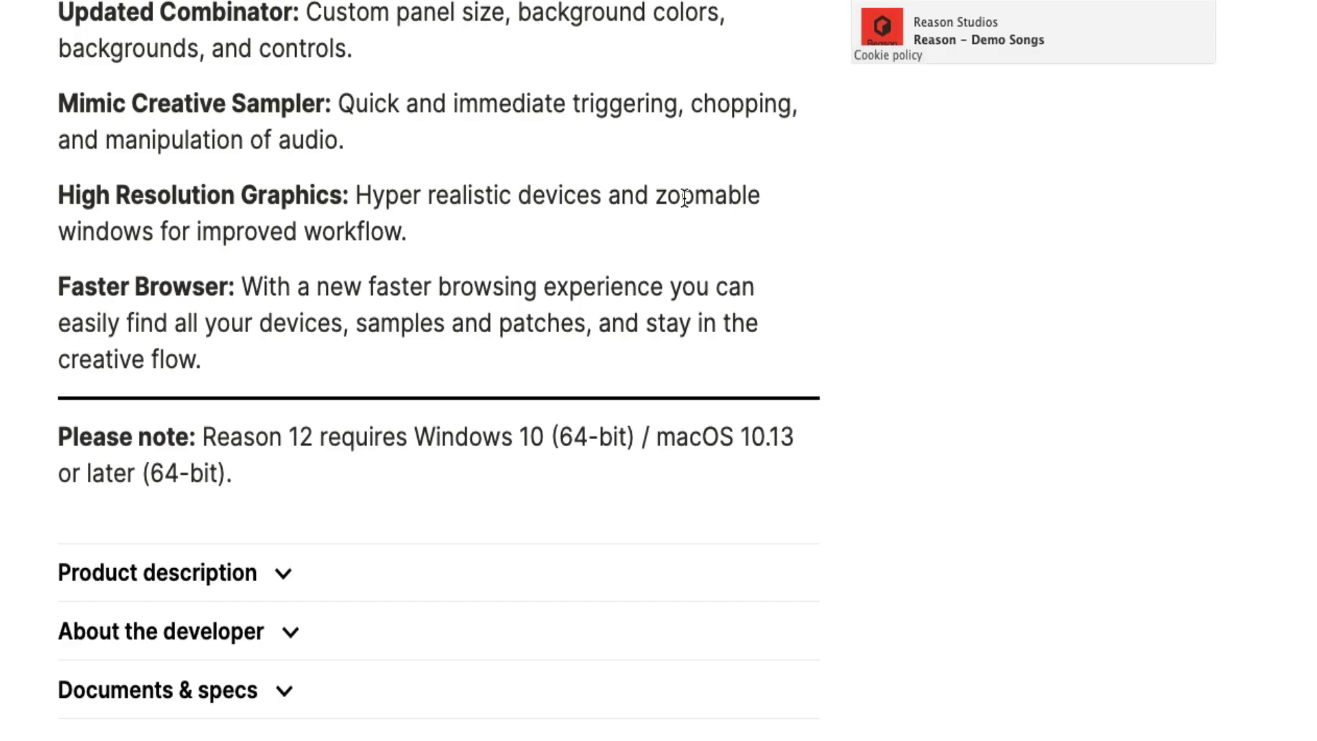
# - Examine the Reason 12 Upgrade product page in the web browser, including its price and the New in Reason 12 section
pyautogui.scroll(10, 982, 447)
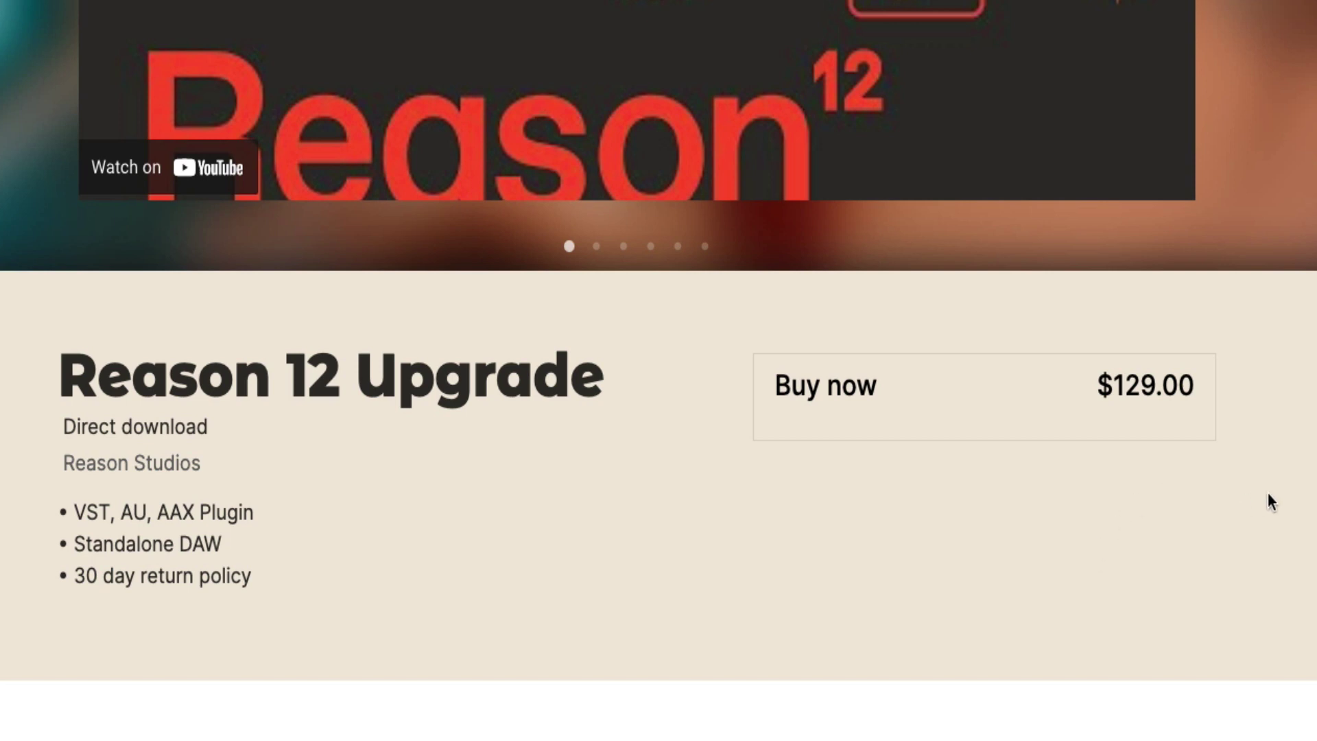
pyautogui.scroll(-1, 613, 634)
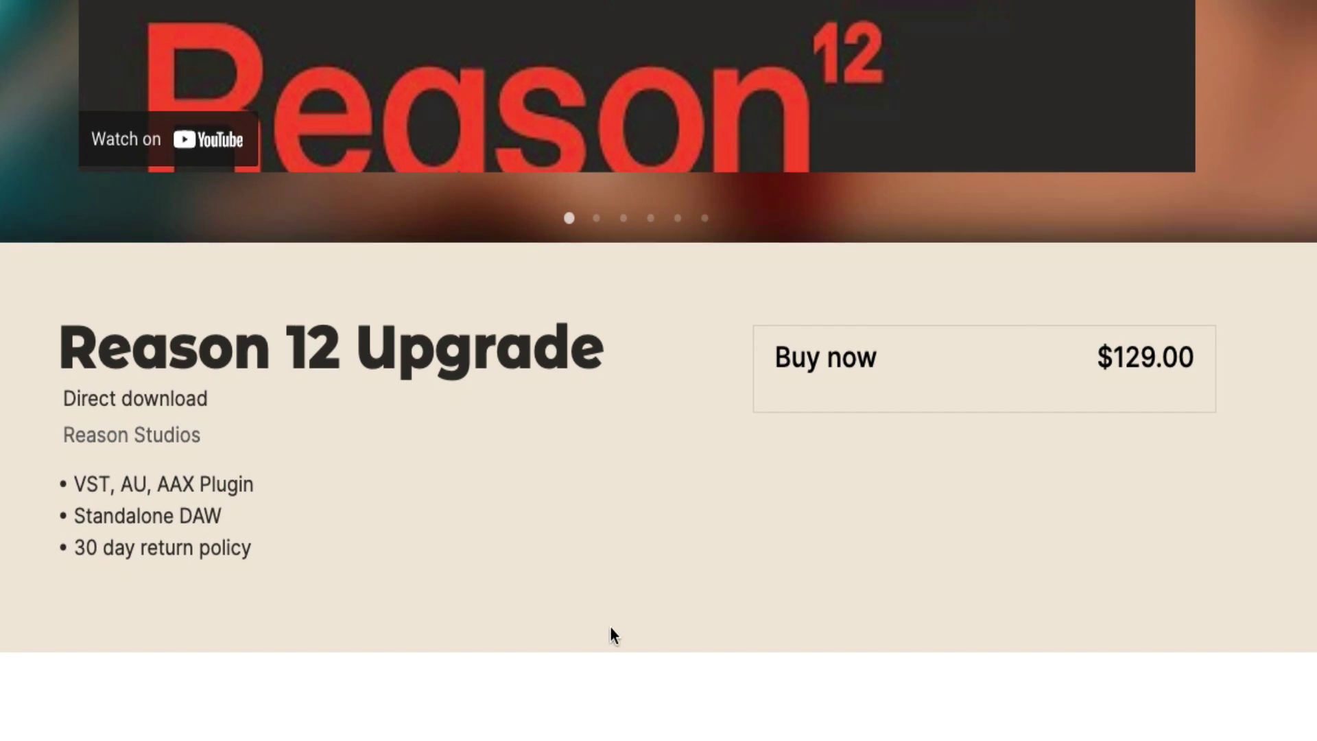
pyautogui.scroll(-10, 613, 634)
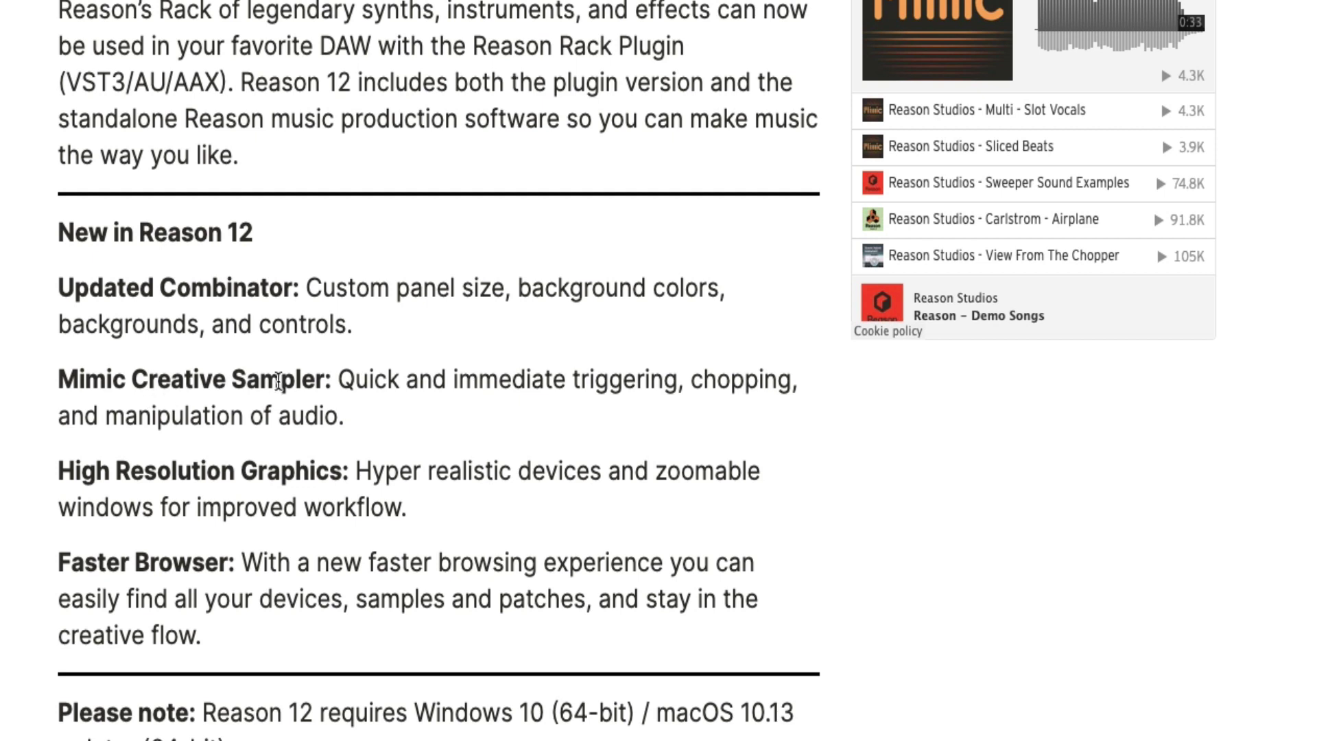